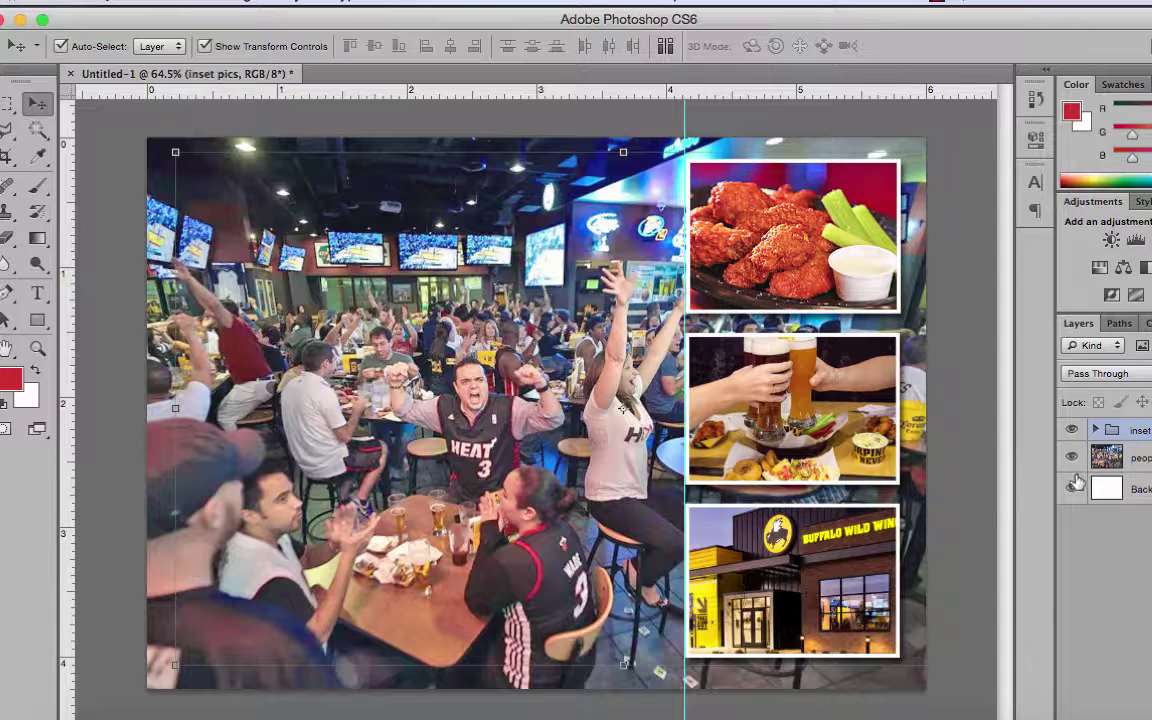
Apply Shadows/Highlights to the exterior layer in the inset pics group, using a slightly reduced Shadows amount.
{"action": "left_click", "coordinate": [1096, 429]}
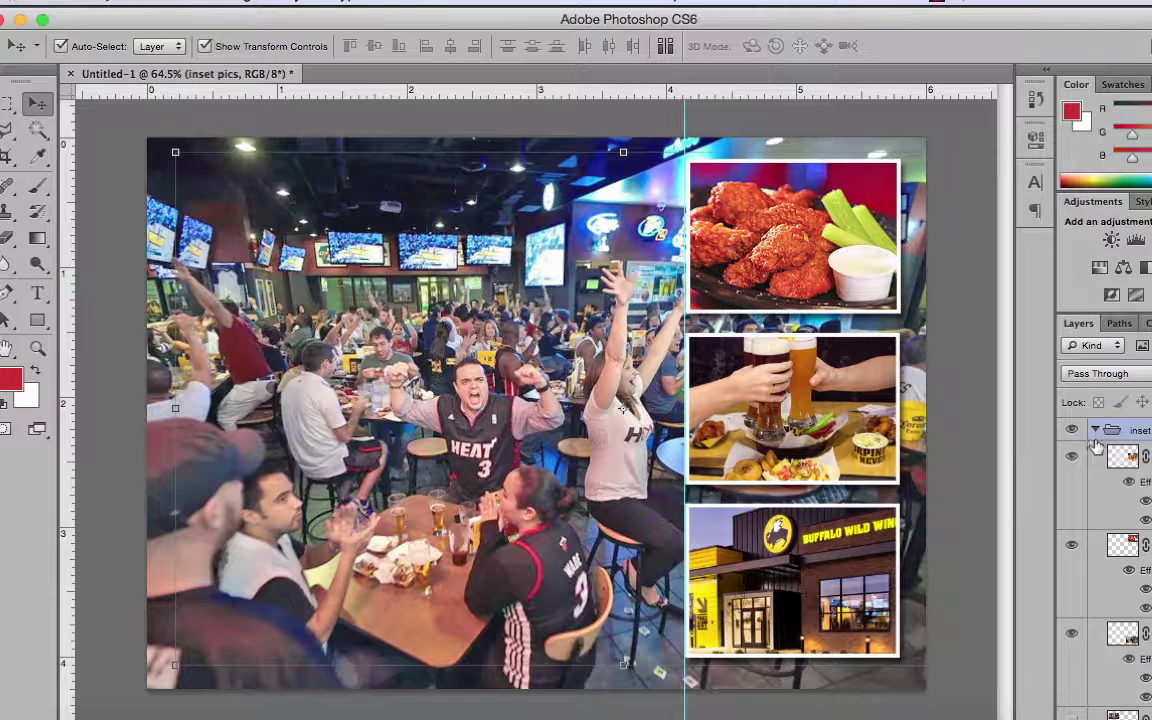
{"action": "left_click", "coordinate": [1096, 429]}
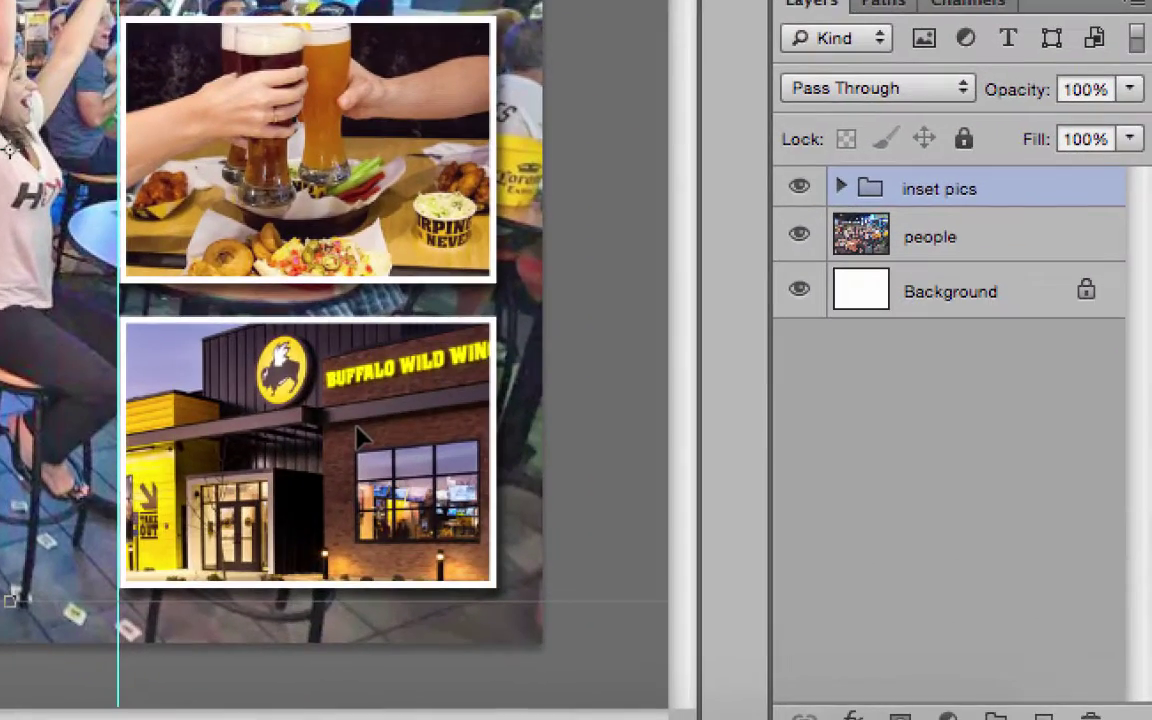
{"action": "left_click", "coordinate": [301, 400]}
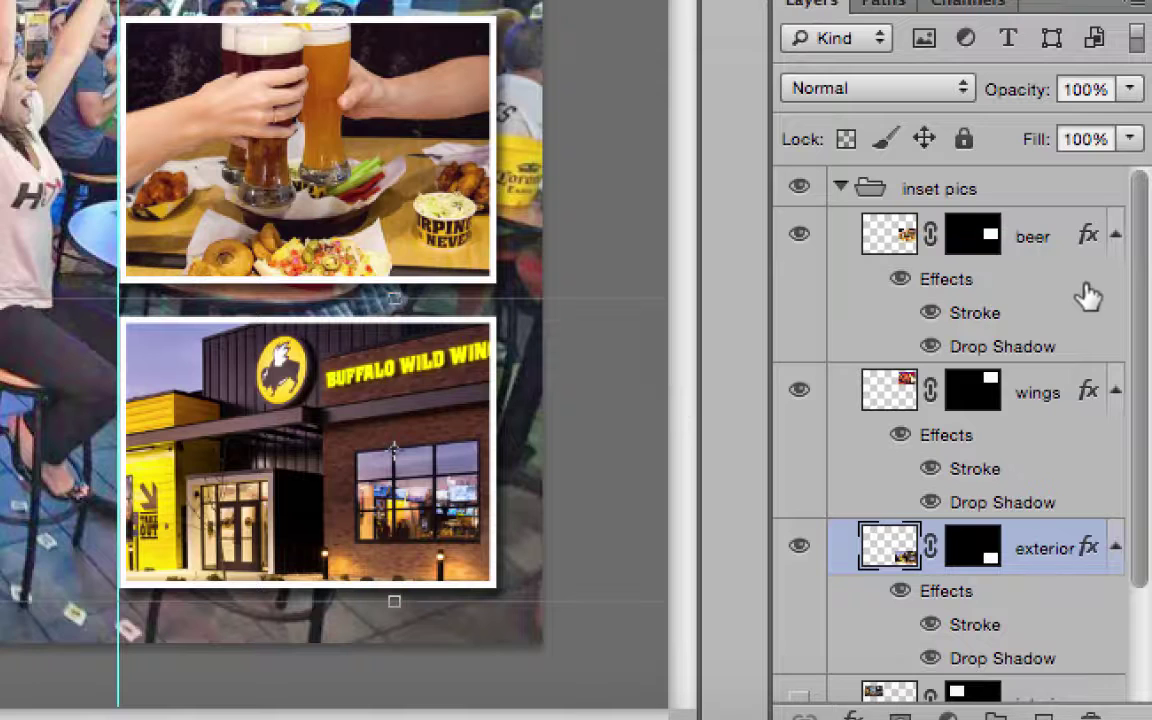
{"action": "scroll", "coordinate": [915, 380], "scroll_direction": "down", "scroll_amount": 3}
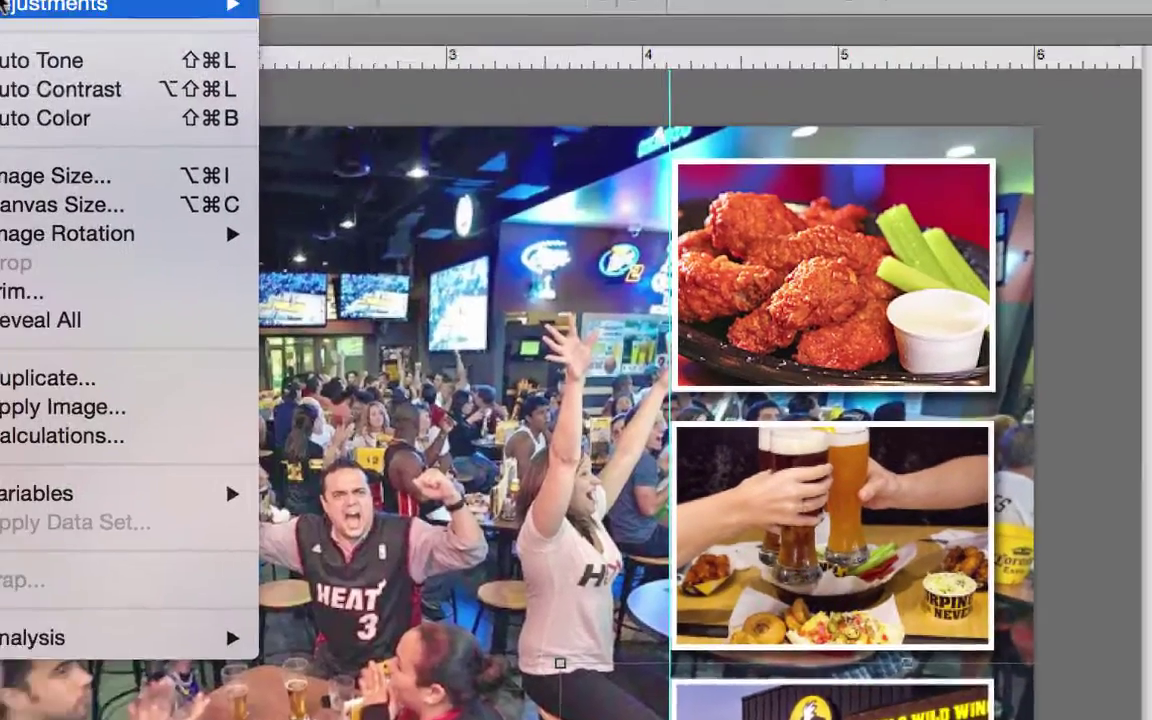
{"action": "mouse_move", "coordinate": [189, 107]}
{"action": "left_click", "coordinate": [553, 636]}
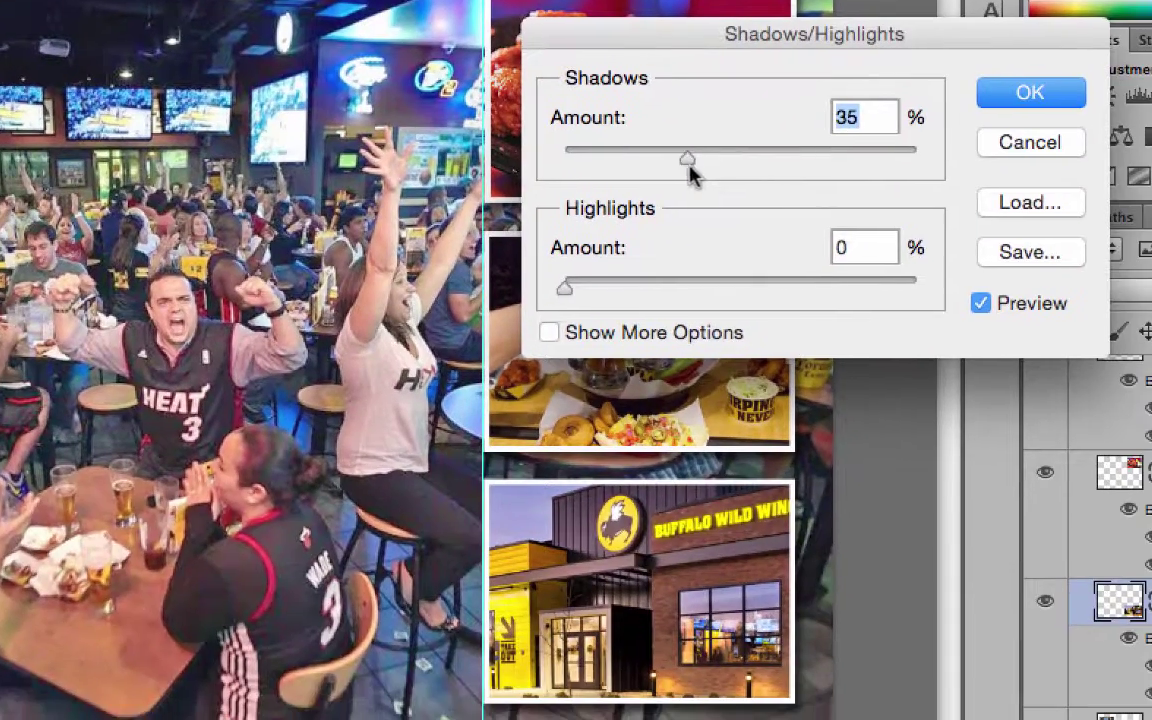
{"action": "left_click_drag", "start_coordinate": [689, 160], "coordinate": [668, 160]}
{"action": "left_click", "coordinate": [1024, 96]}
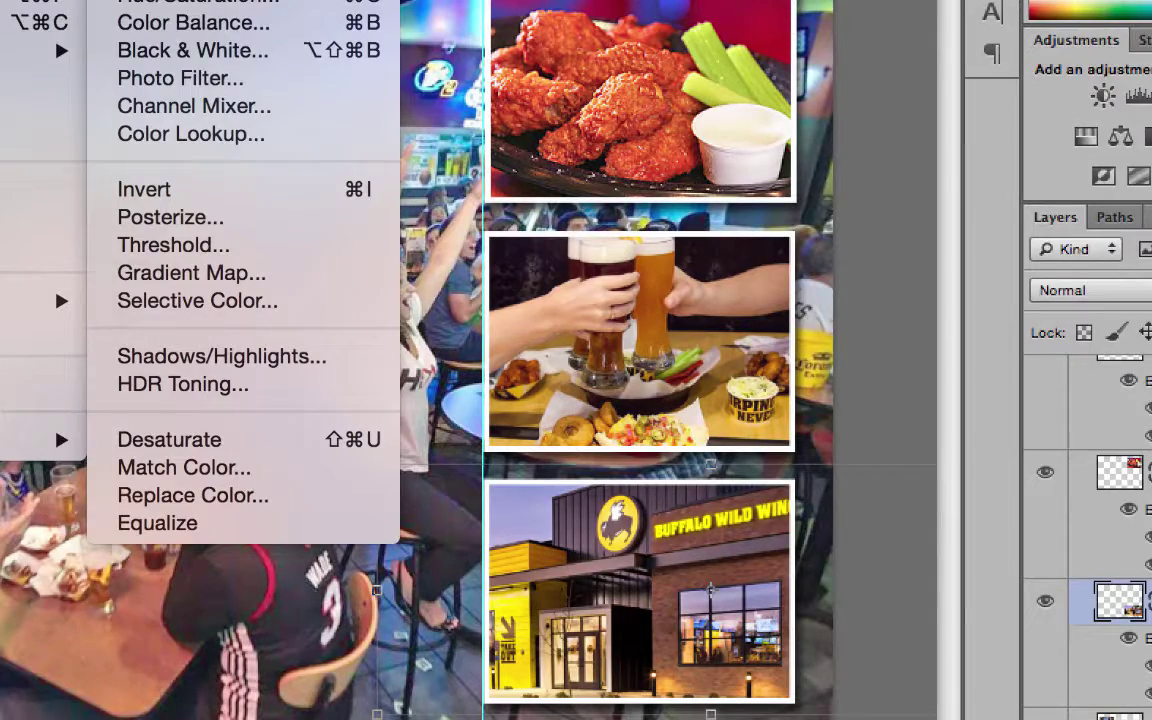
Brighten the exterior photo with Levels, setting the midtone input to 1.09 and the white input to 230.
{"action": "key", "text": "ctrl+l"}
{"action": "left_click_drag", "start_coordinate": [1143, 354], "coordinate": [1111, 357]}
{"action": "mouse_move", "coordinate": [941, 358]}
{"action": "left_mouse_down"}
{"action": "mouse_move", "coordinate": [921, 357]}
{"action": "mouse_move", "coordinate": [931, 357]}
{"action": "left_mouse_up"}
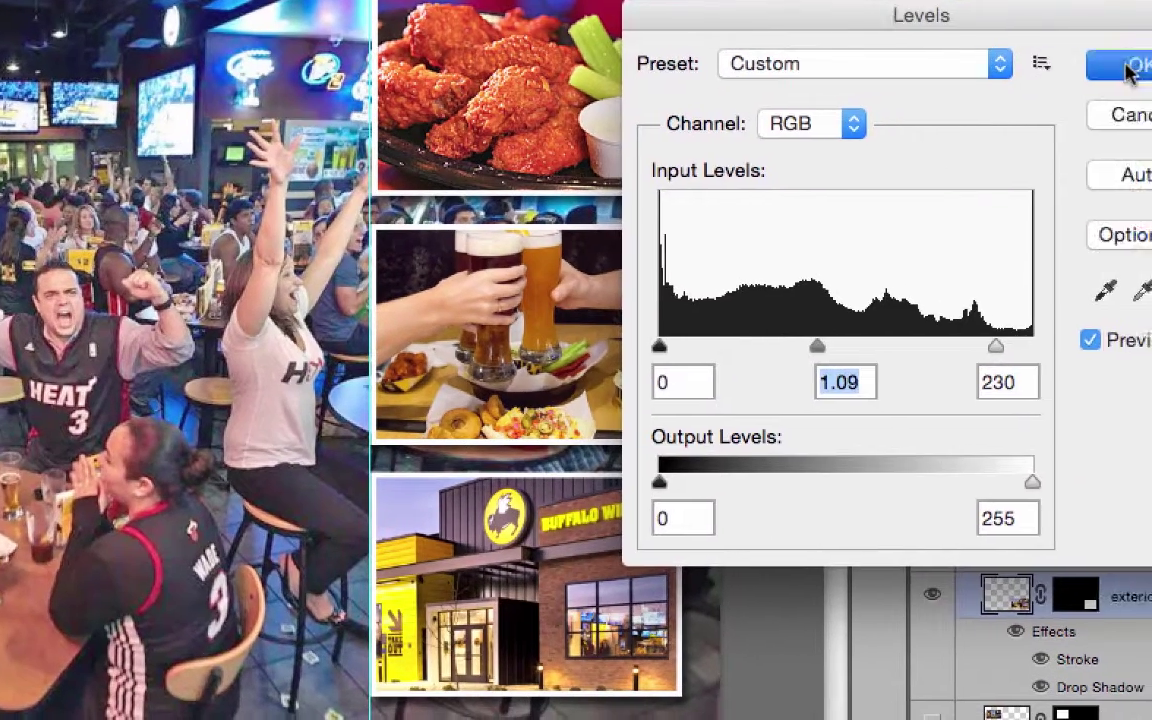
{"action": "left_click", "coordinate": [1151, 76]}
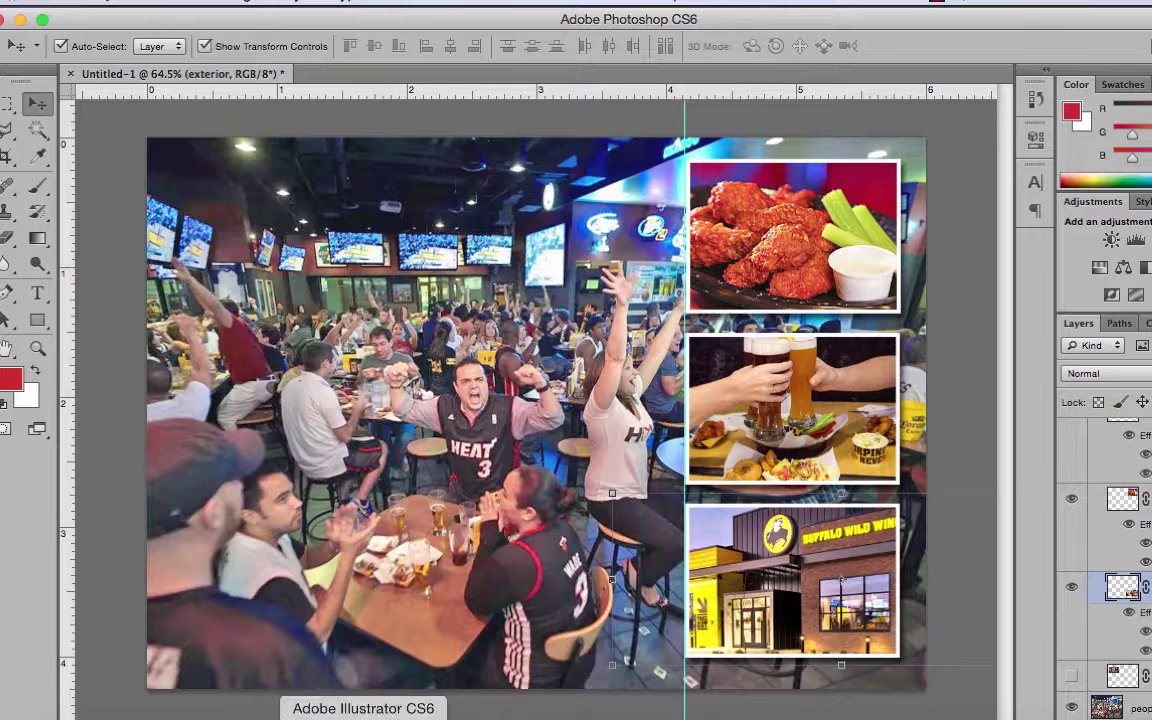
Switch to Illustrator, scale down the complete Buffalo Wild Wings logo including its tagline, and copy it.
{"action": "left_click", "coordinate": [393, 714]}
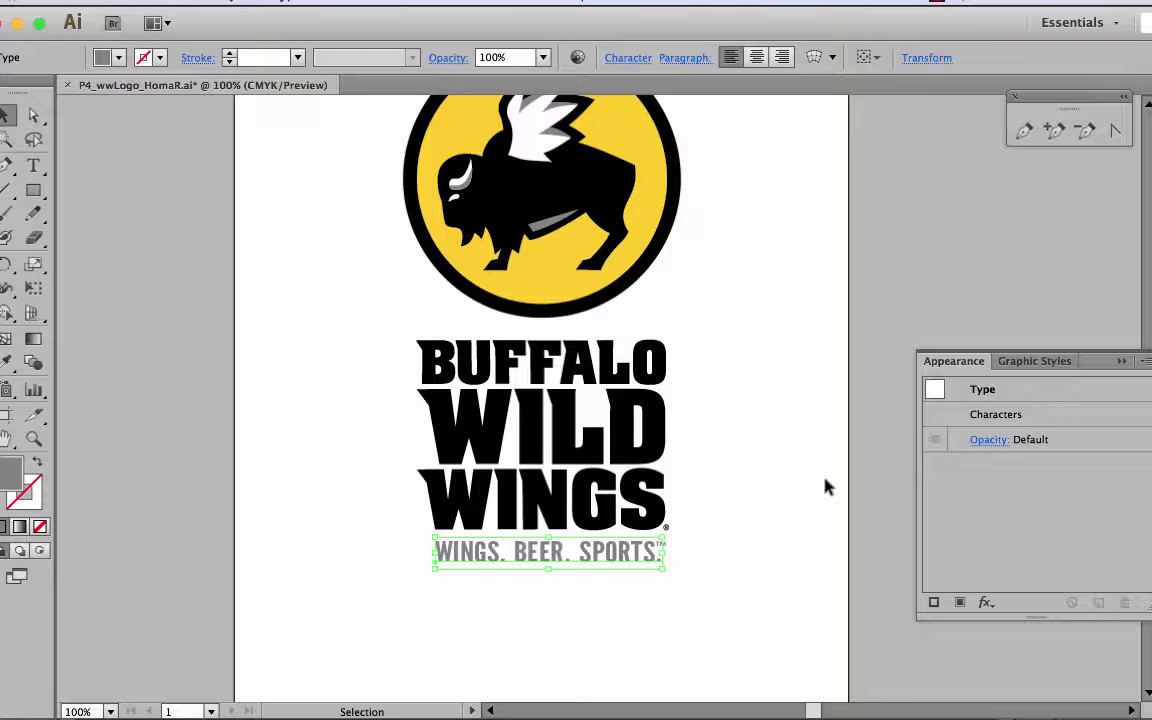
{"action": "scroll", "coordinate": [826, 487], "scroll_direction": "up", "scroll_amount": 3}
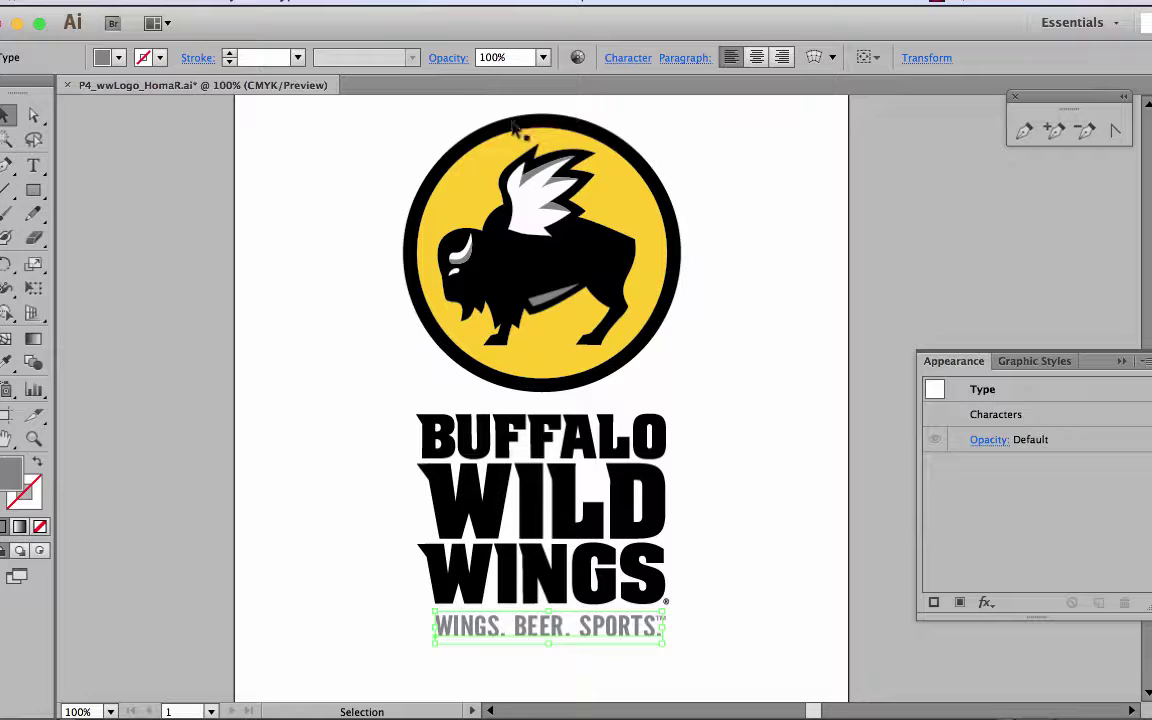
{"action": "left_click", "coordinate": [720, 378]}
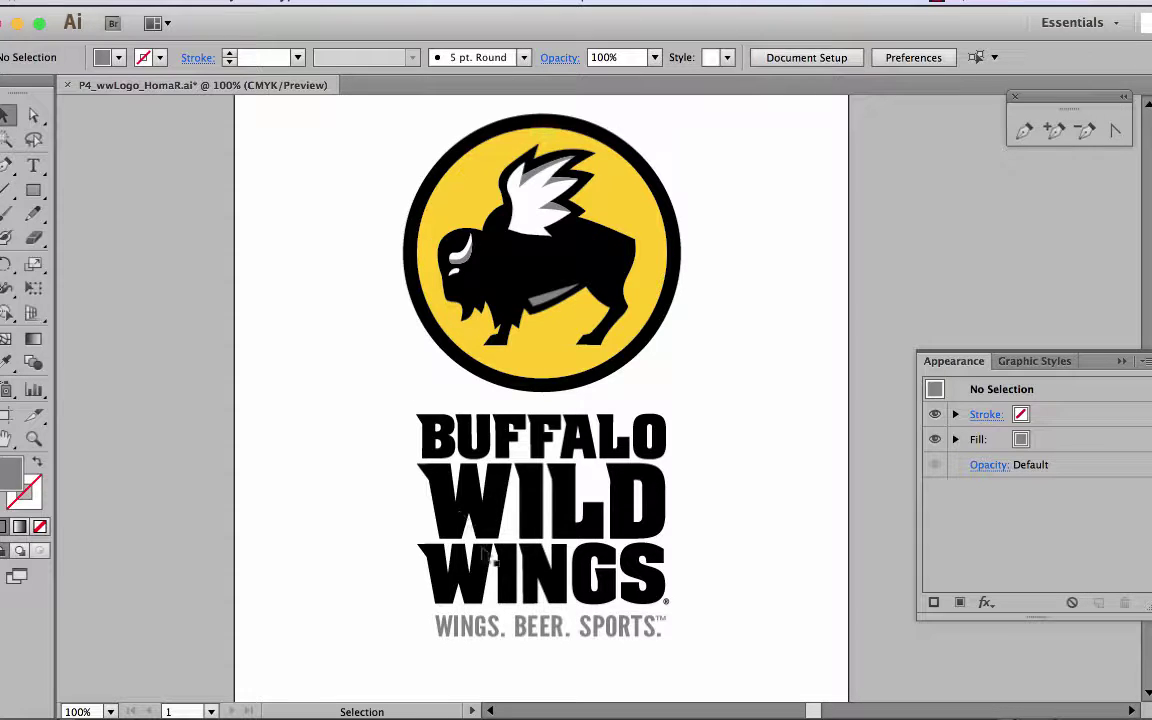
{"action": "left_click_drag", "start_coordinate": [349, 131], "coordinate": [728, 661]}
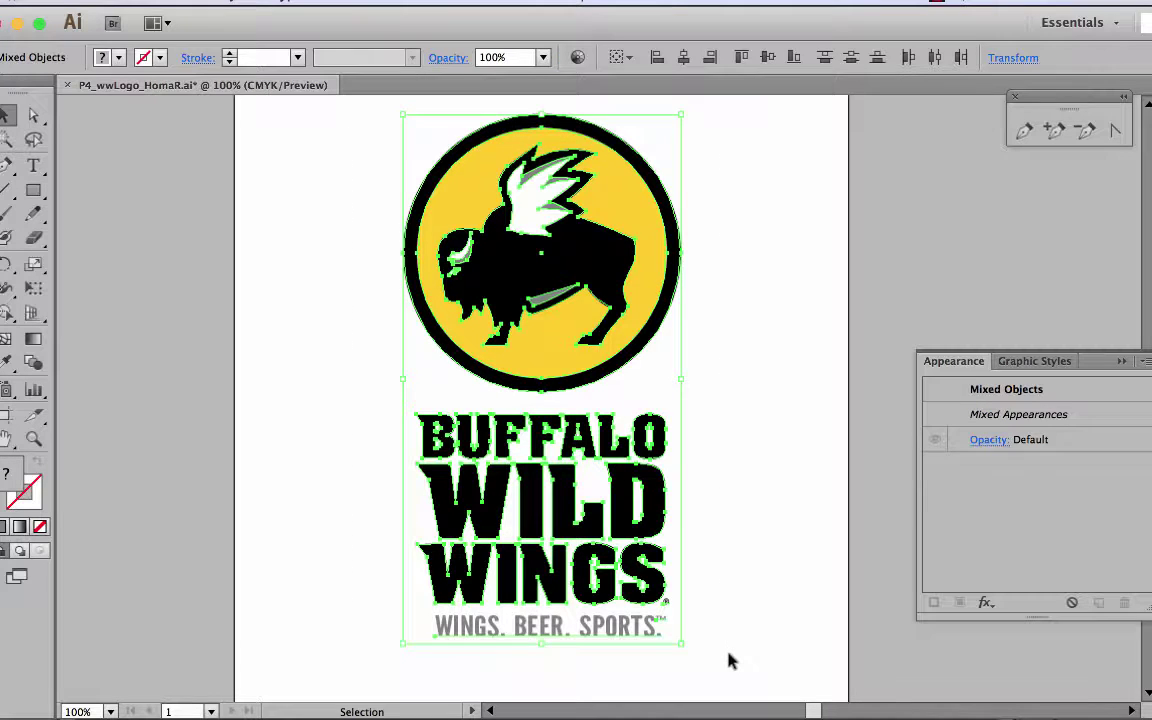
{"action": "left_click_drag", "start_coordinate": [679, 118], "coordinate": [601, 268]}
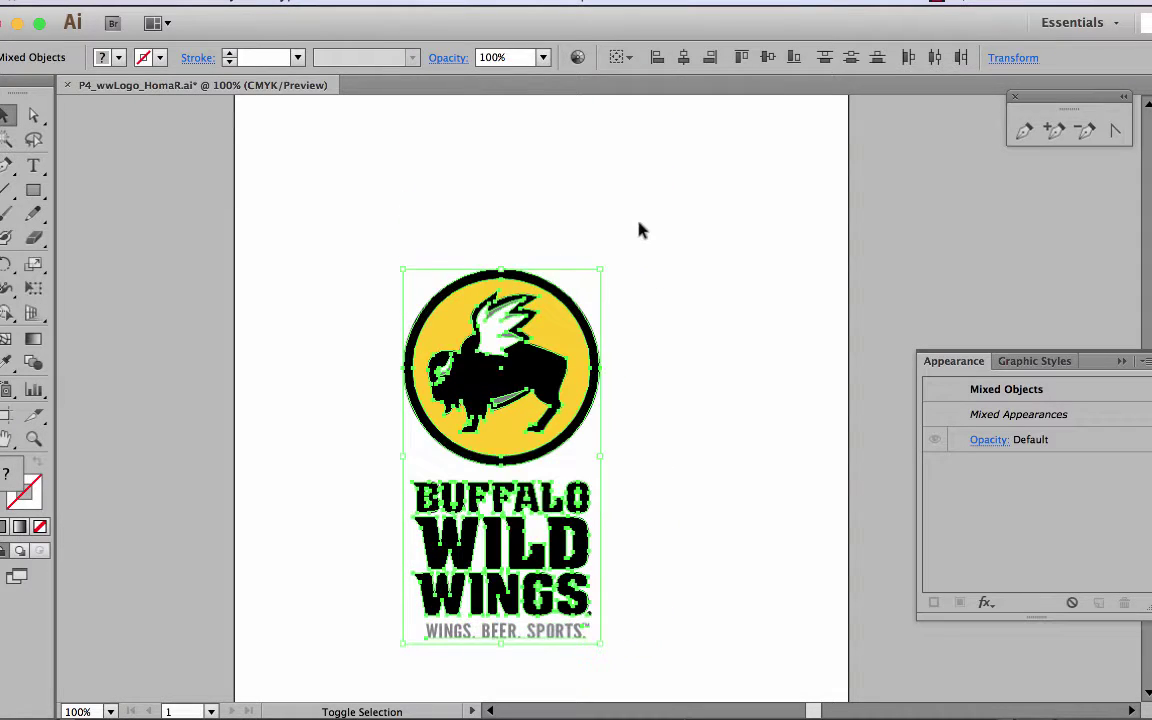
{"action": "key", "text": "a"}
{"action": "key", "text": "v"}
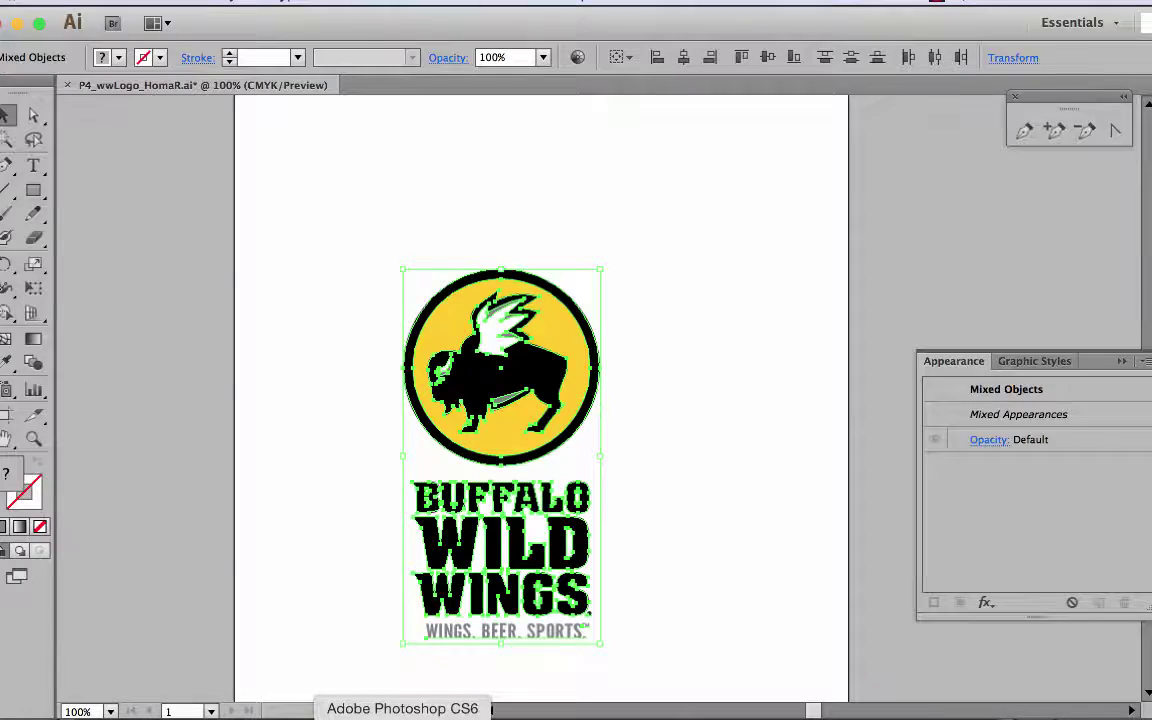
Switch to Photoshop and paste the copied logo into the postcard document as pixels.
{"action": "left_click", "coordinate": [391, 714]}
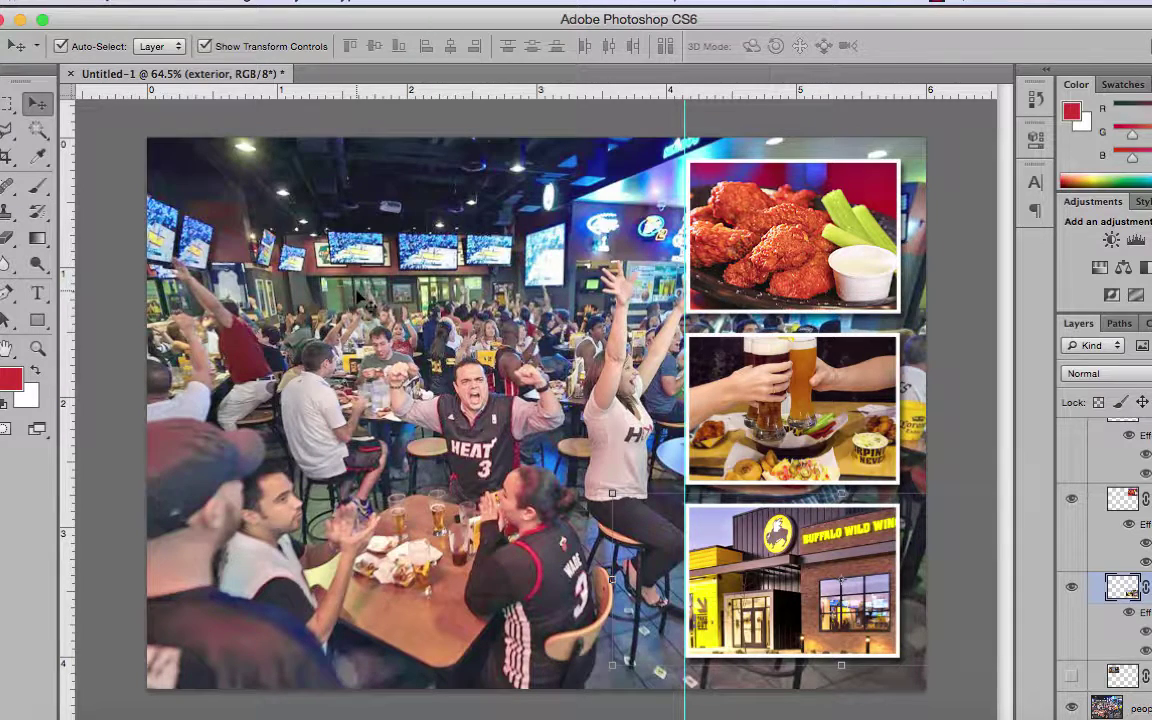
{"action": "key", "text": "super+v"}
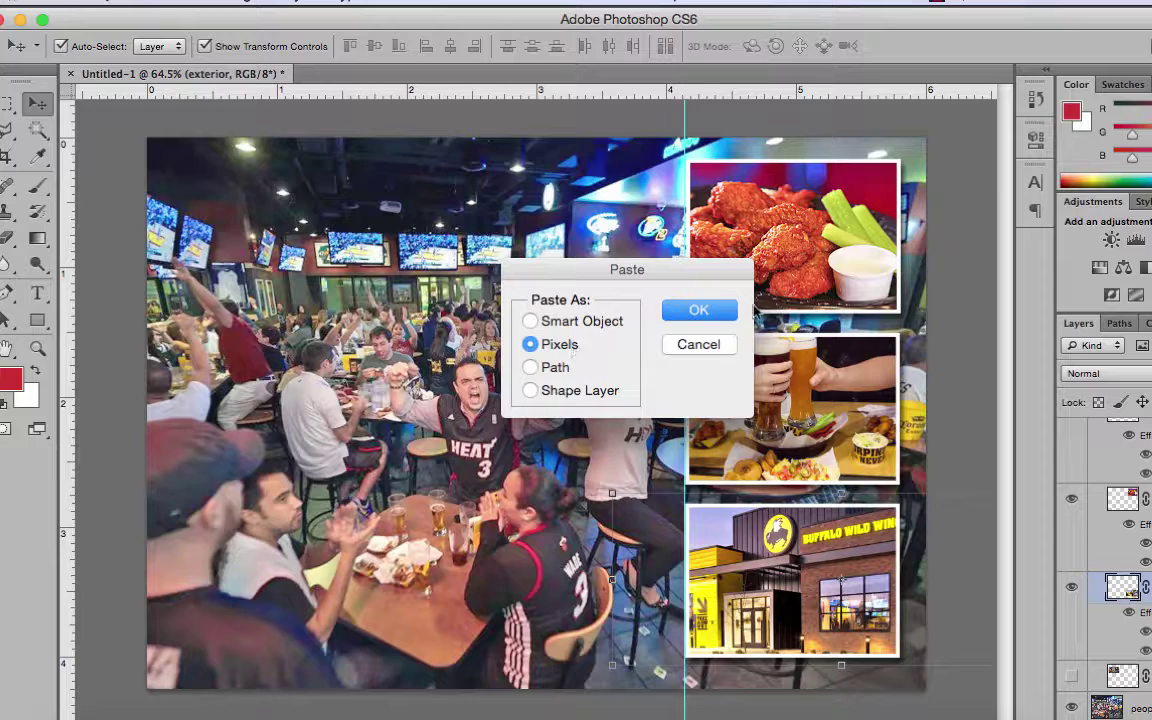
{"action": "left_click", "coordinate": [699, 311]}
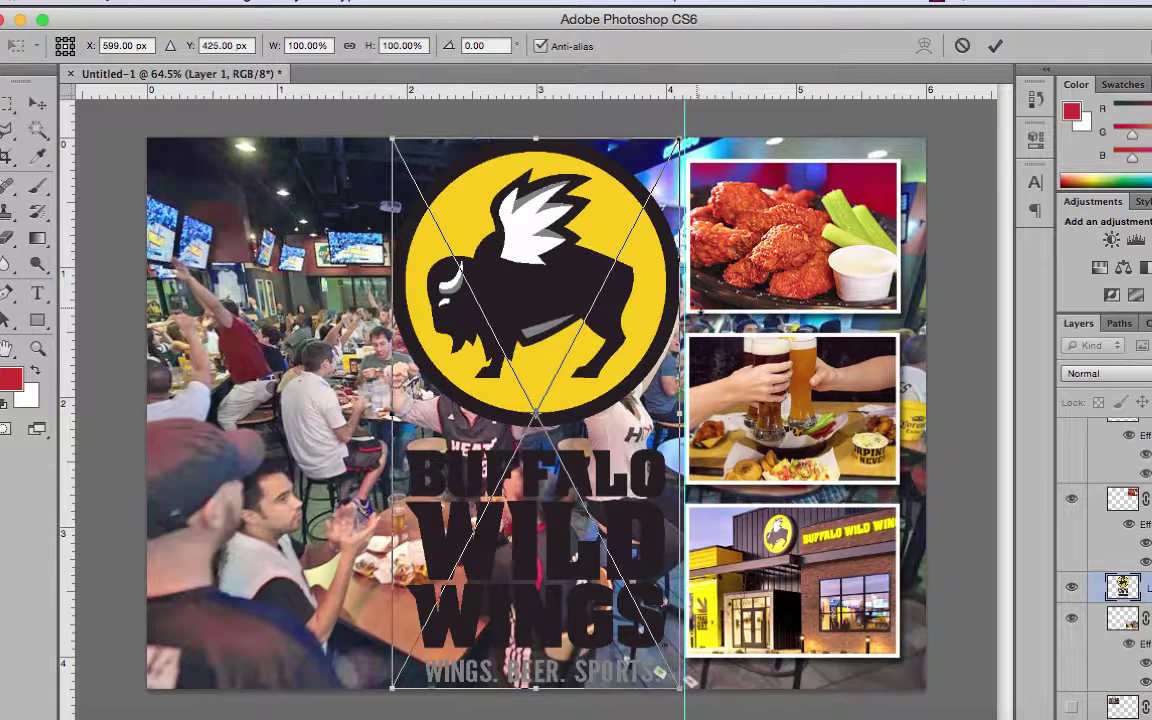
Scale the pasted logo to about 77% and place it over the upper-left part of the crowd photo.
{"action": "left_click_drag", "start_coordinate": [679, 140], "coordinate": [630, 168]}
{"action": "left_click_drag", "start_coordinate": [556, 280], "coordinate": [449, 183]}
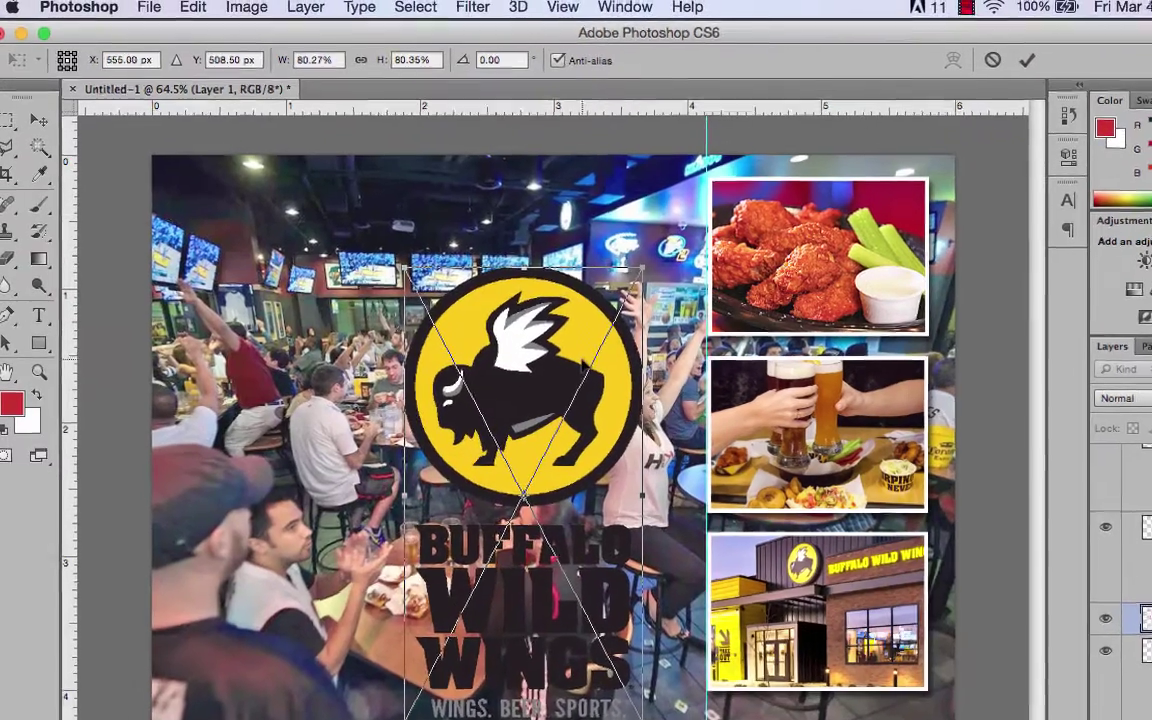
{"action": "left_click_drag", "start_coordinate": [448, 268], "coordinate": [336, 250]}
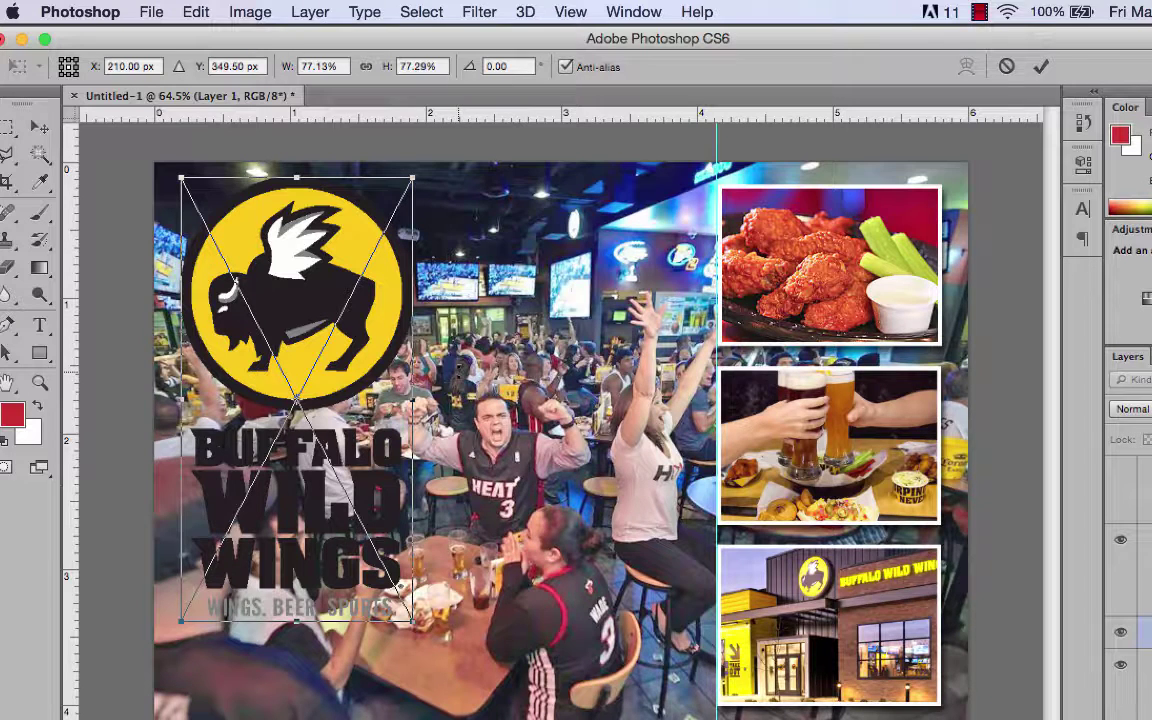
{"action": "key", "text": "Return"}
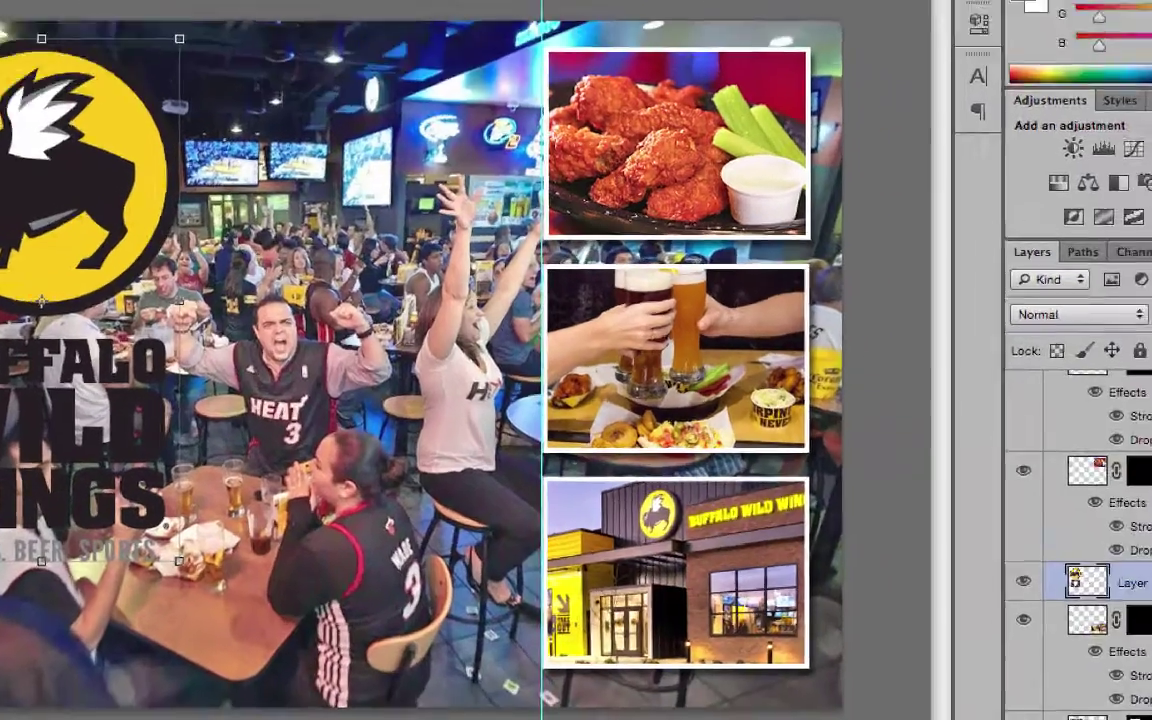
Move the logo's layer above the inset pics group and collapse the group.
{"action": "left_click_drag", "start_coordinate": [1151, 636], "coordinate": [1151, 457]}
{"action": "left_click_drag", "start_coordinate": [1036, 192], "coordinate": [1007, 192]}
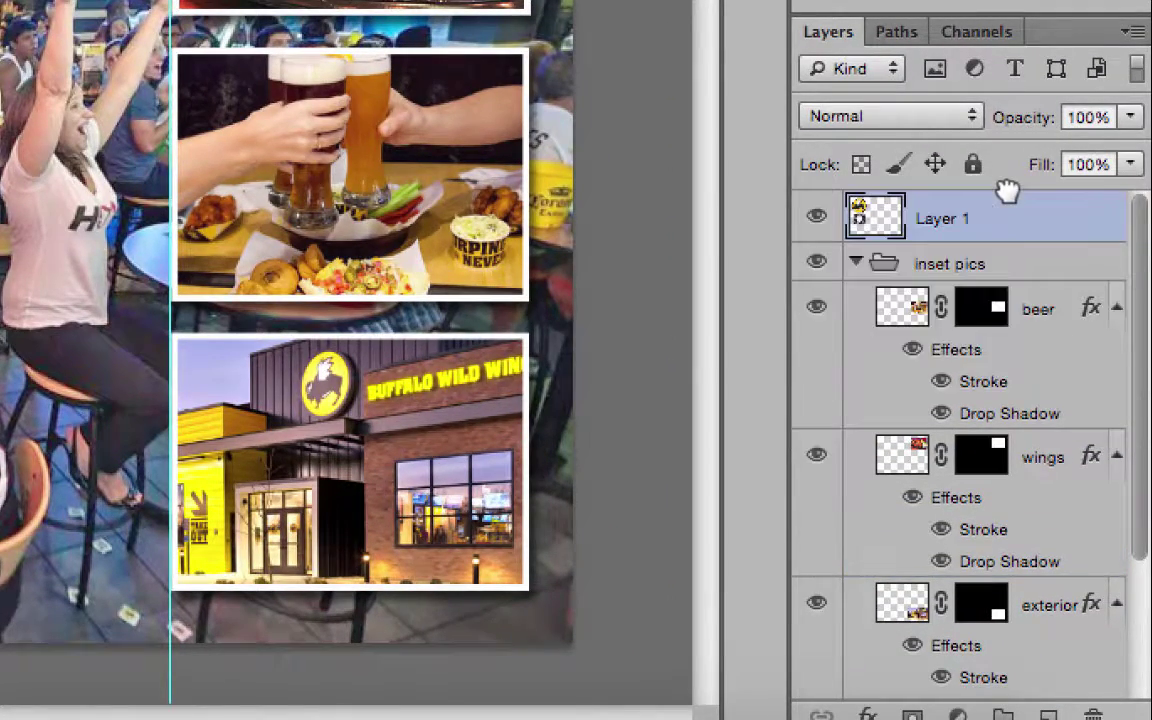
{"action": "left_click", "coordinate": [856, 262]}
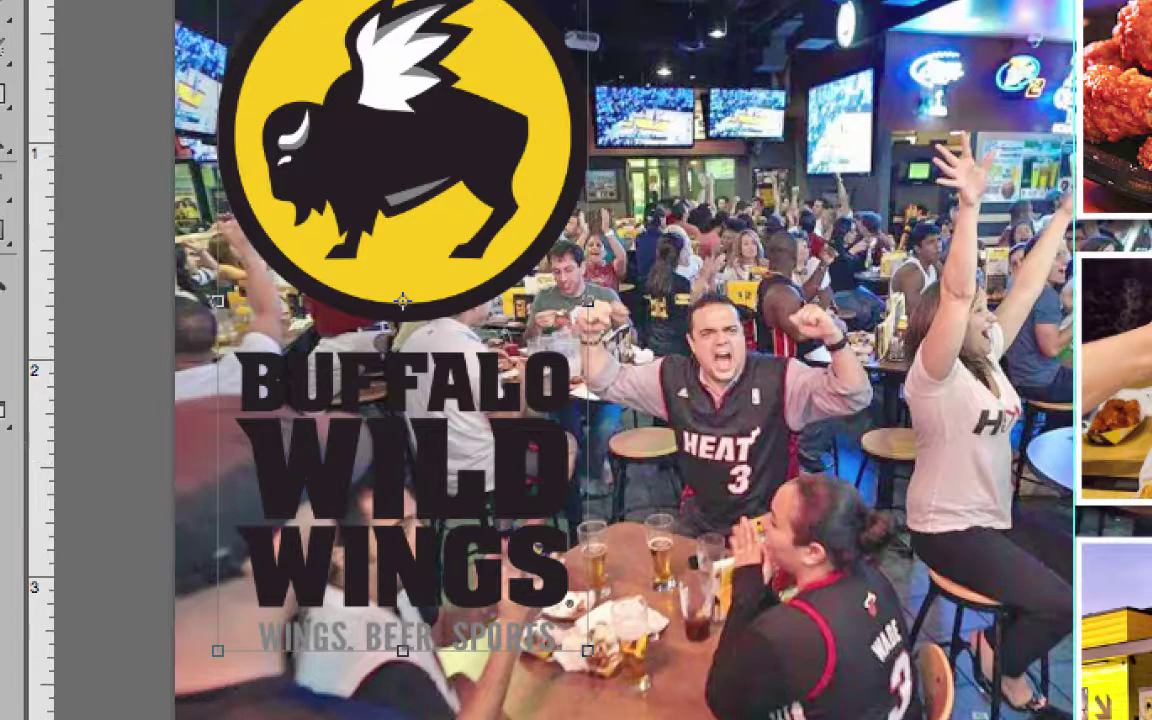
Cut the WINGS. BEER. SPORTS. tagline onto its own layer and reposition it beneath the BUFFALO WILD WINGS lettering.
{"action": "left_click", "coordinate": [597, 425]}
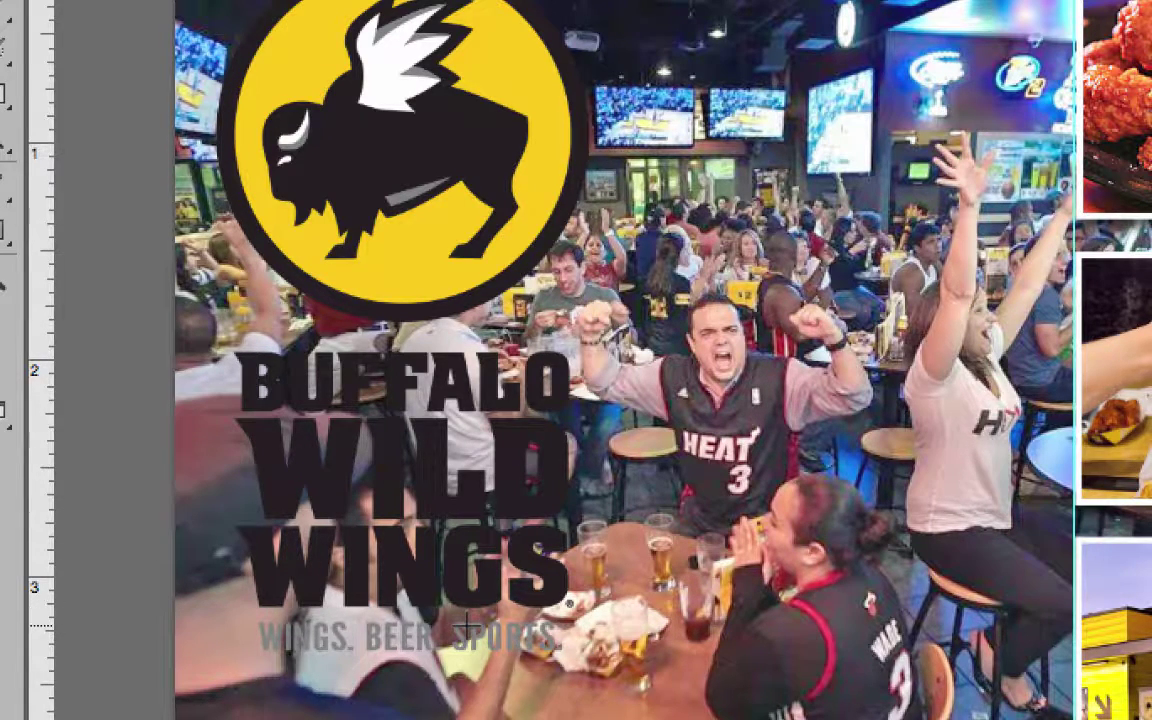
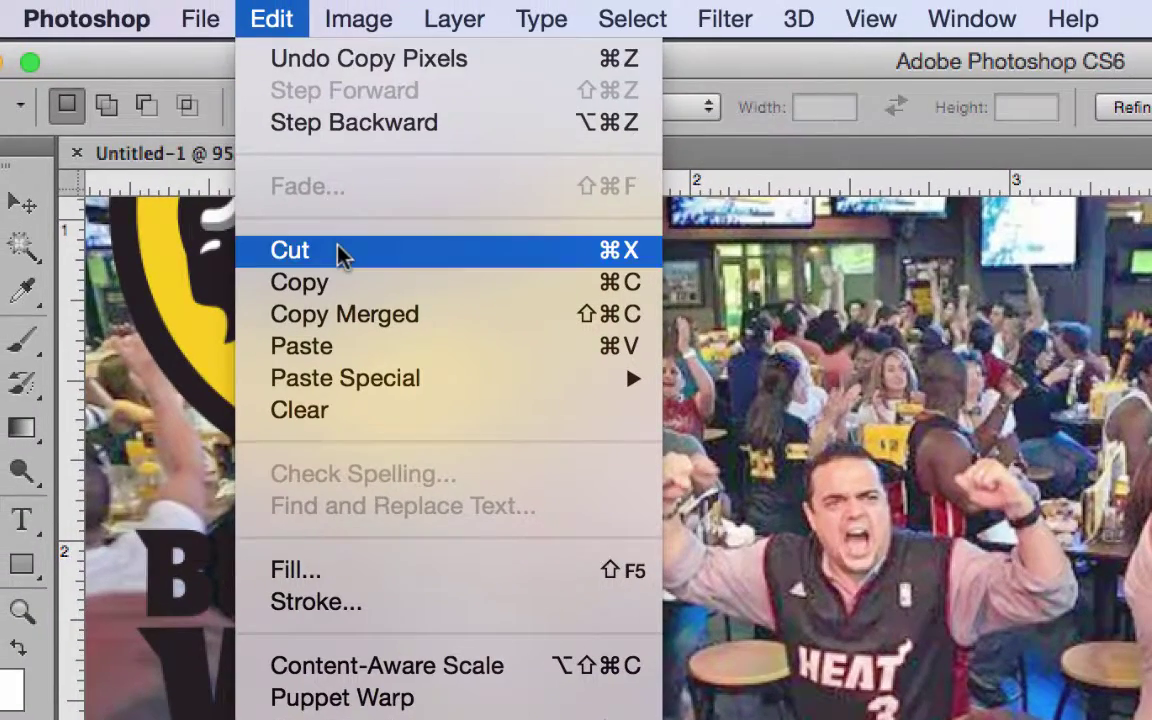
{"action": "left_click", "coordinate": [338, 252]}
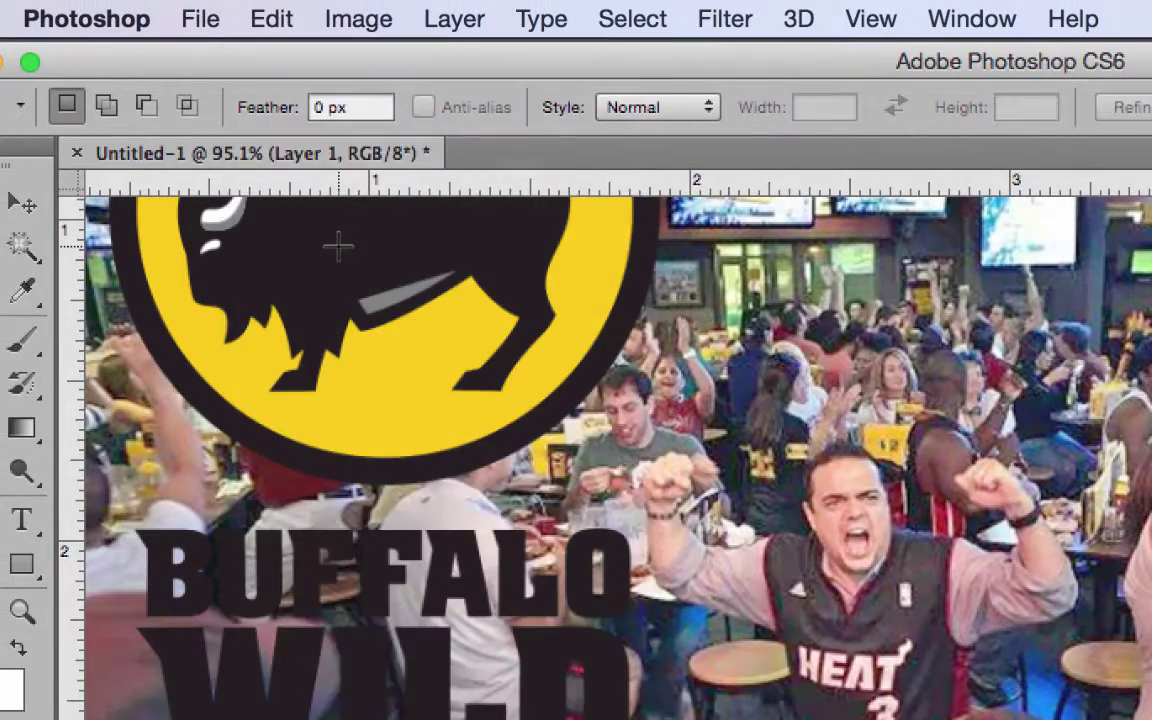
{"action": "left_click", "coordinate": [254, 26]}
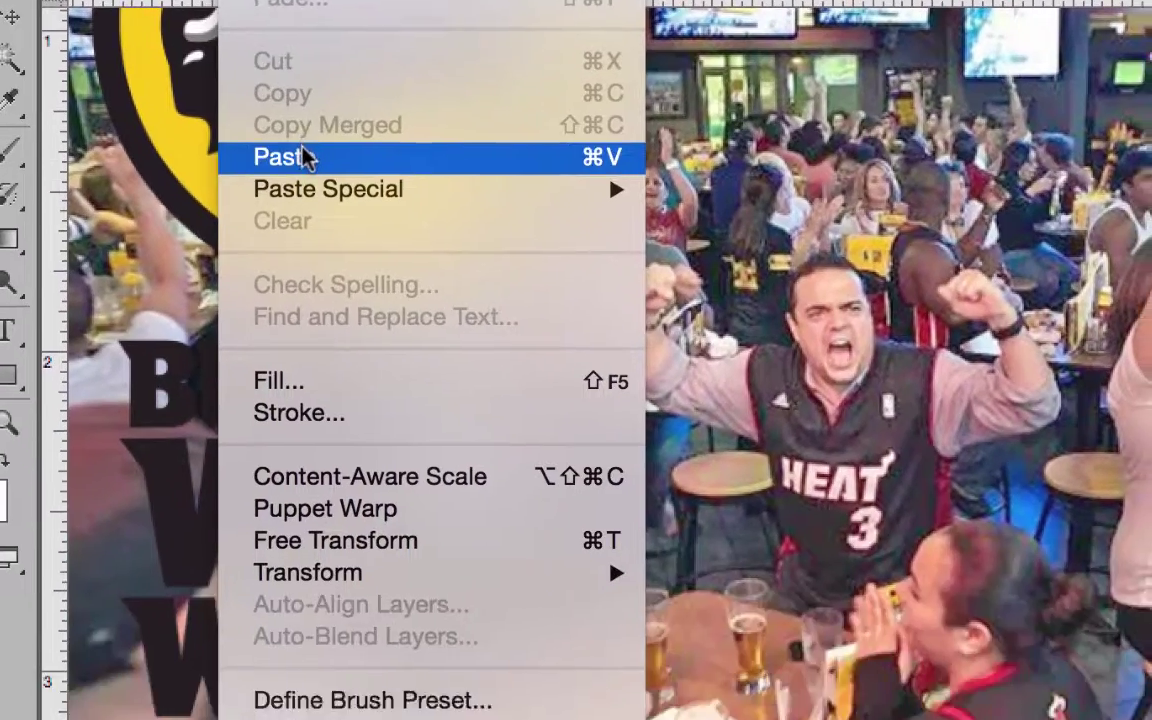
{"action": "left_click", "coordinate": [305, 345]}
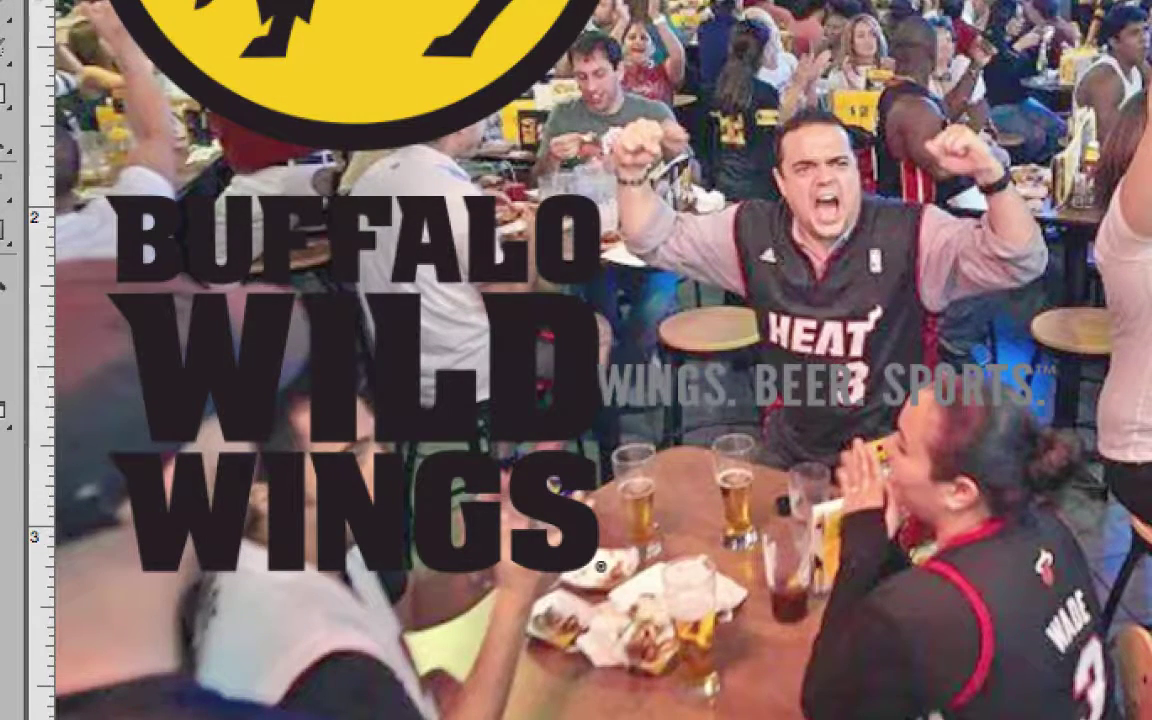
{"action": "left_click_drag", "start_coordinate": [786, 405], "coordinate": [330, 640]}
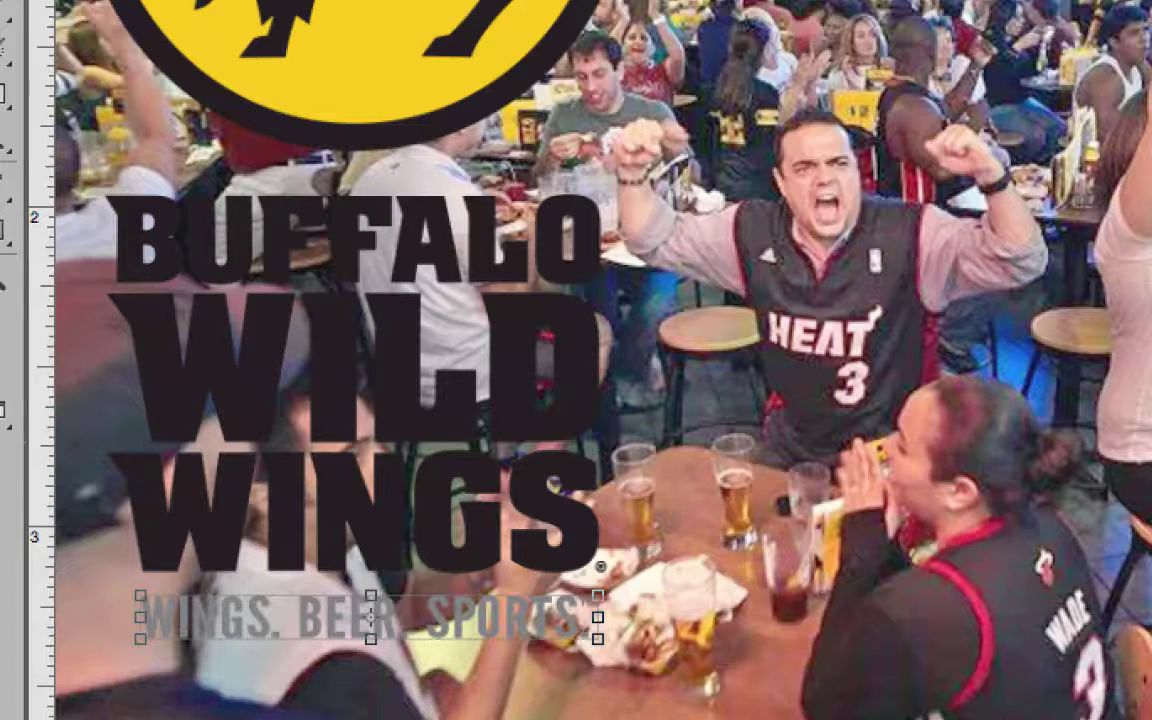
Marquee-select the BUFFALO WILD WINGS lettering and try to cut it from the tagline's layer.
{"action": "key", "text": "m"}
{"action": "left_click_drag", "start_coordinate": [655, 170], "coordinate": [92, 584]}
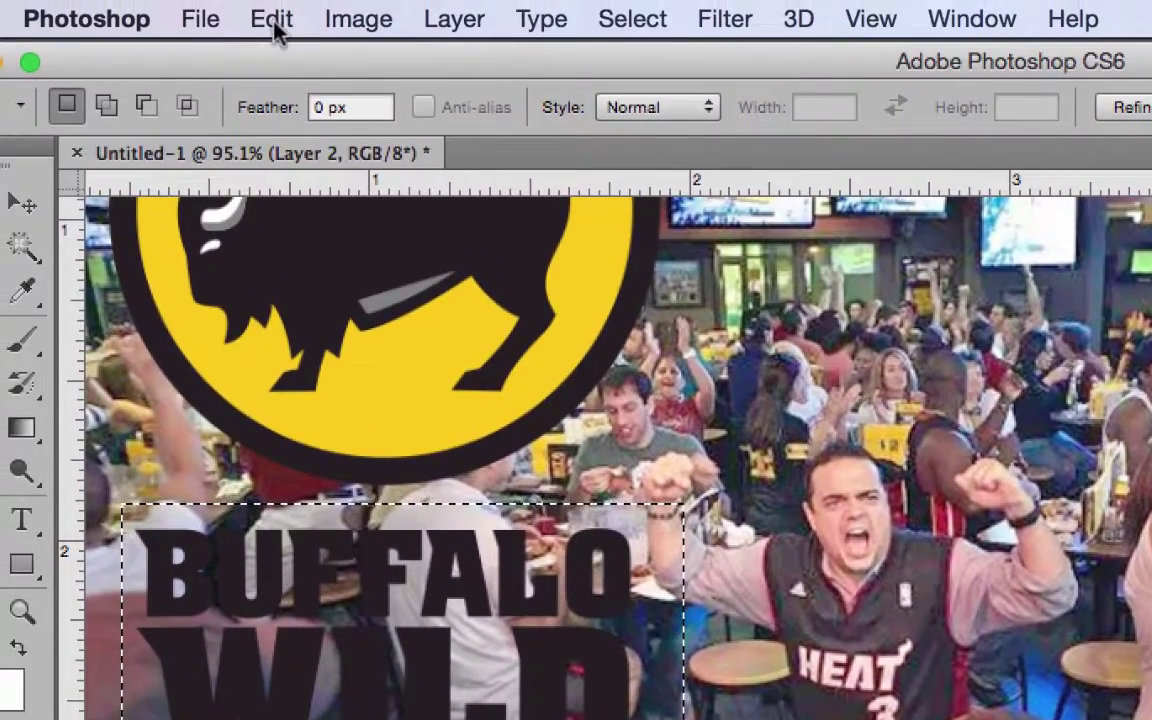
{"action": "left_click", "coordinate": [272, 20]}
{"action": "left_click", "coordinate": [300, 228]}
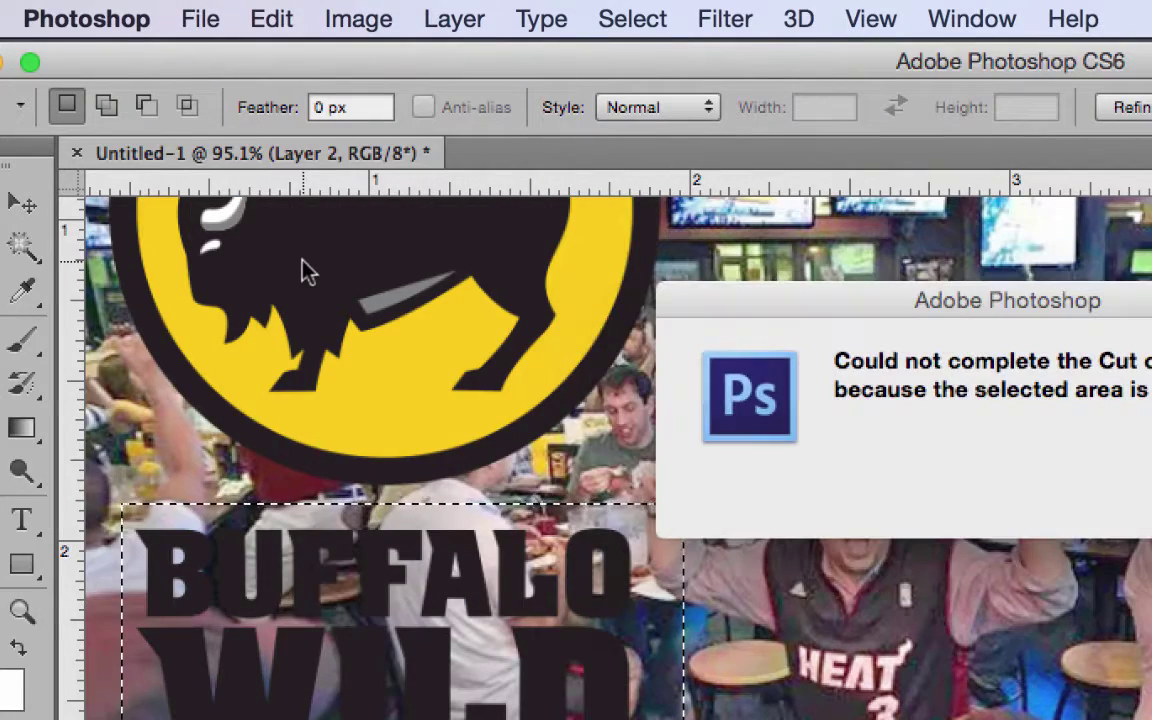
{"action": "key", "text": "Return"}
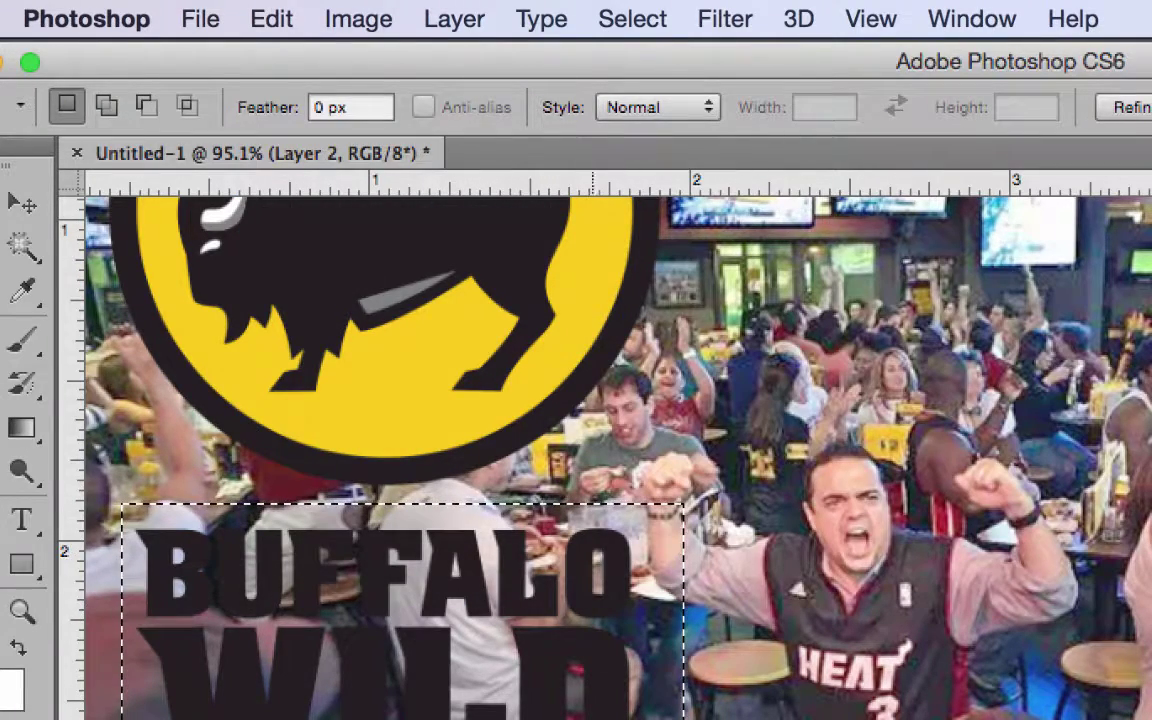
Cut the selected BUFFALO WILD WINGS lettering from Layer 1 and paste it onto a separate layer.
{"action": "key", "text": "alt+bracketleft"}
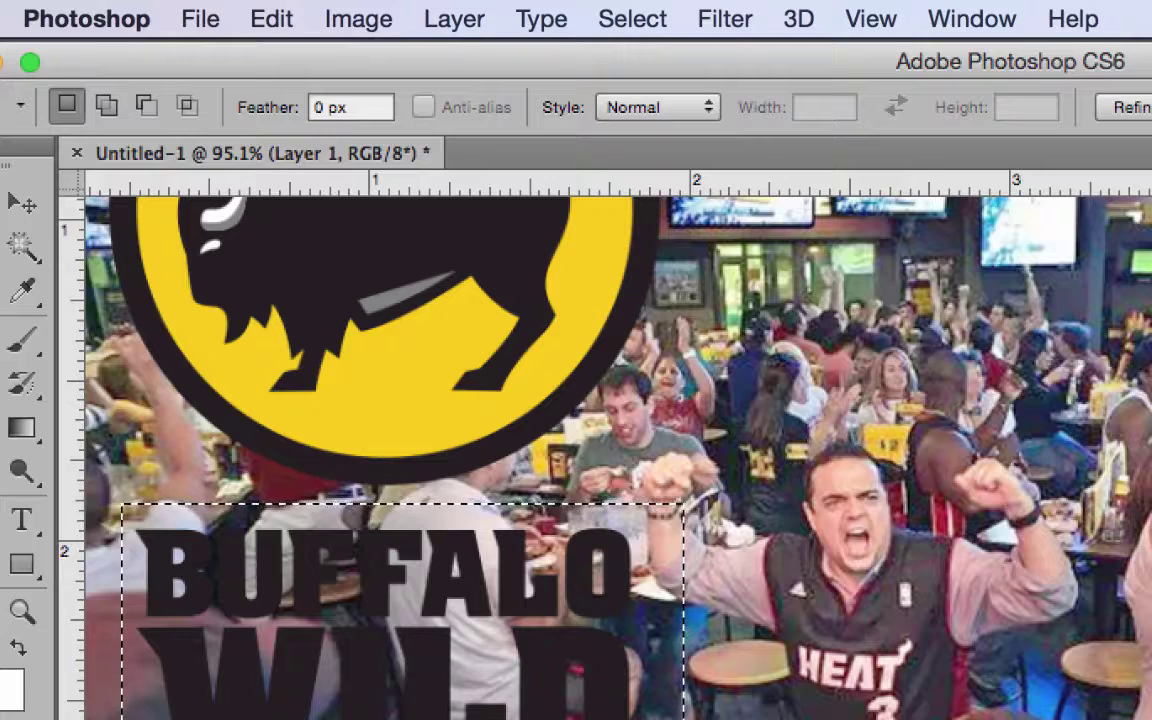
{"action": "left_click", "coordinate": [275, 19]}
{"action": "left_click", "coordinate": [328, 251]}
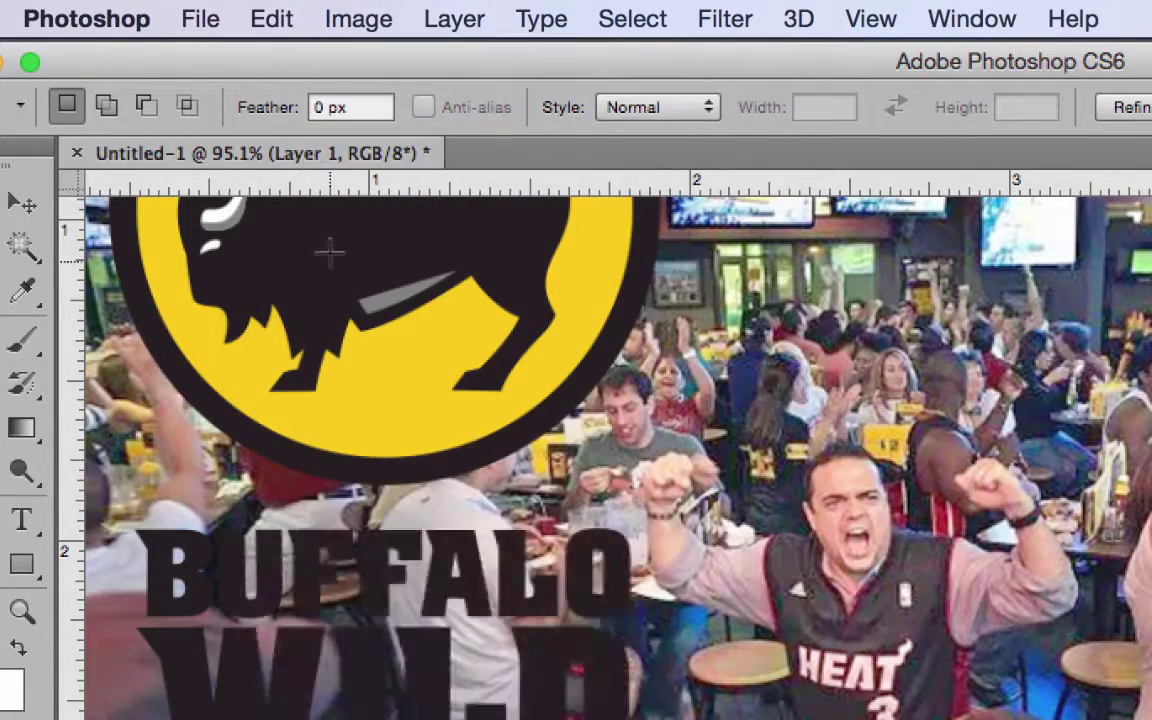
{"action": "left_click", "coordinate": [275, 20]}
{"action": "left_click", "coordinate": [352, 345]}
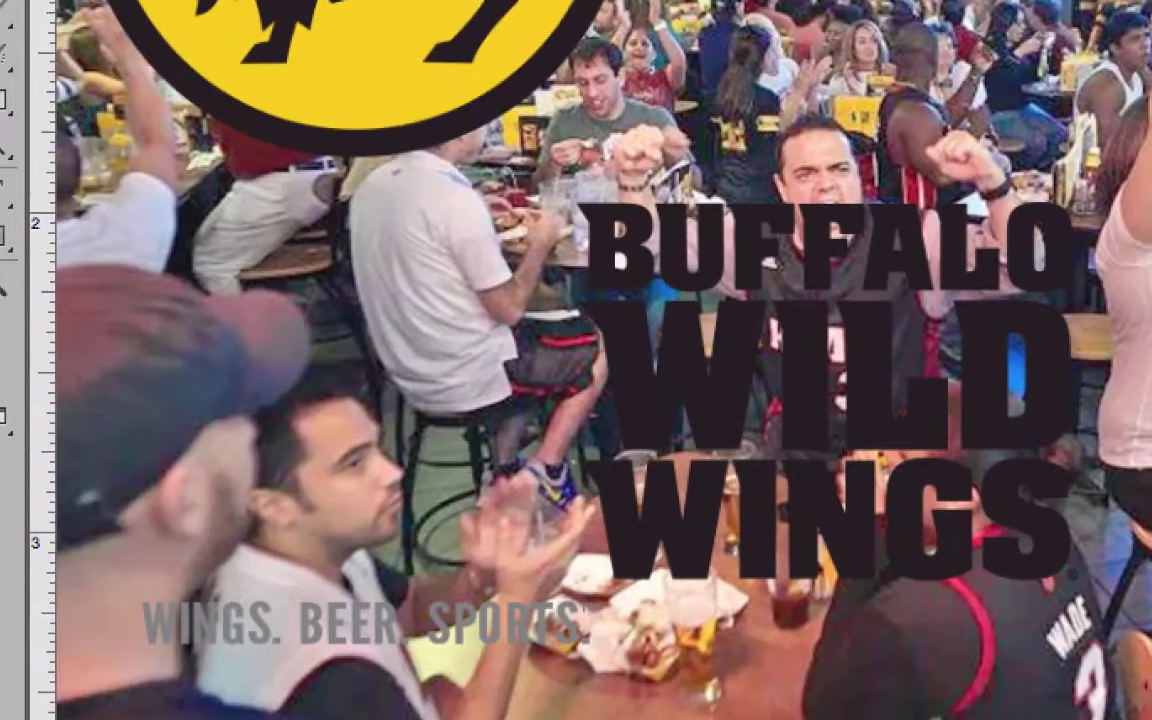
{"action": "key", "text": "ctrl+t"}
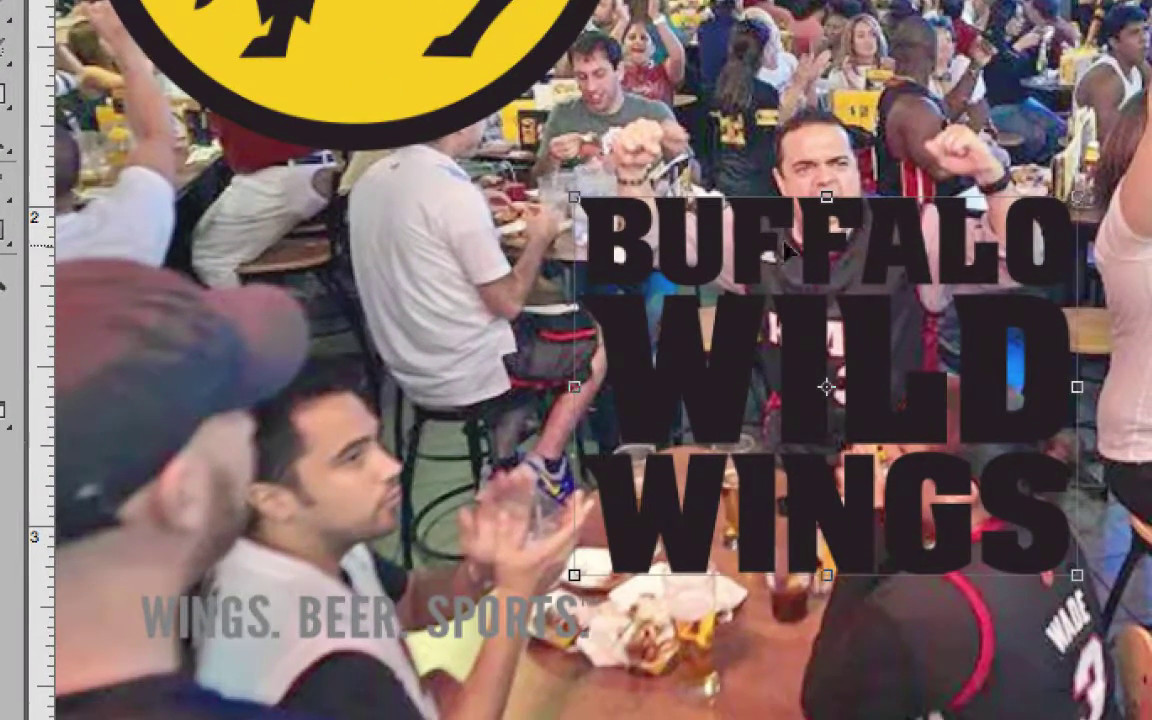
Move the BUFFALO WILD WINGS lettering directly above the WINGS. BEER. SPORTS. tagline and rename the round buffalo emblem's layer icon.
{"action": "left_click_drag", "start_coordinate": [893, 252], "coordinate": [433, 250]}
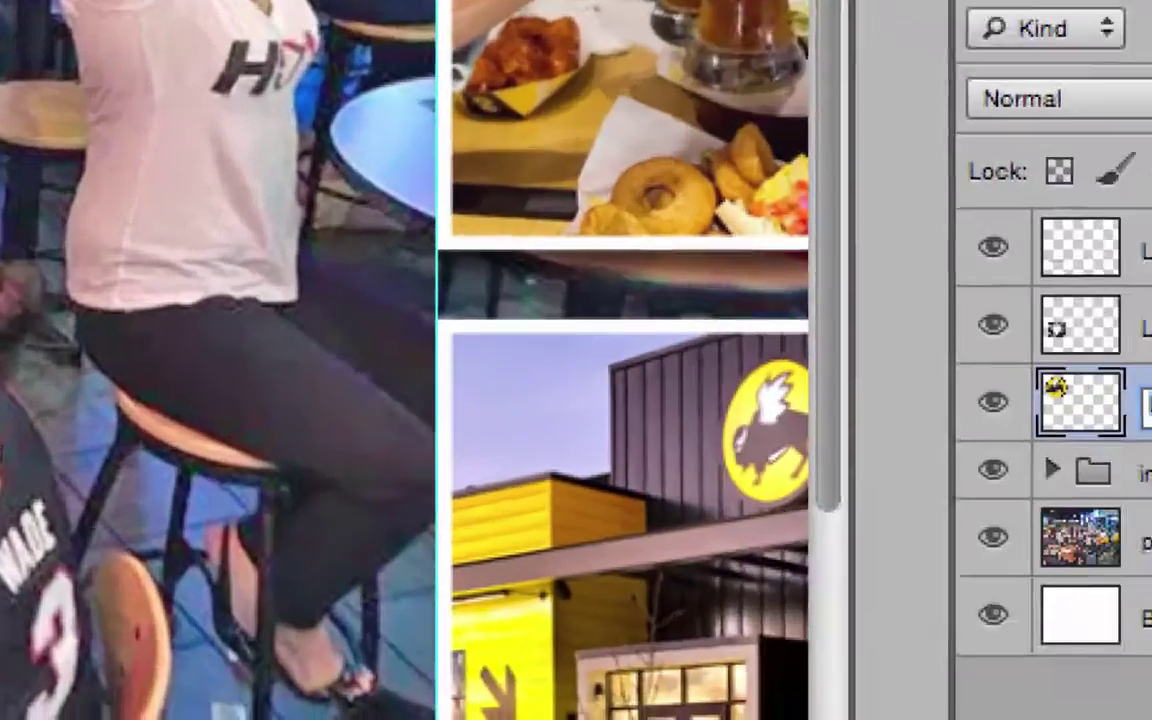
{"action": "double_click", "coordinate": [836, 323]}
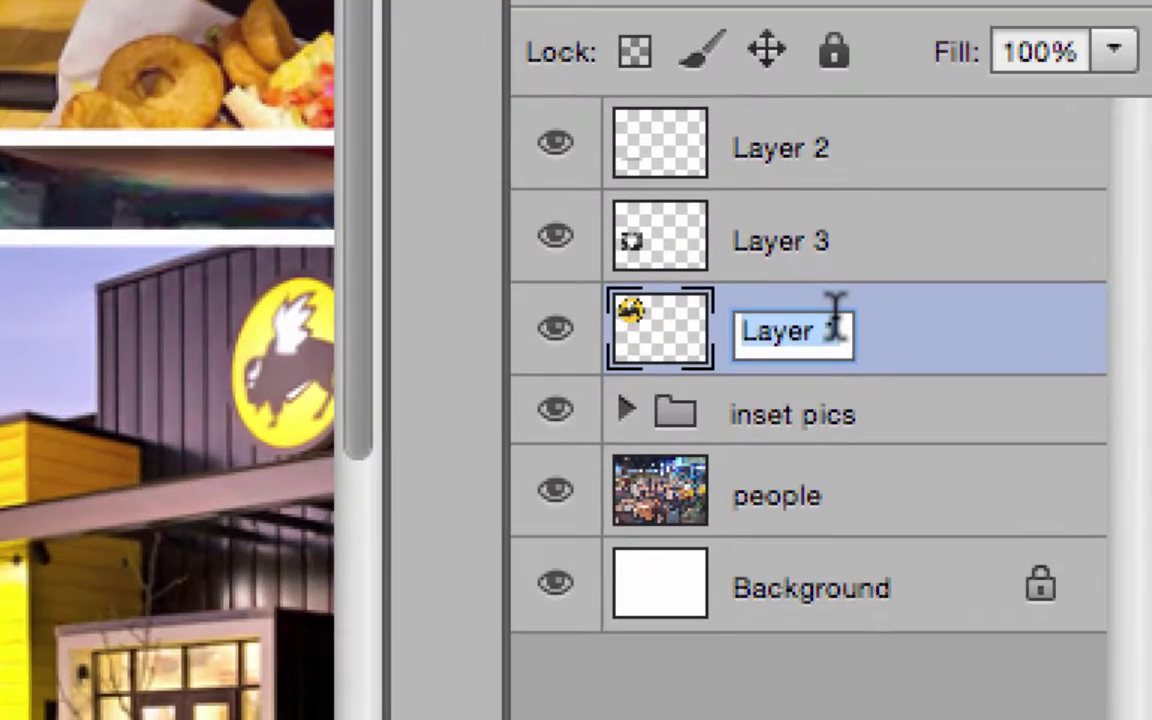
{"action": "type", "text": "ic"}
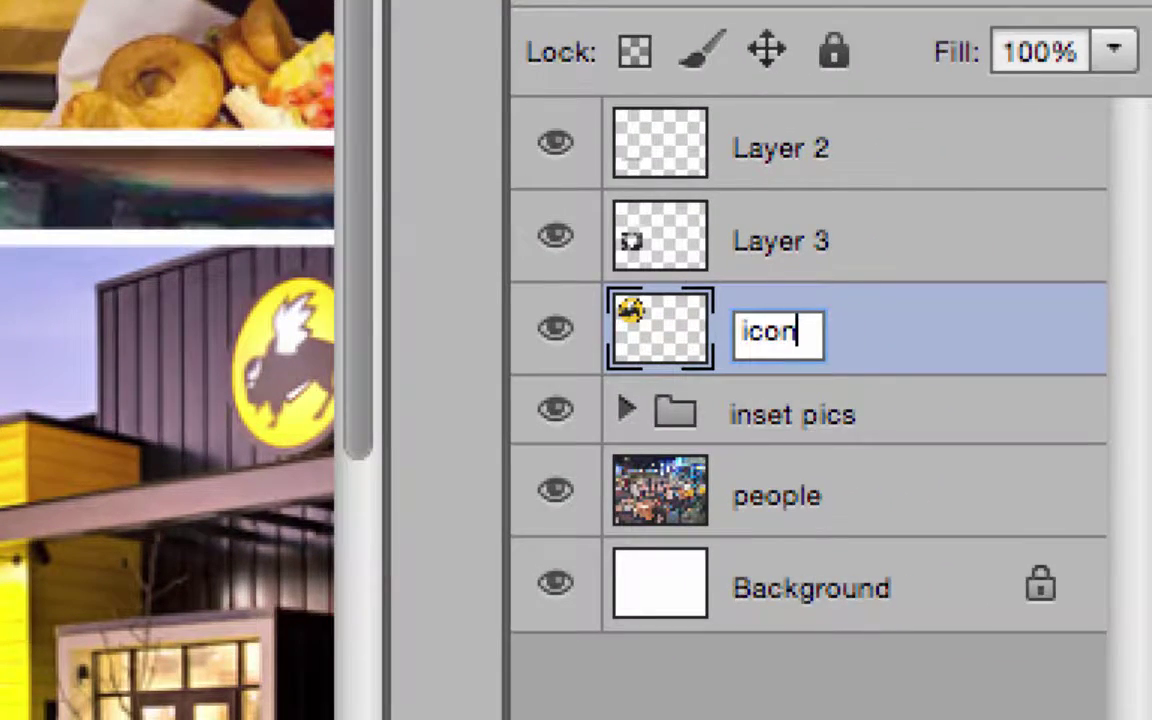
{"action": "type", "text": "on"}
Check which artwork Layer 3 holds by toggling its visibility, and rename it buffalo text.
{"action": "double_click", "coordinate": [826, 240]}
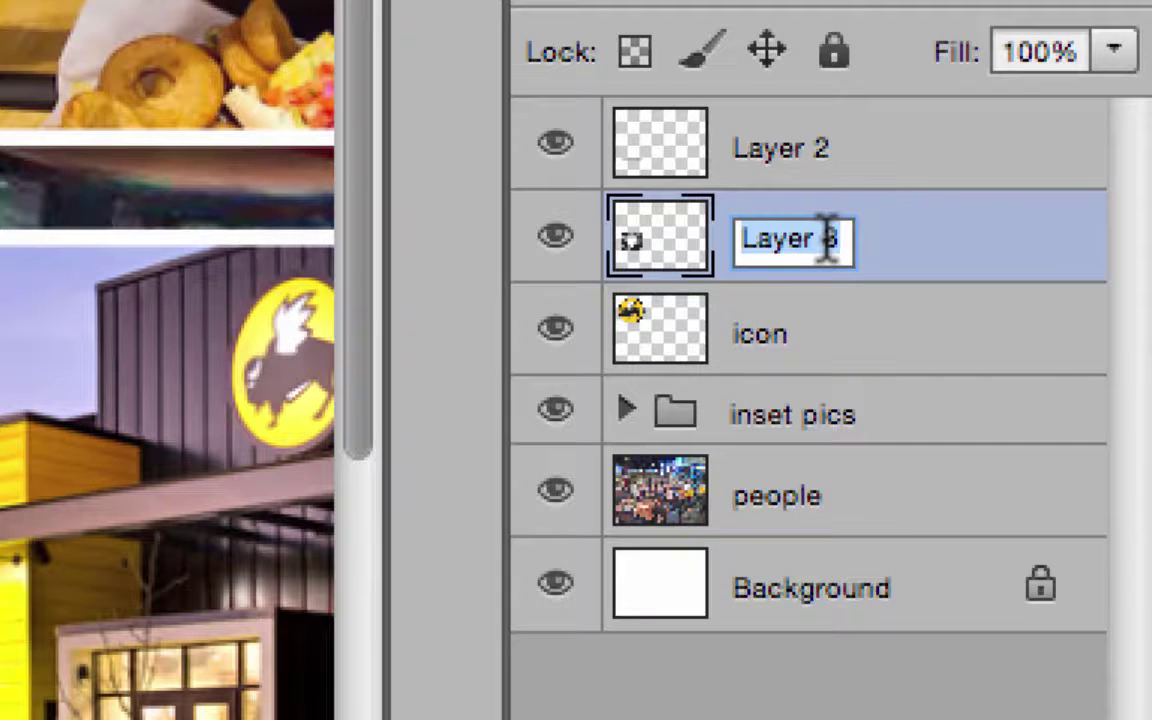
{"action": "key", "text": "Return"}
{"action": "left_click", "coordinate": [555, 238]}
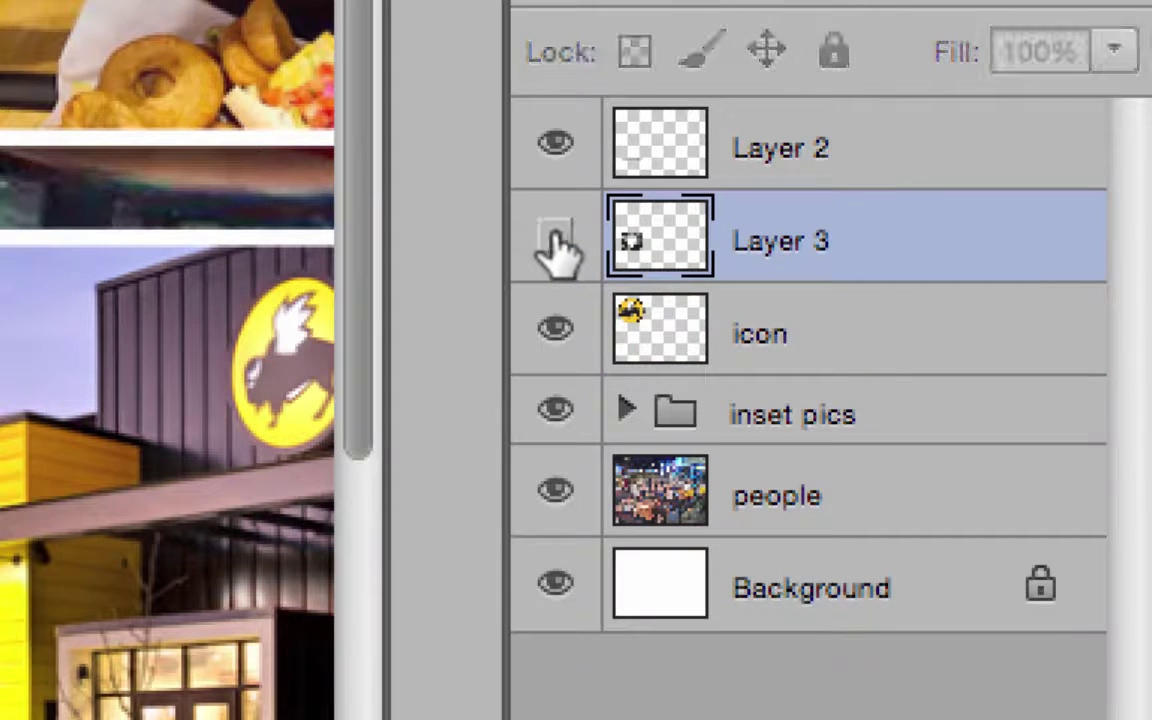
{"action": "left_click", "coordinate": [555, 238]}
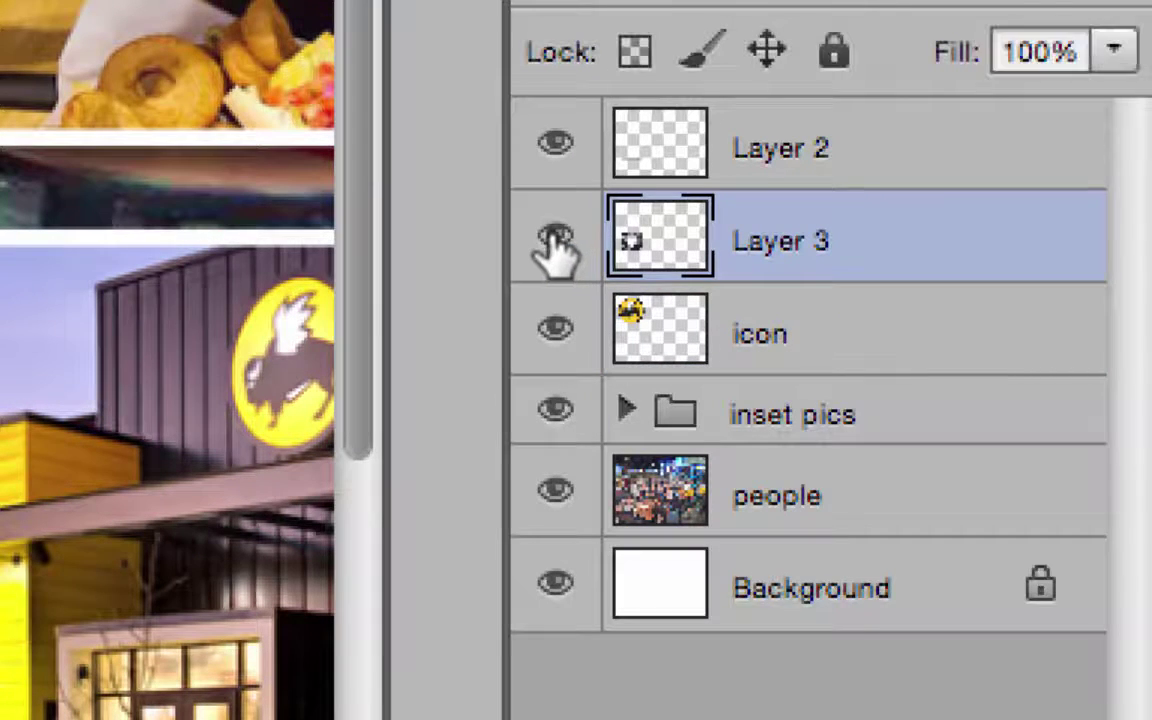
{"action": "double_click", "coordinate": [800, 242]}
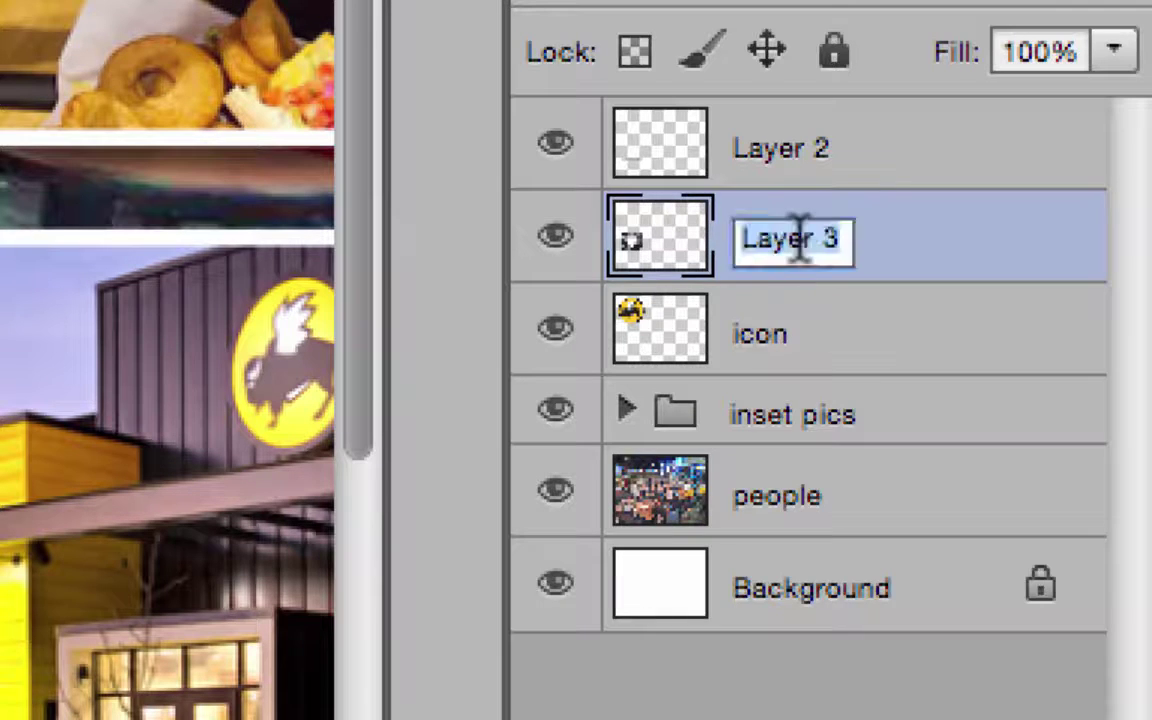
{"action": "type", "text": "bu"}
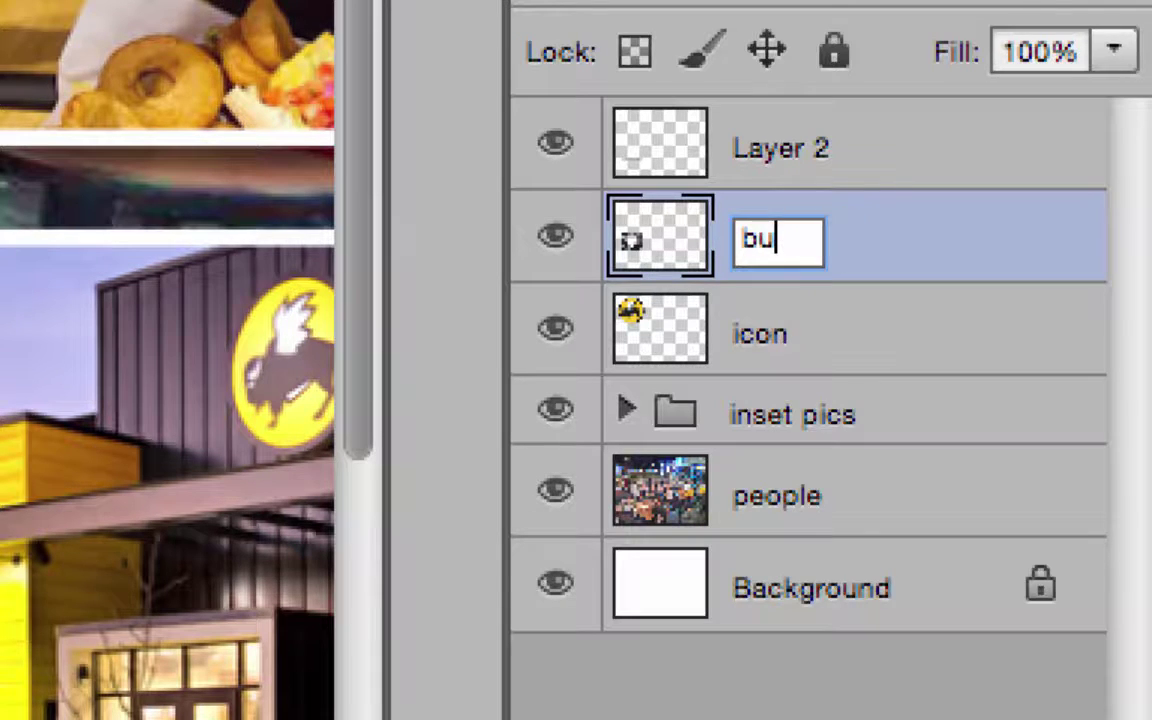
{"action": "type", "text": "ffalo text"}
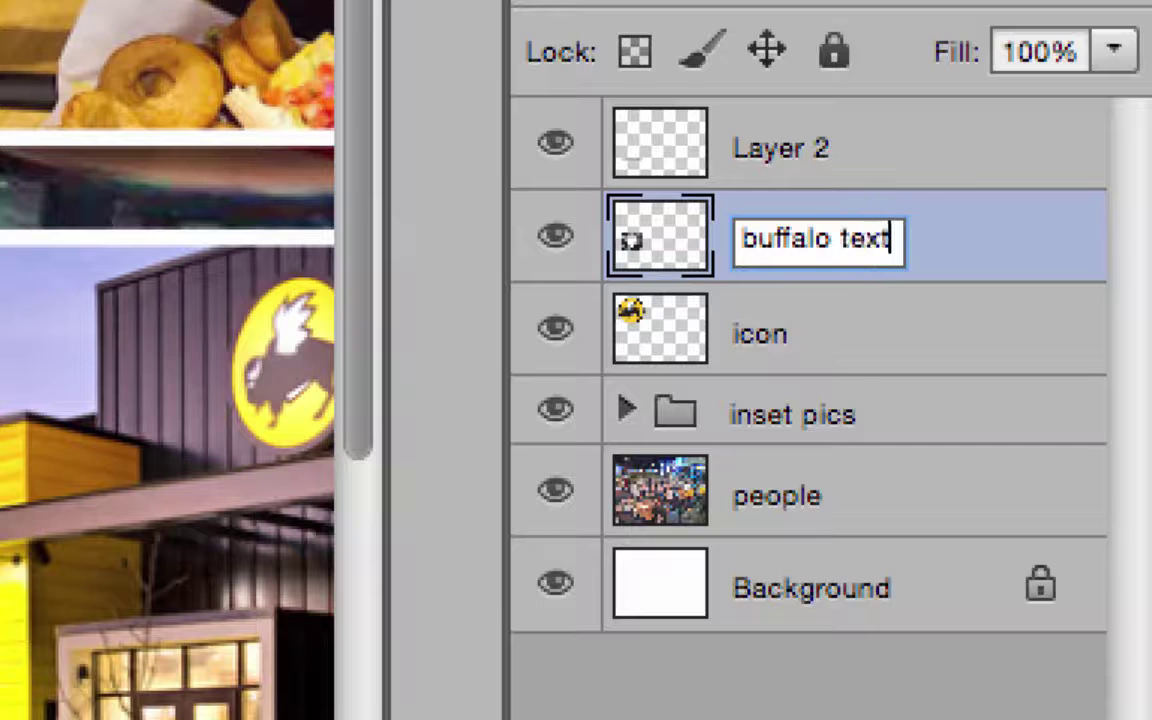
Rename Layer 2, which holds the WINGS. BEER. SPORTS. tagline, as wings.
{"action": "double_click", "coordinate": [797, 142]}
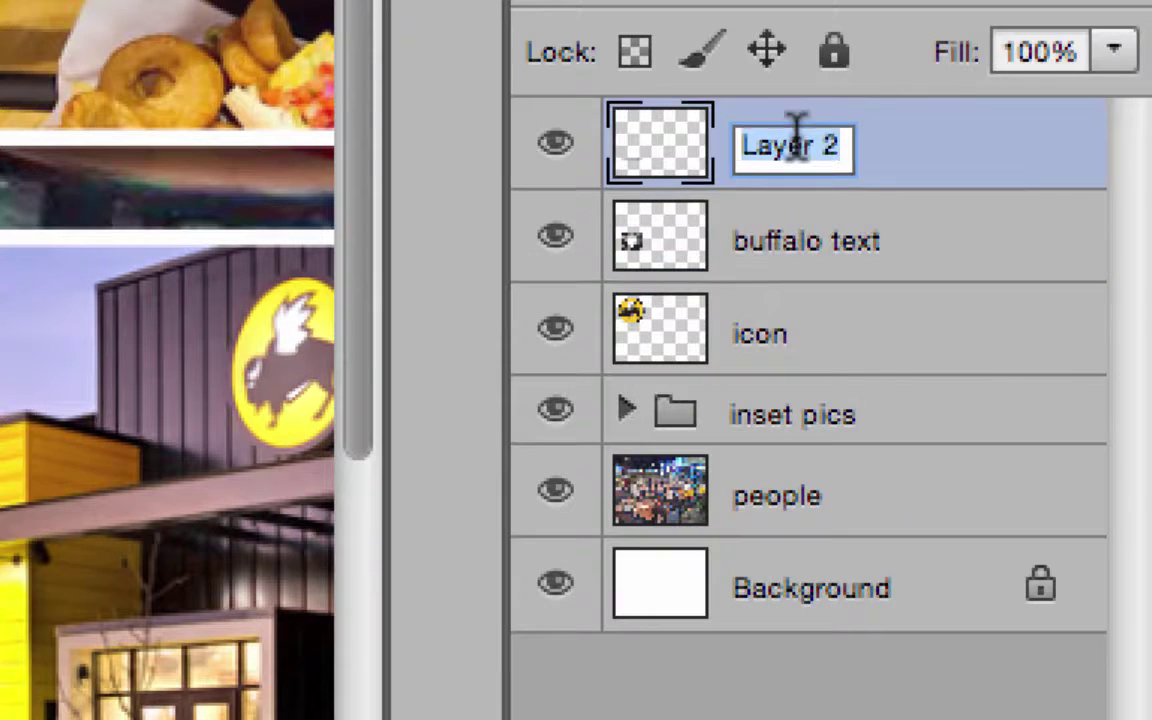
{"action": "type", "text": "wi"}
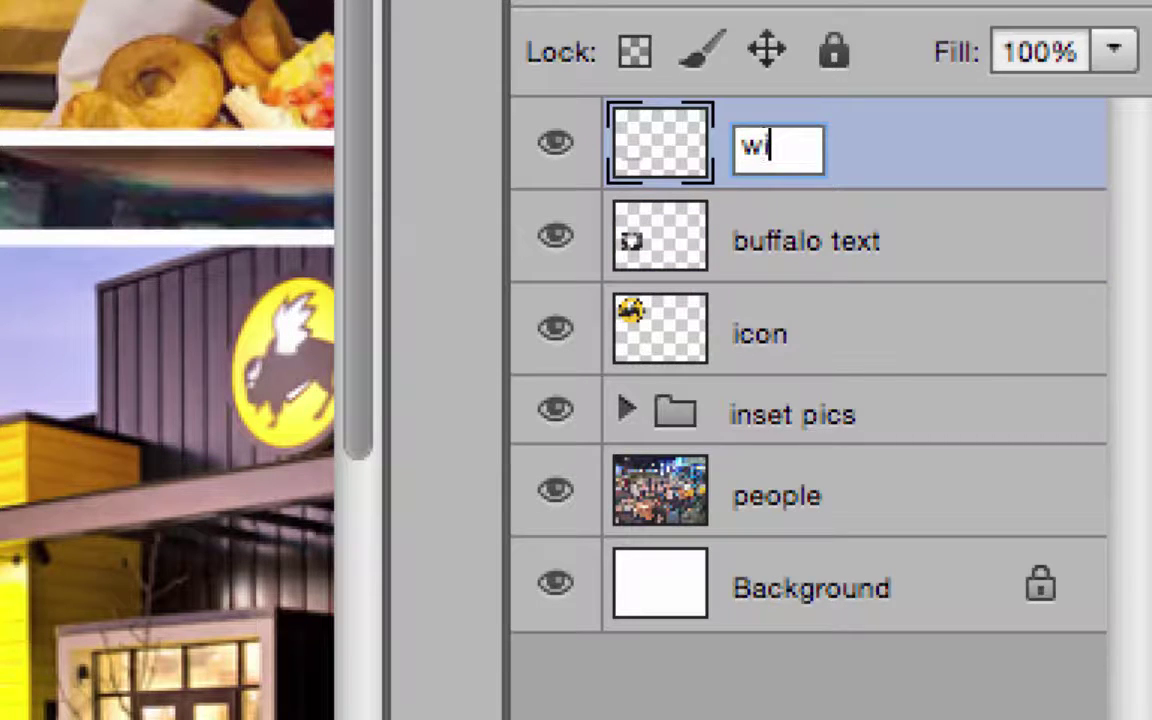
{"action": "type", "text": "ngs"}
{"action": "key", "text": "Return"}
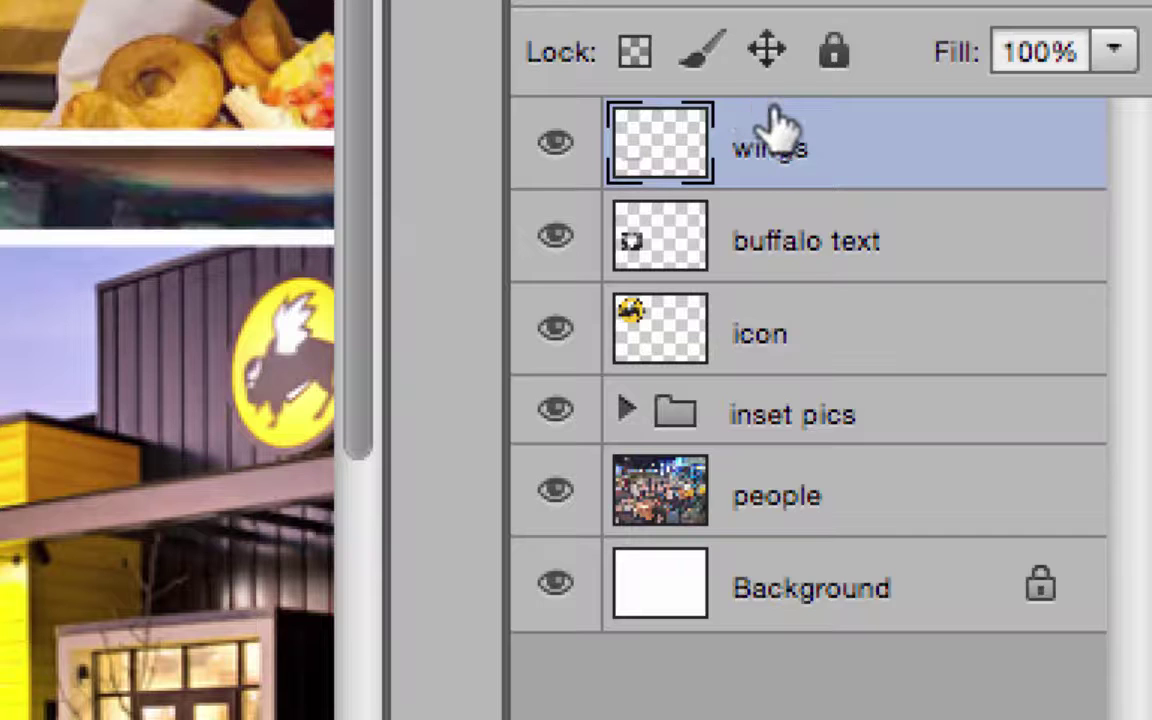
Group the wings, buffalo text and icon layers into a new group named bww logo.
{"action": "left_click", "coordinate": [900, 240], "text": "shift"}
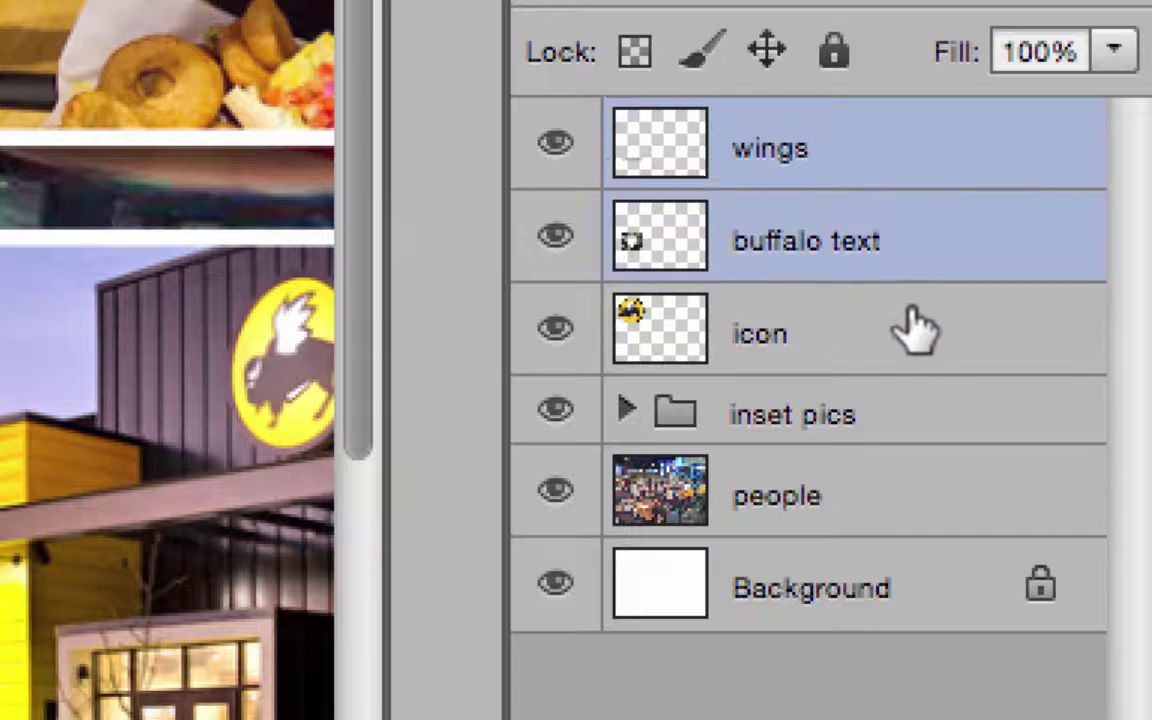
{"action": "left_click", "coordinate": [905, 345], "text": "shift"}
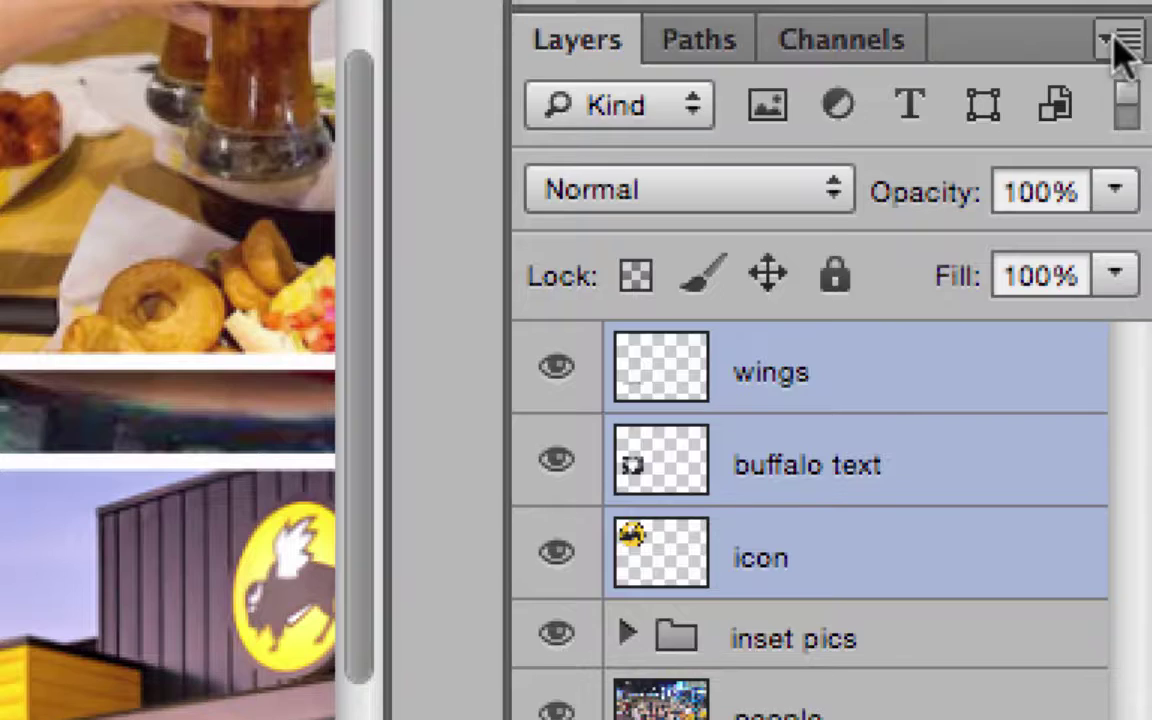
{"action": "left_click", "coordinate": [1122, 44]}
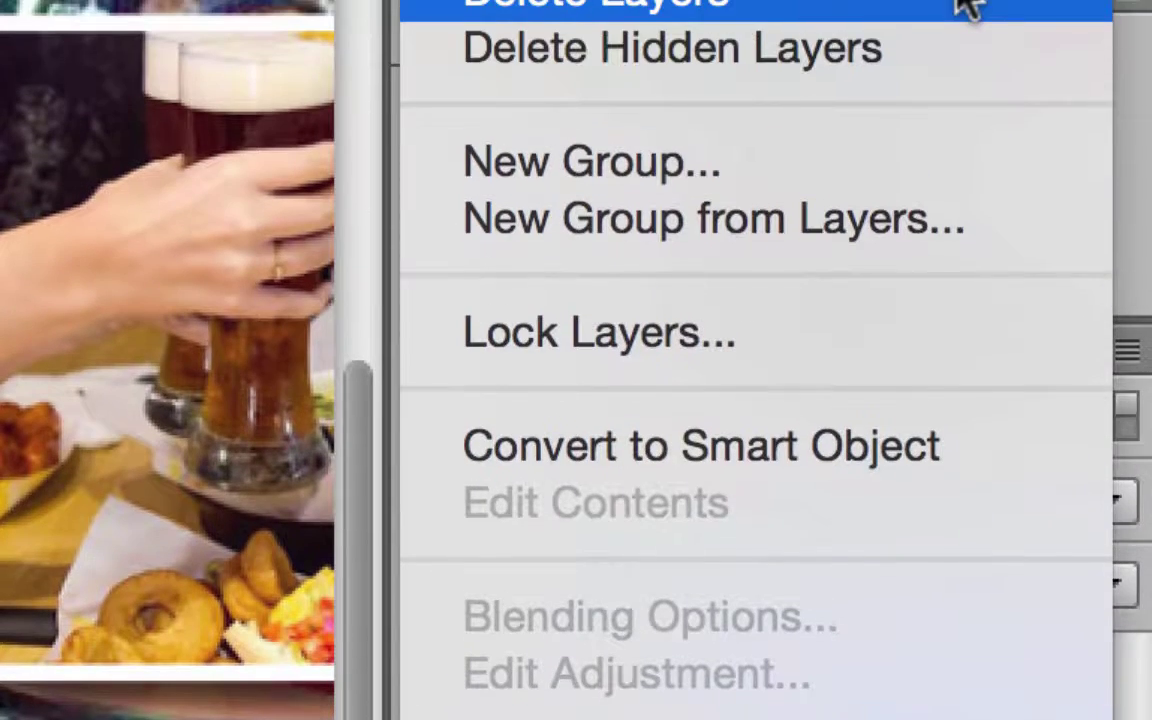
{"action": "left_click", "coordinate": [905, 235]}
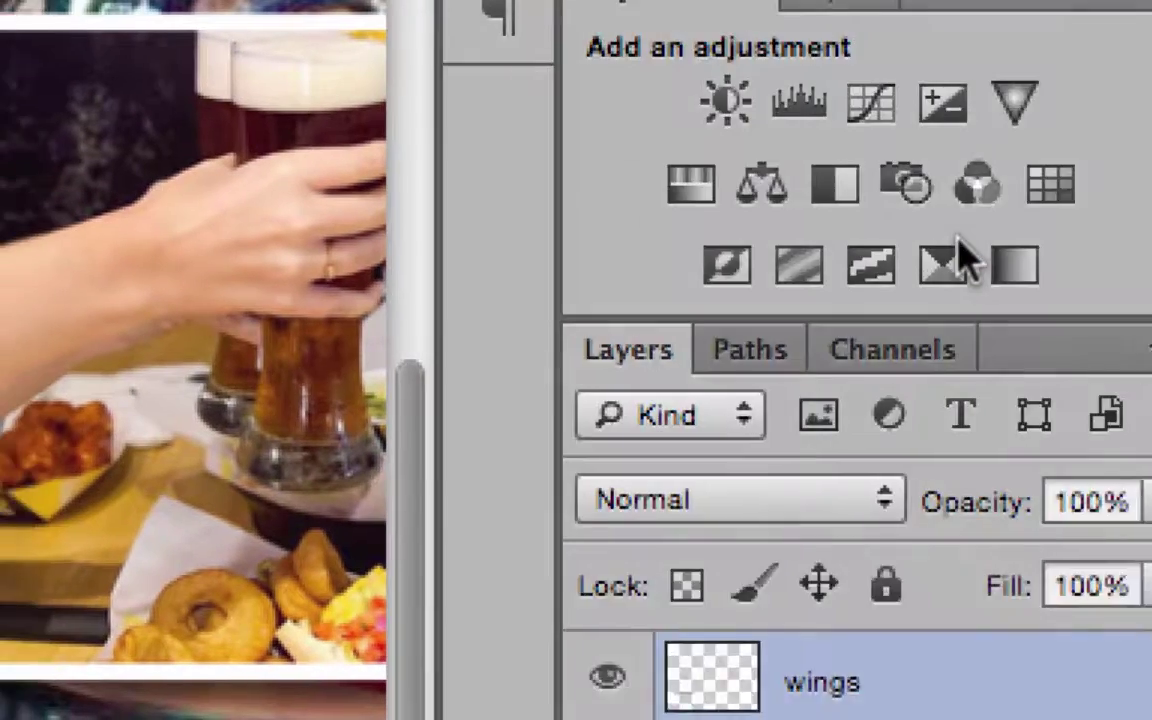
{"action": "type", "text": "b"}
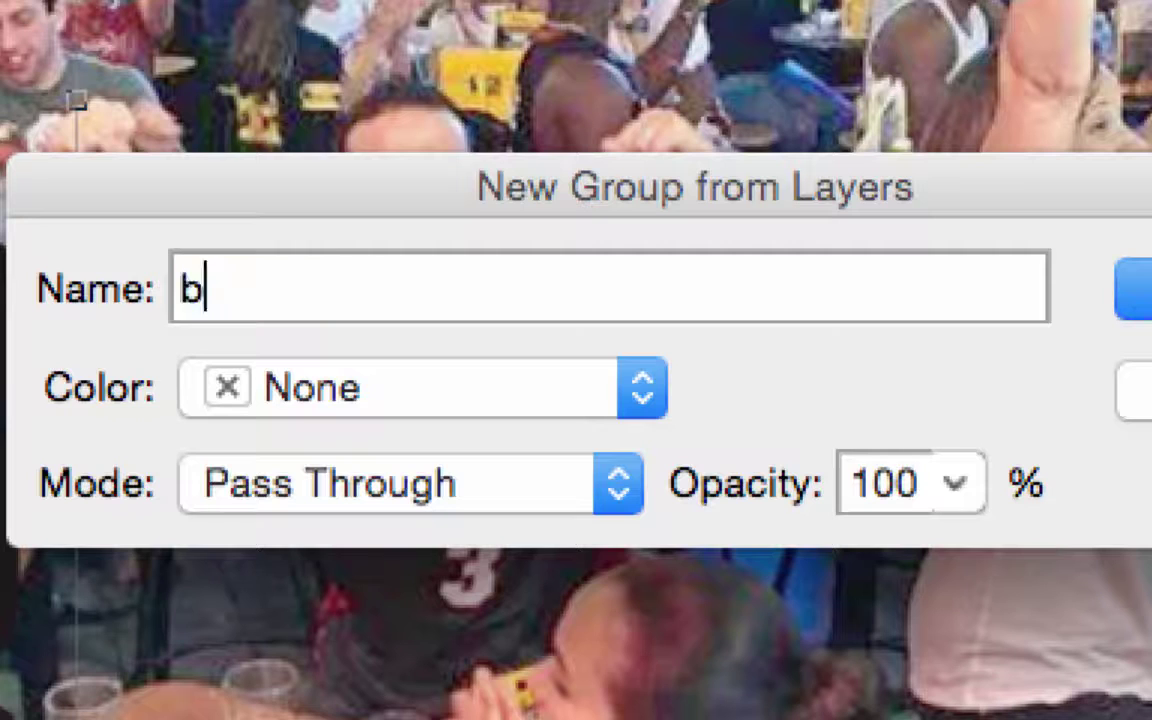
{"action": "type", "text": "ww logo"}
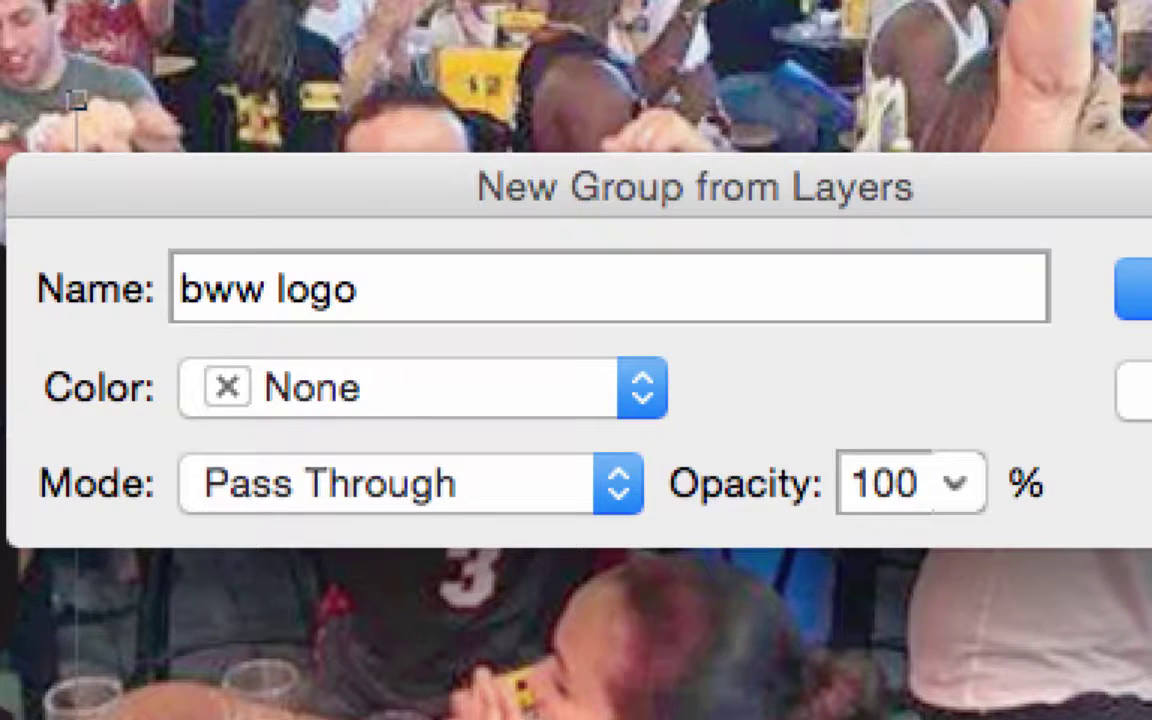
{"action": "key", "text": "Return"}
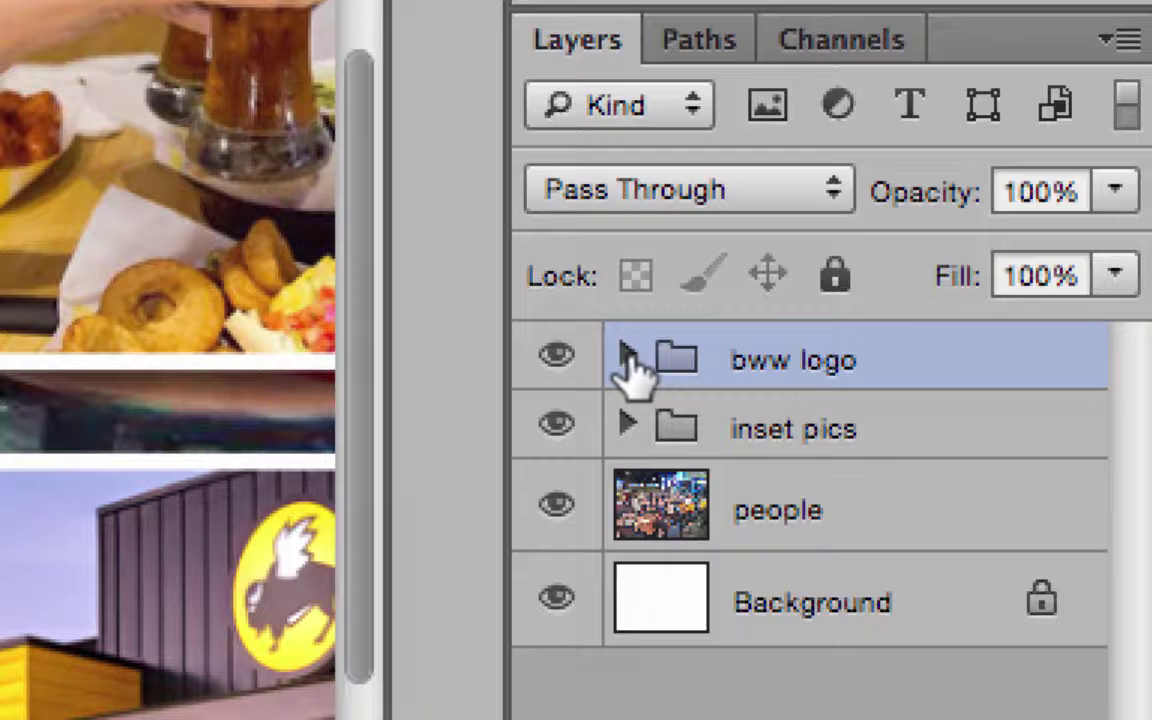
Expand the bww logo group and reorder its layers from top to bottom as icon, buffalo text, wings.
{"action": "left_click", "coordinate": [628, 357]}
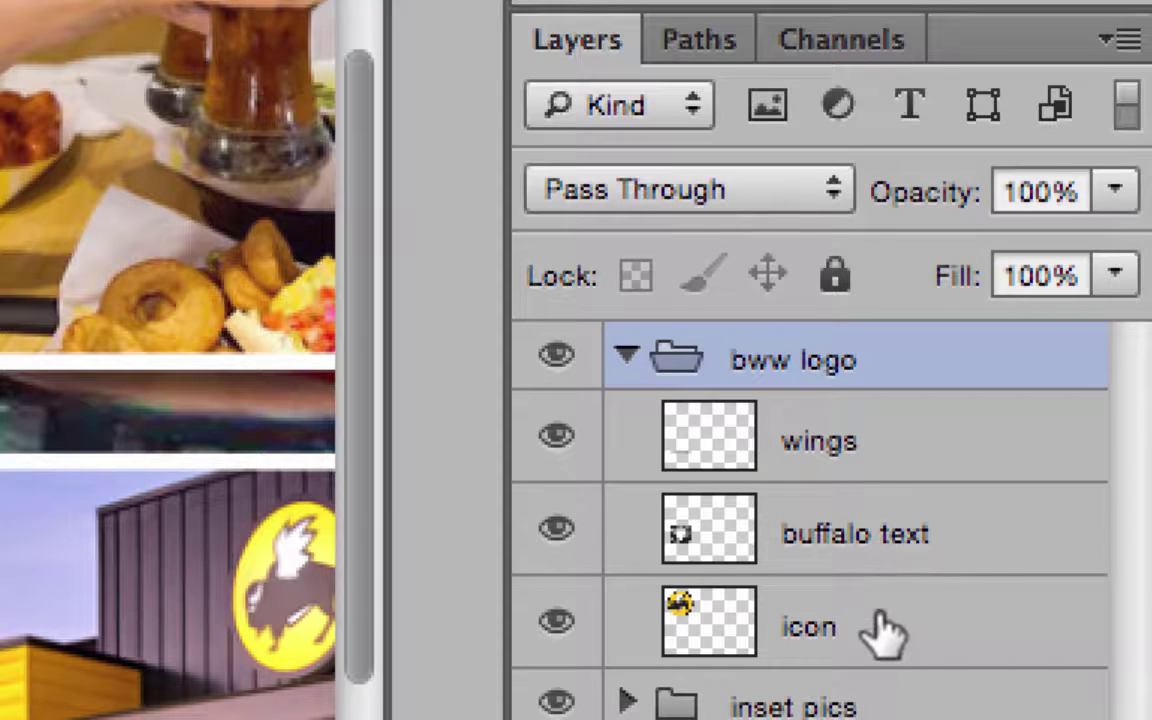
{"action": "left_click_drag", "start_coordinate": [882, 633], "coordinate": [862, 402]}
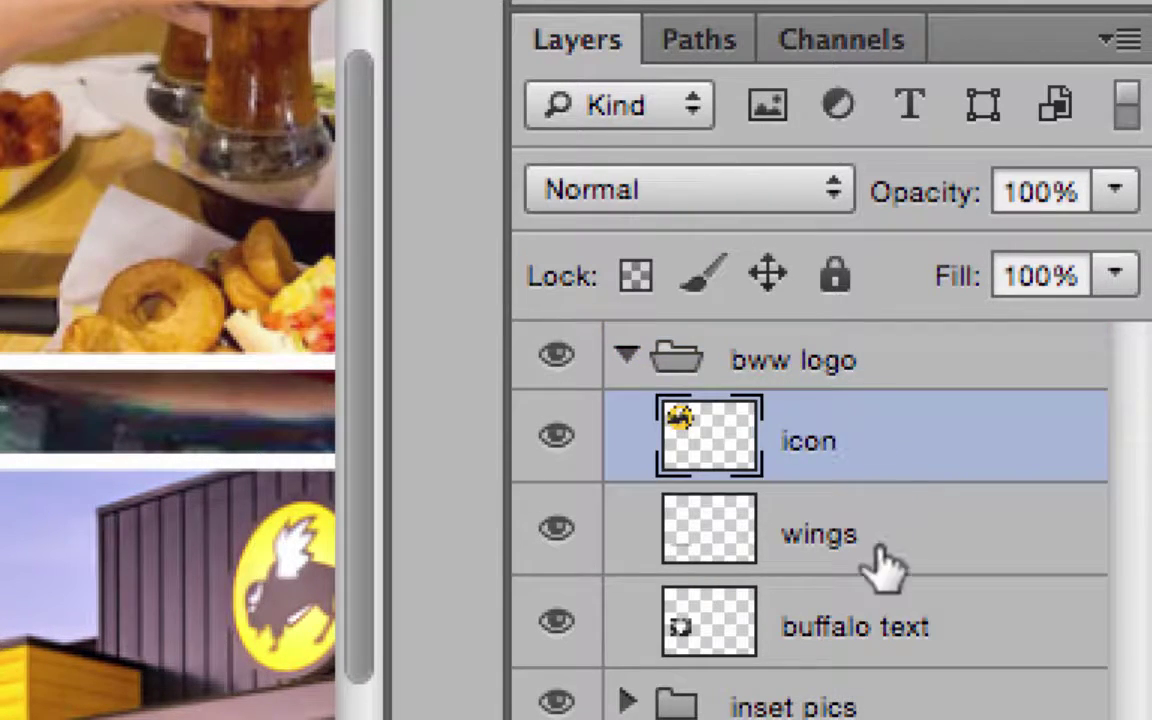
{"action": "left_click_drag", "start_coordinate": [862, 555], "coordinate": [856, 643]}
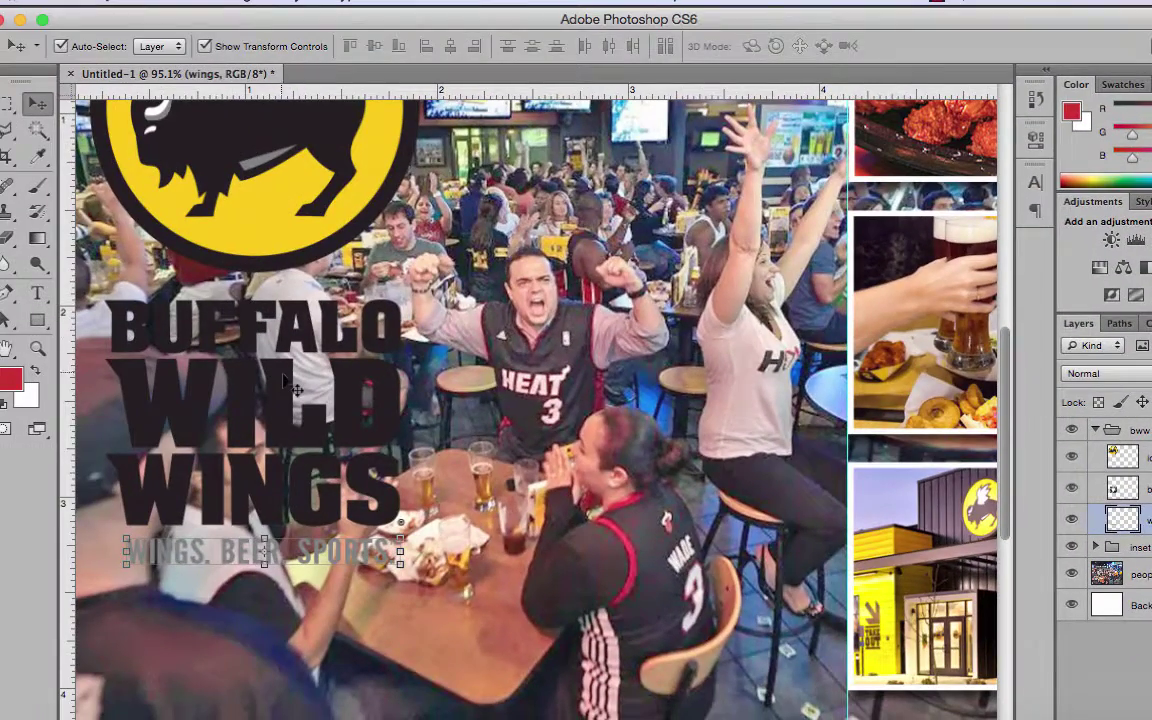
Apply a white Color Overlay layer style to the BUFFALO WILD WINGS lettering.
{"action": "left_click", "coordinate": [285, 378]}
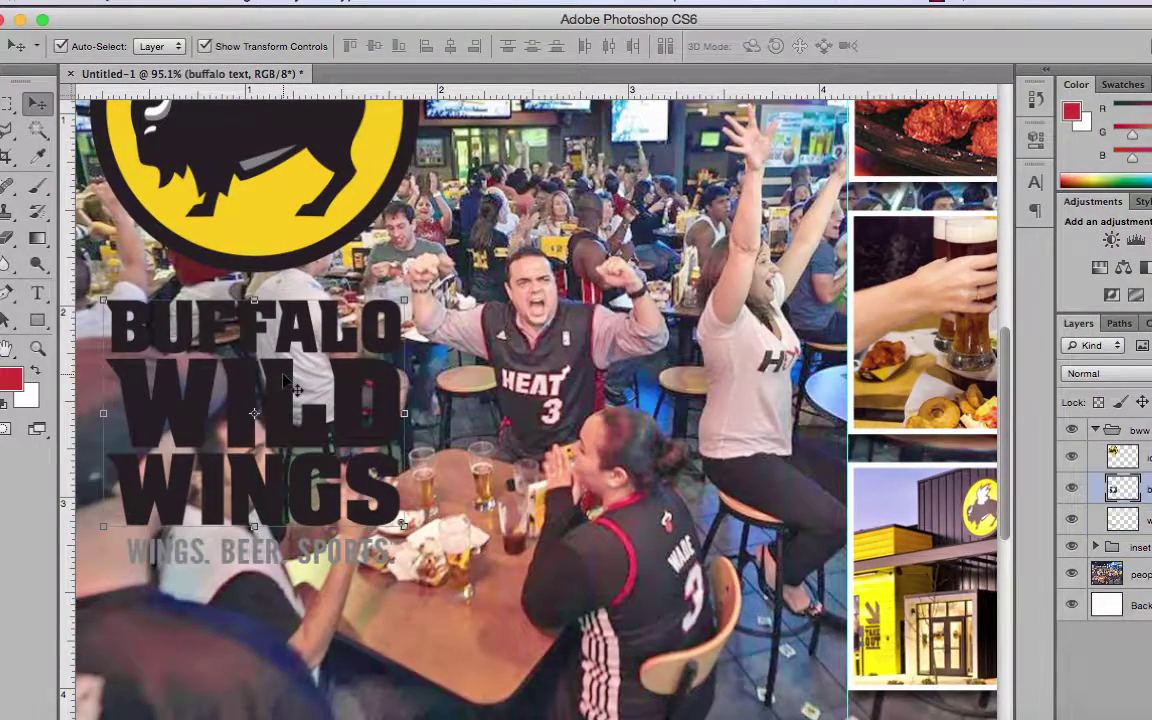
{"action": "left_click", "coordinate": [311, 3]}
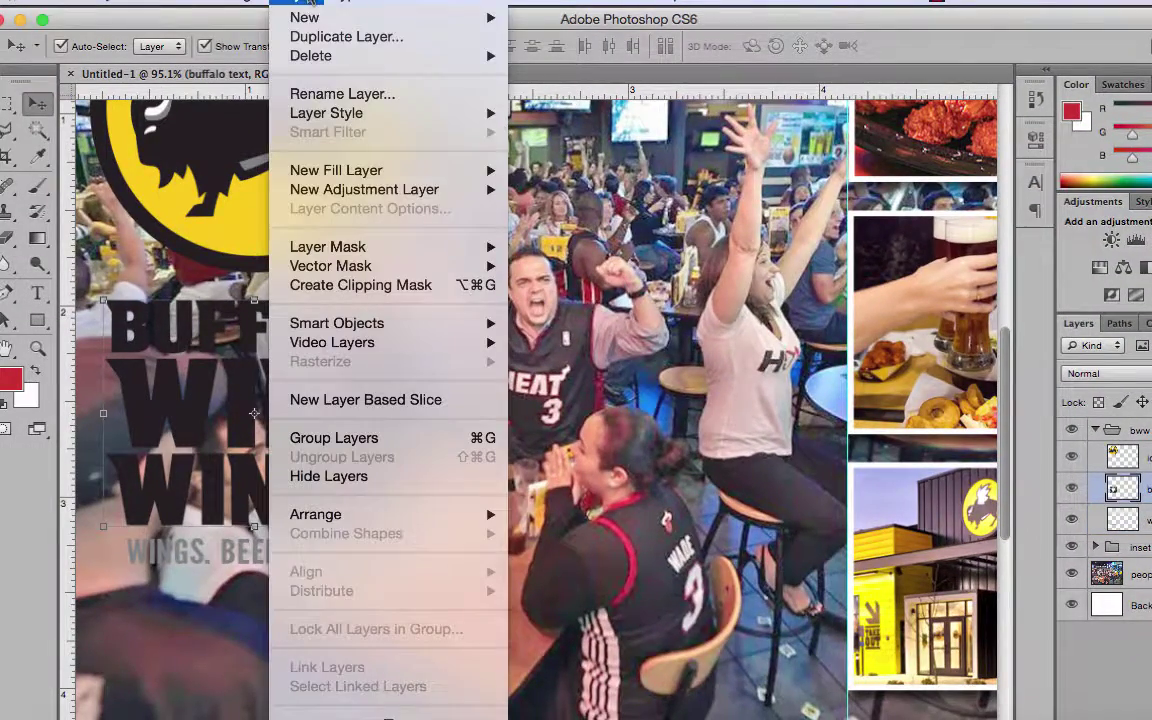
{"action": "mouse_move", "coordinate": [373, 112]}
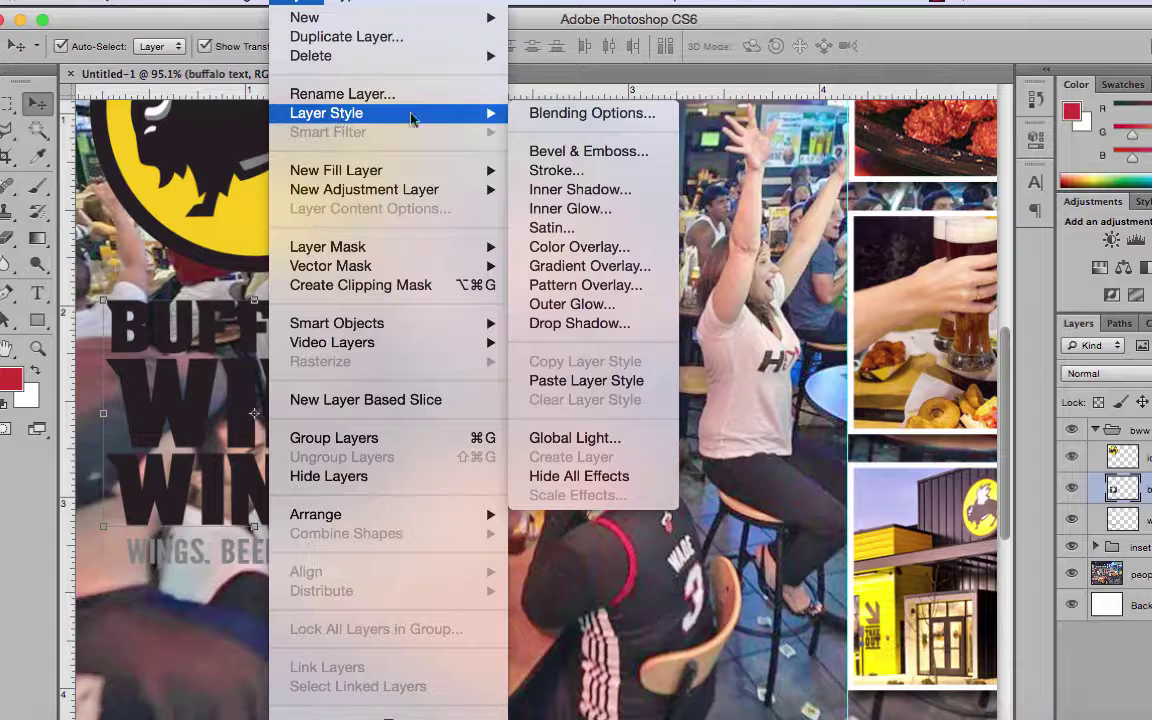
{"action": "left_click", "coordinate": [631, 248]}
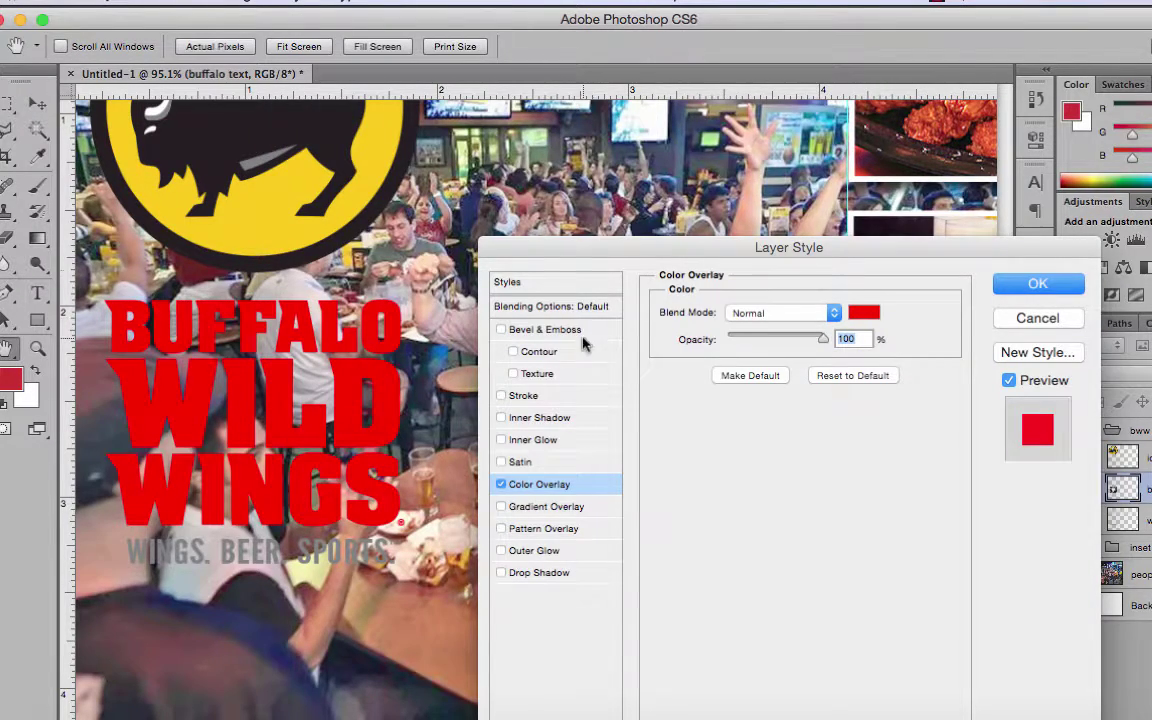
{"action": "left_click", "coordinate": [864, 313]}
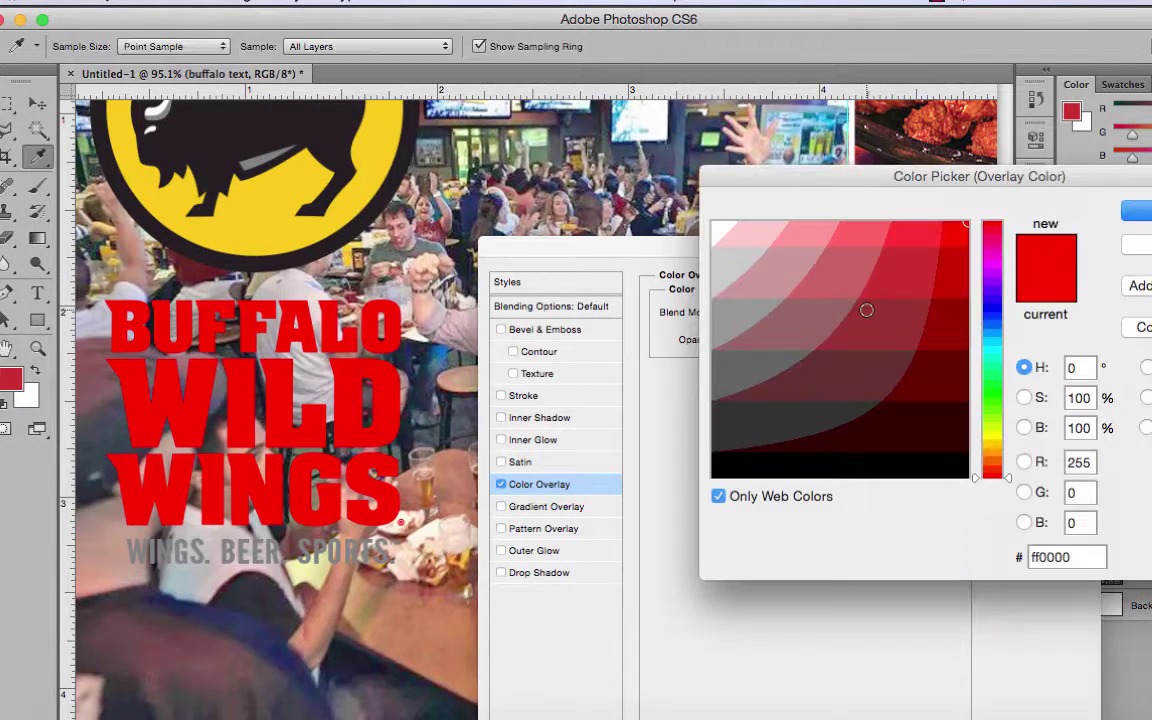
{"action": "left_click", "coordinate": [717, 226]}
{"action": "key", "text": "Return"}
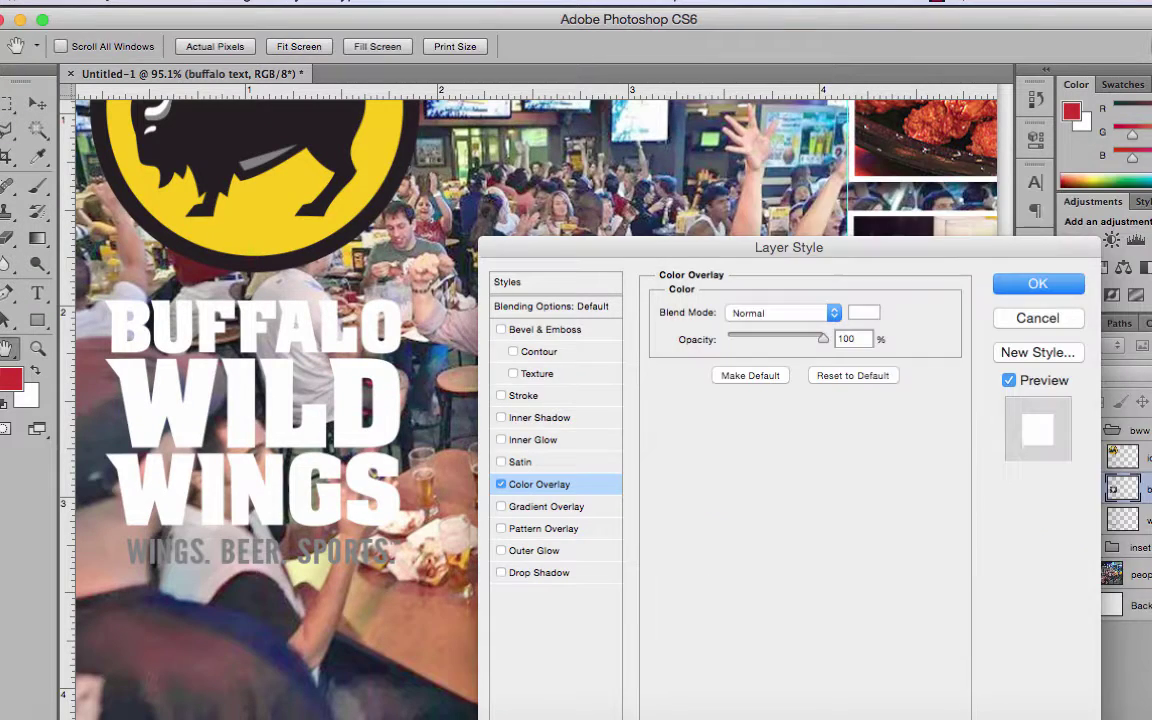
{"action": "left_click", "coordinate": [1037, 283]}
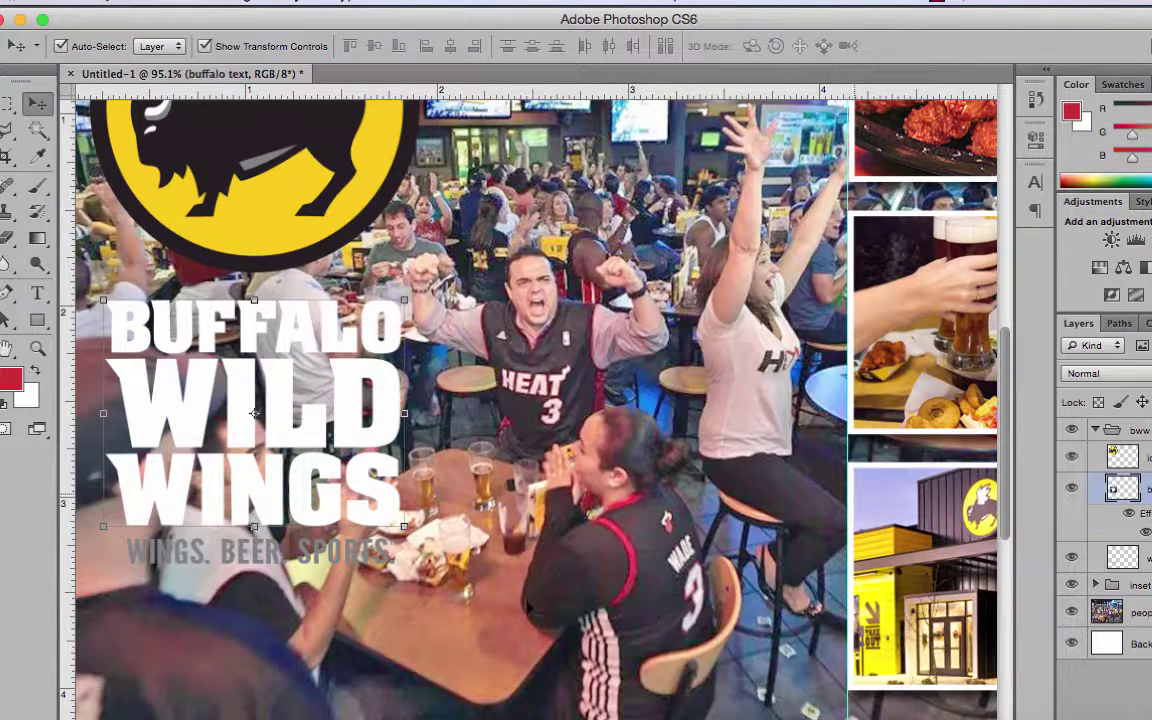
{"action": "key", "text": "super+t"}
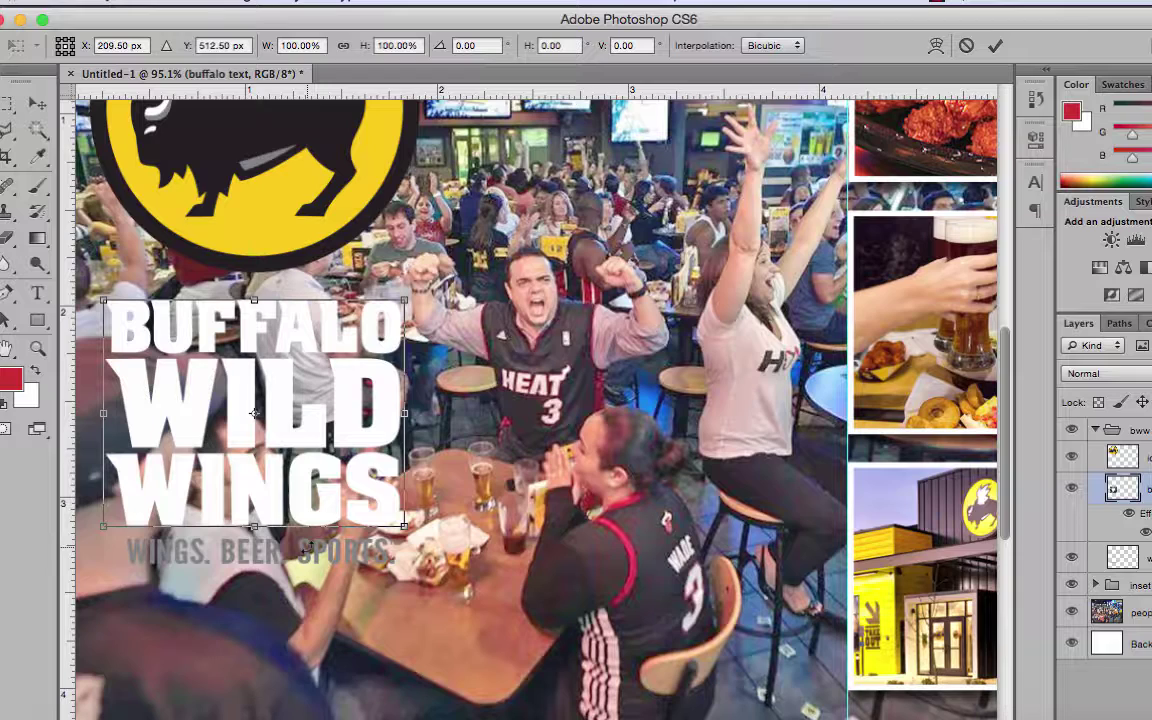
{"action": "key", "text": "Return"}
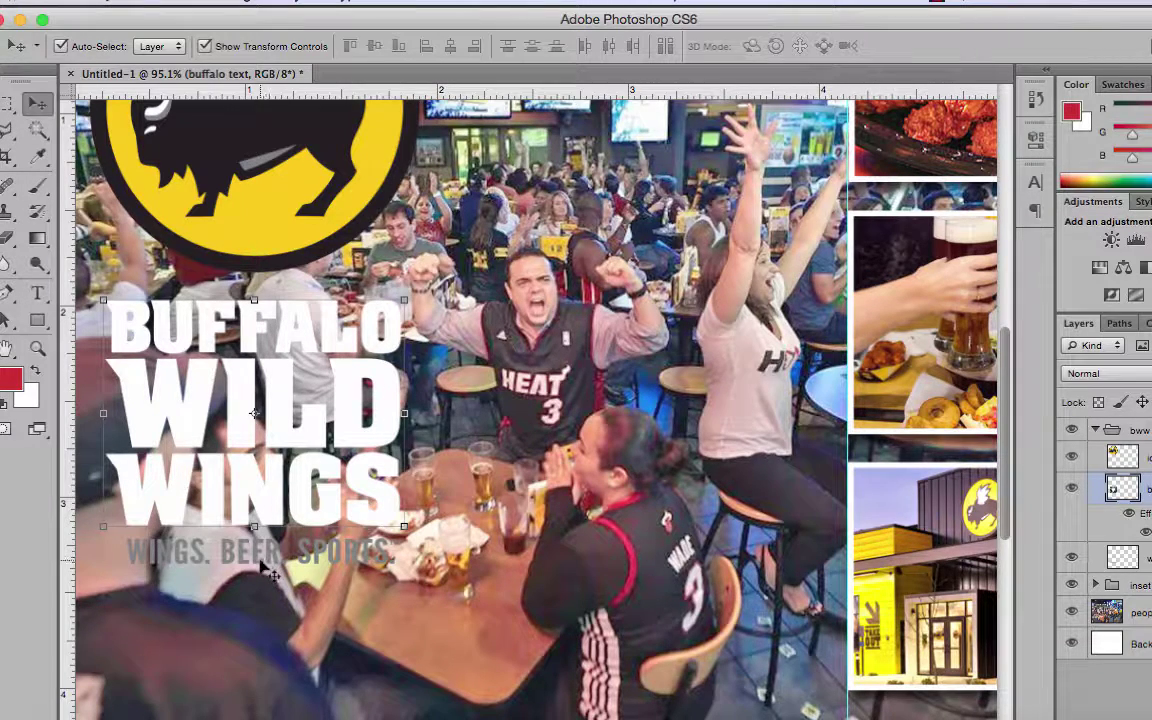
Apply a Color Overlay layer style in black (000000) to the WINGS. BEER. SPORTS. tagline layer.
{"action": "left_click", "coordinate": [265, 560]}
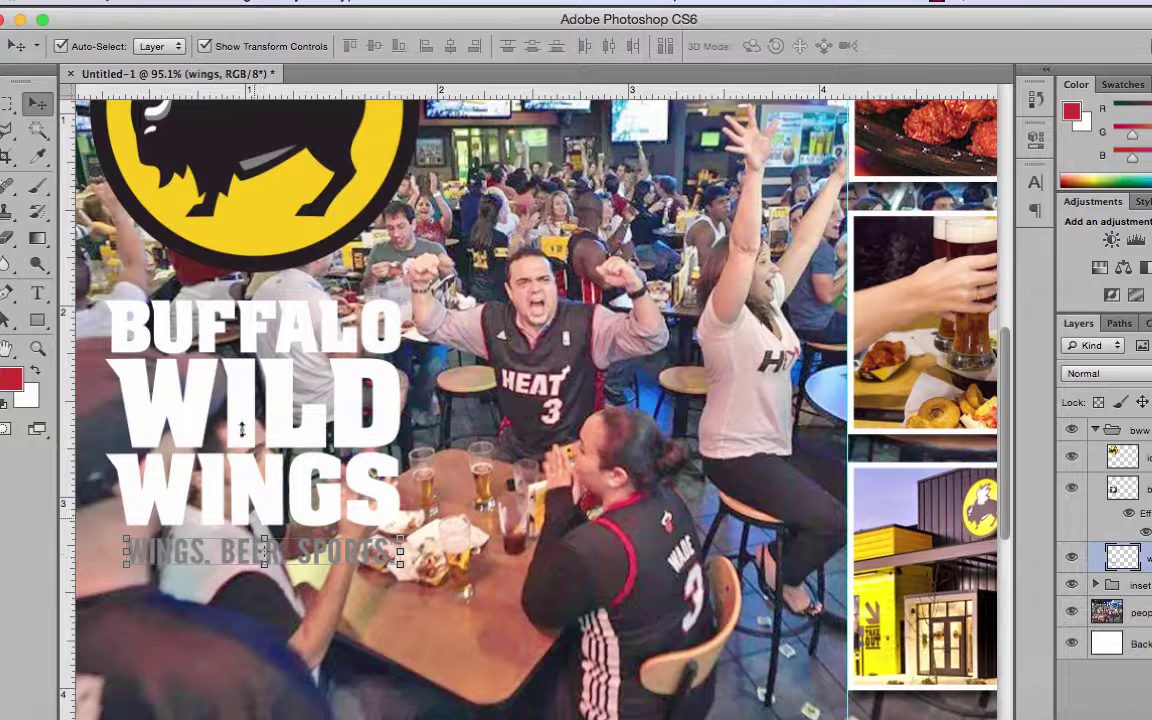
{"action": "left_click", "coordinate": [280, 2]}
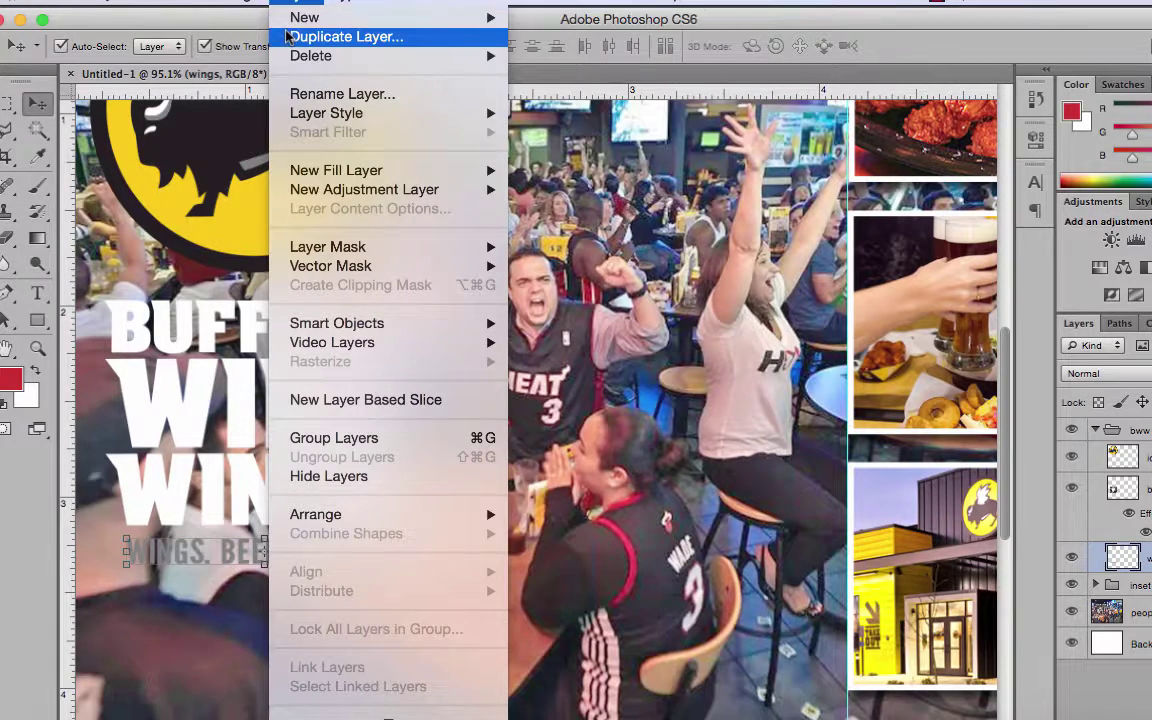
{"action": "mouse_move", "coordinate": [326, 113]}
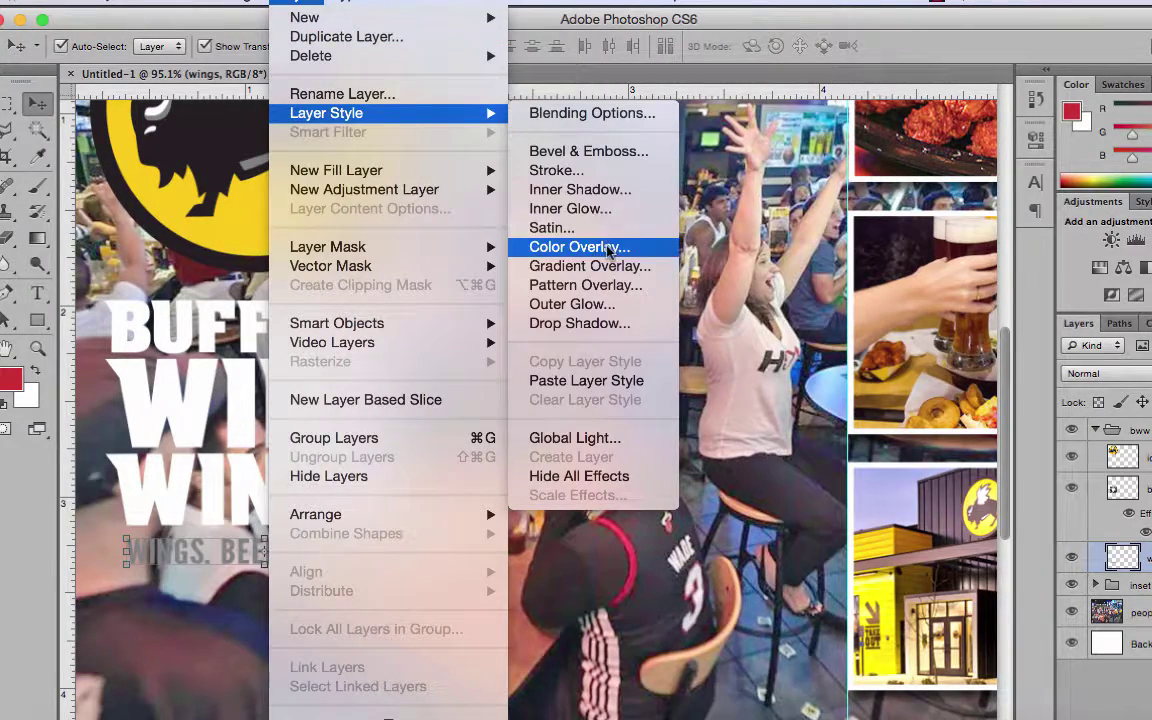
{"action": "left_click", "coordinate": [560, 248]}
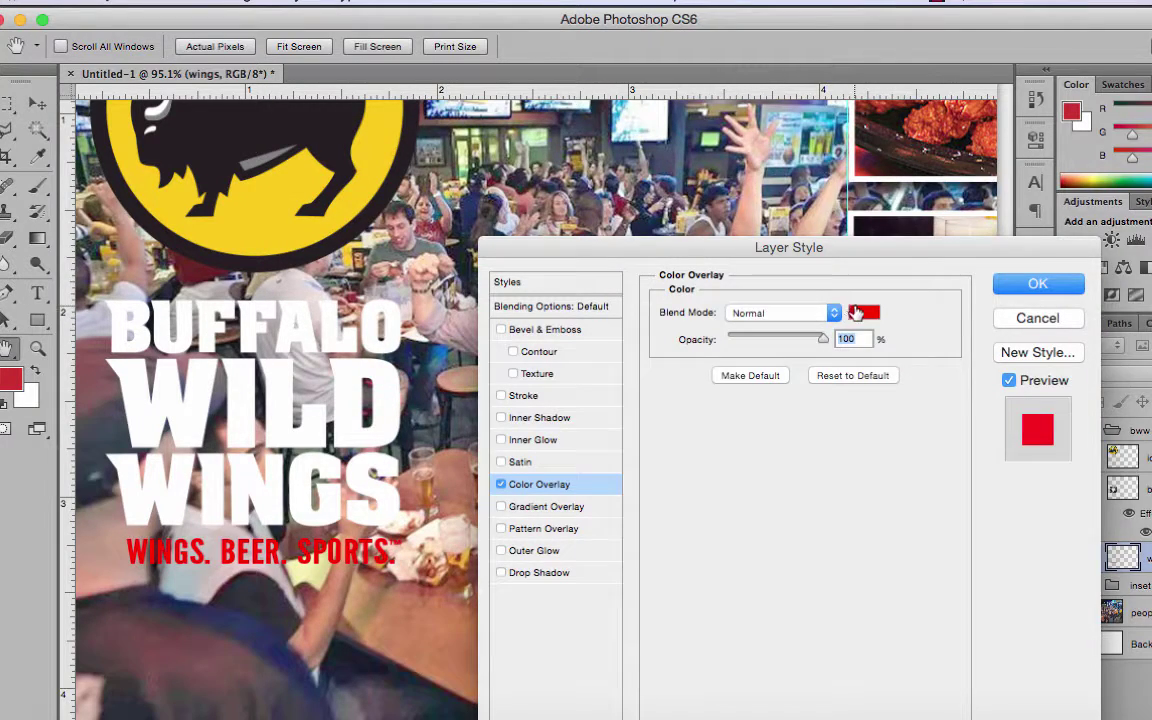
{"action": "left_click", "coordinate": [862, 313]}
{"action": "left_click", "coordinate": [722, 462]}
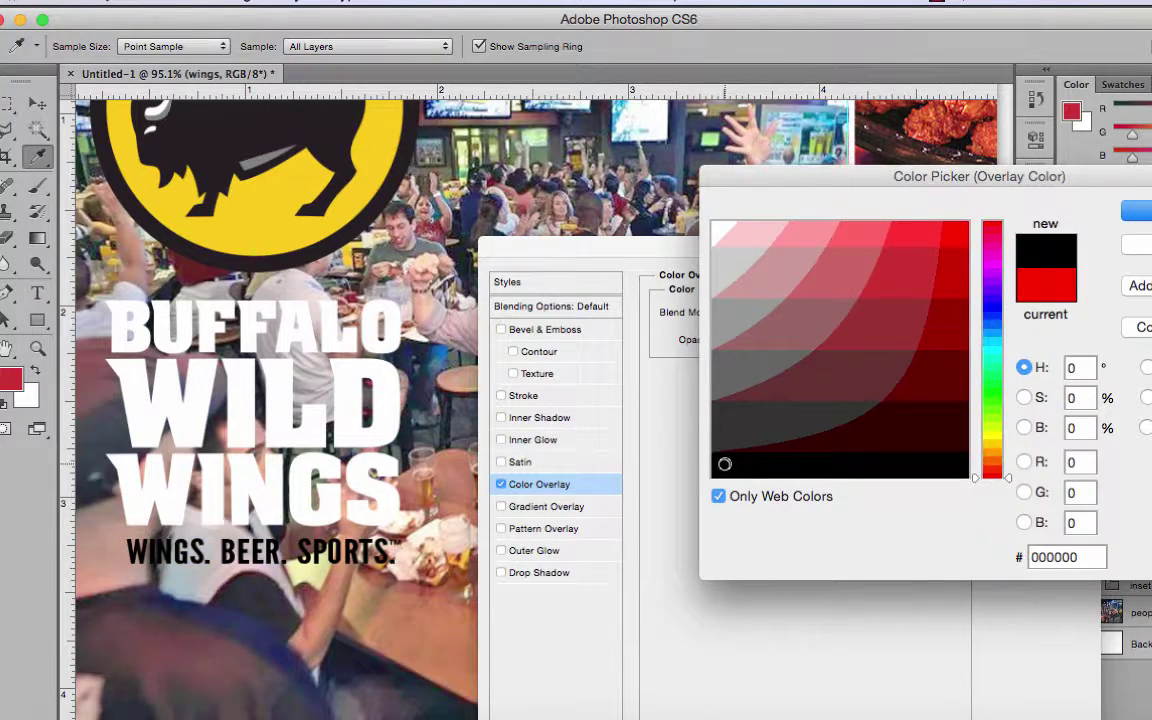
{"action": "key", "text": "Return"}
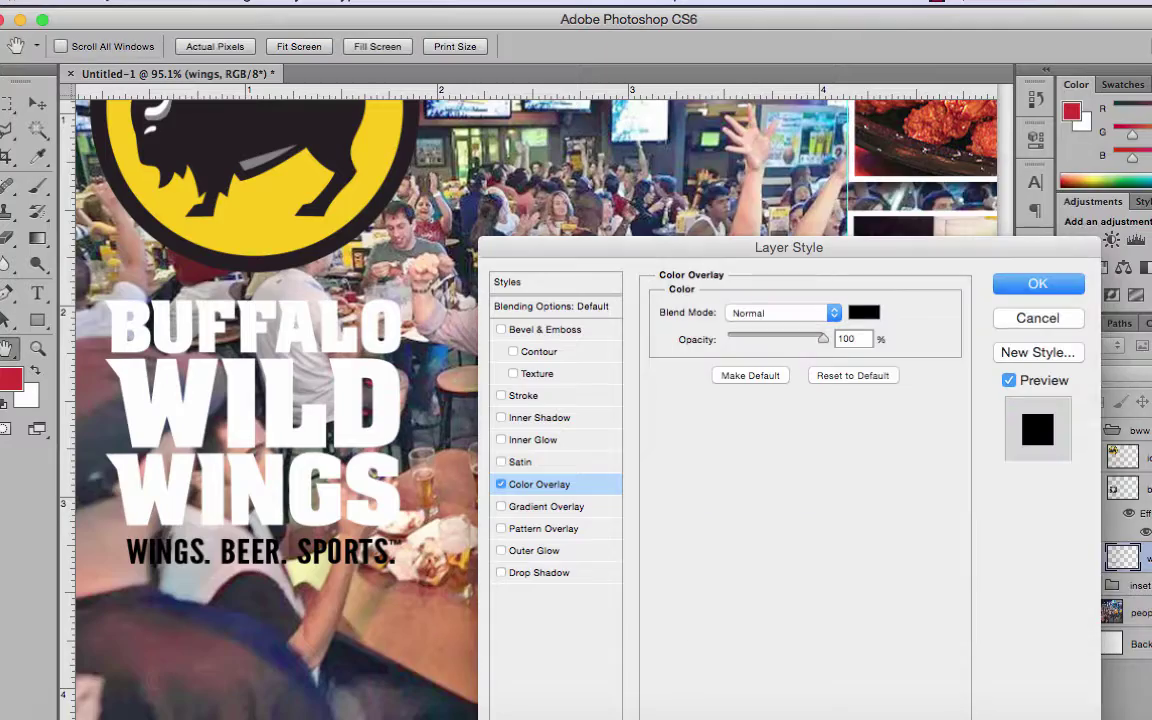
Add a white Outer Glow to the tagline with a size of 24 px and a slightly increased spread.
{"action": "left_click_drag", "start_coordinate": [855, 250], "coordinate": [933, 129]}
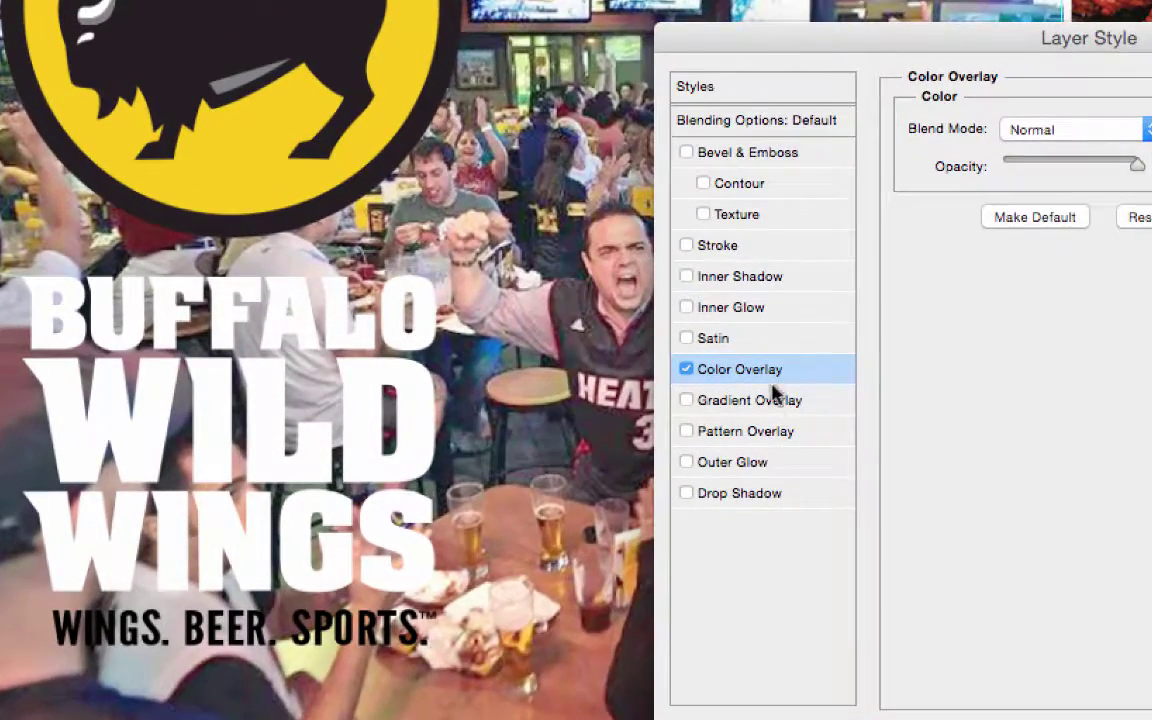
{"action": "left_click", "coordinate": [751, 465]}
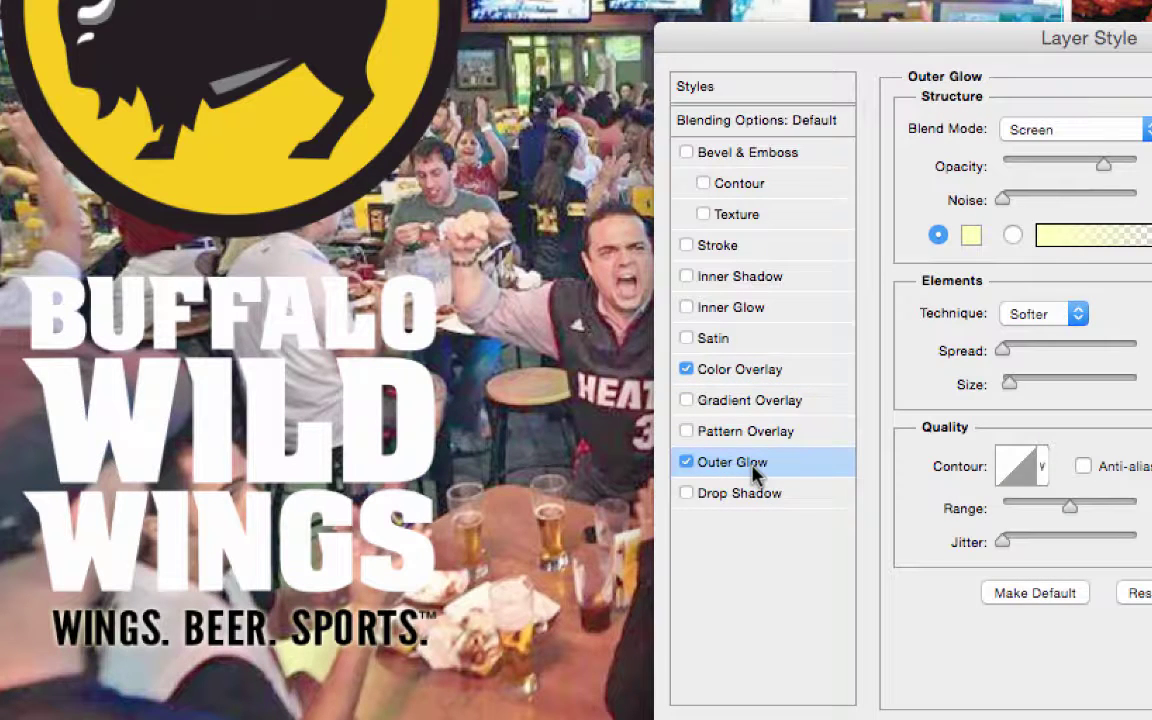
{"action": "left_click", "coordinate": [973, 236]}
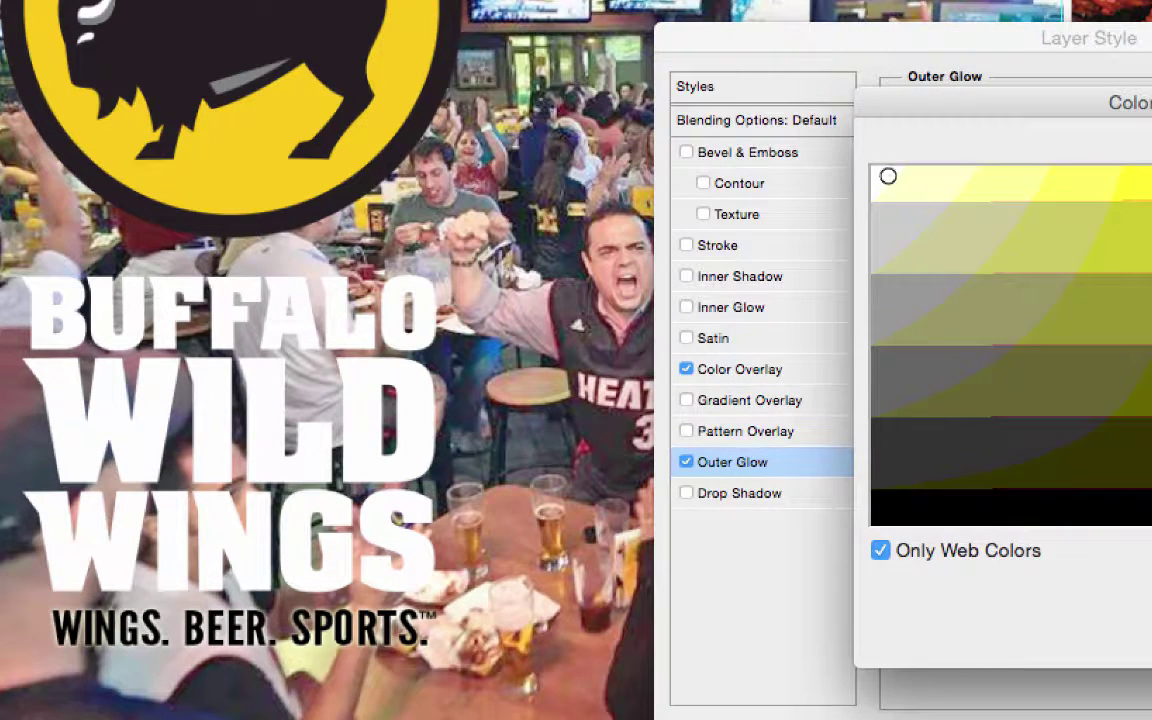
{"action": "key", "text": "Return"}
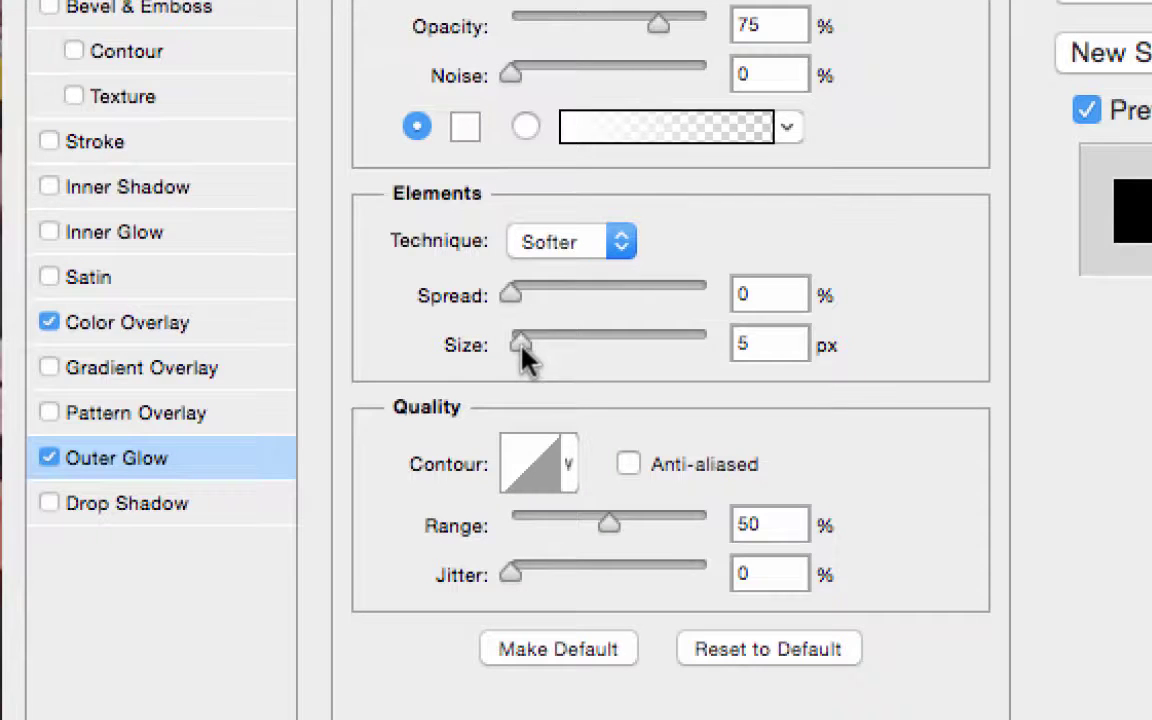
{"action": "left_click_drag", "start_coordinate": [521, 345], "coordinate": [541, 343]}
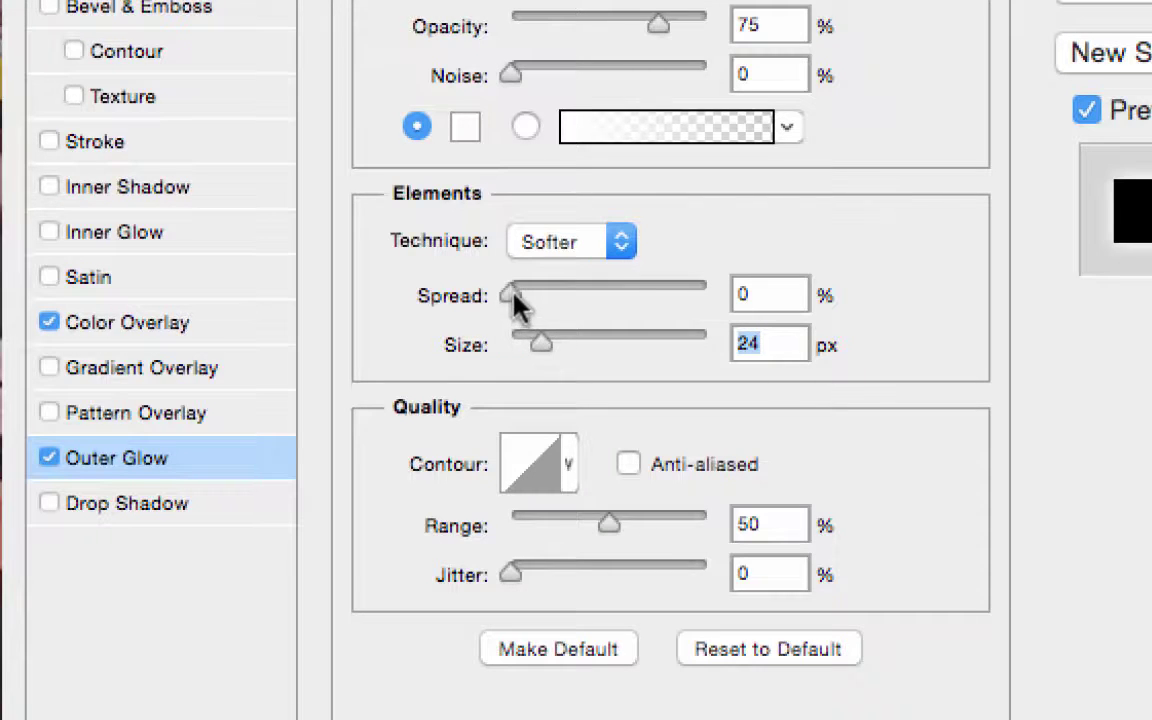
{"action": "left_click_drag", "start_coordinate": [514, 295], "coordinate": [530, 296]}
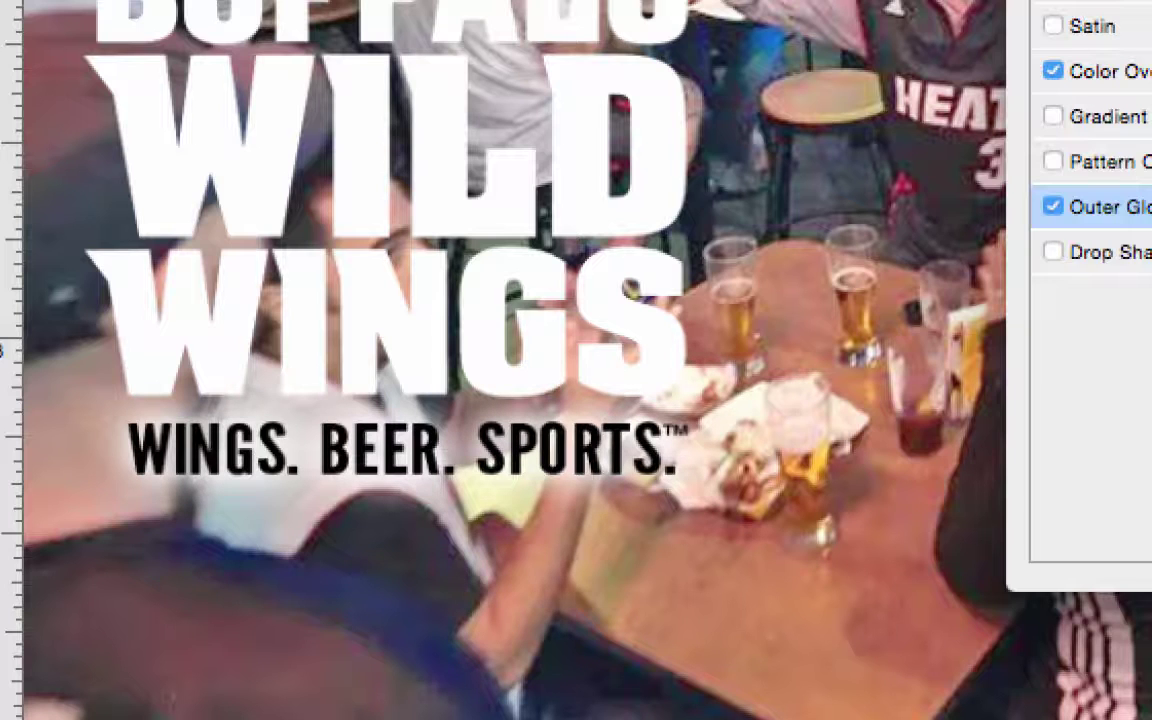
{"action": "key", "text": "Return"}
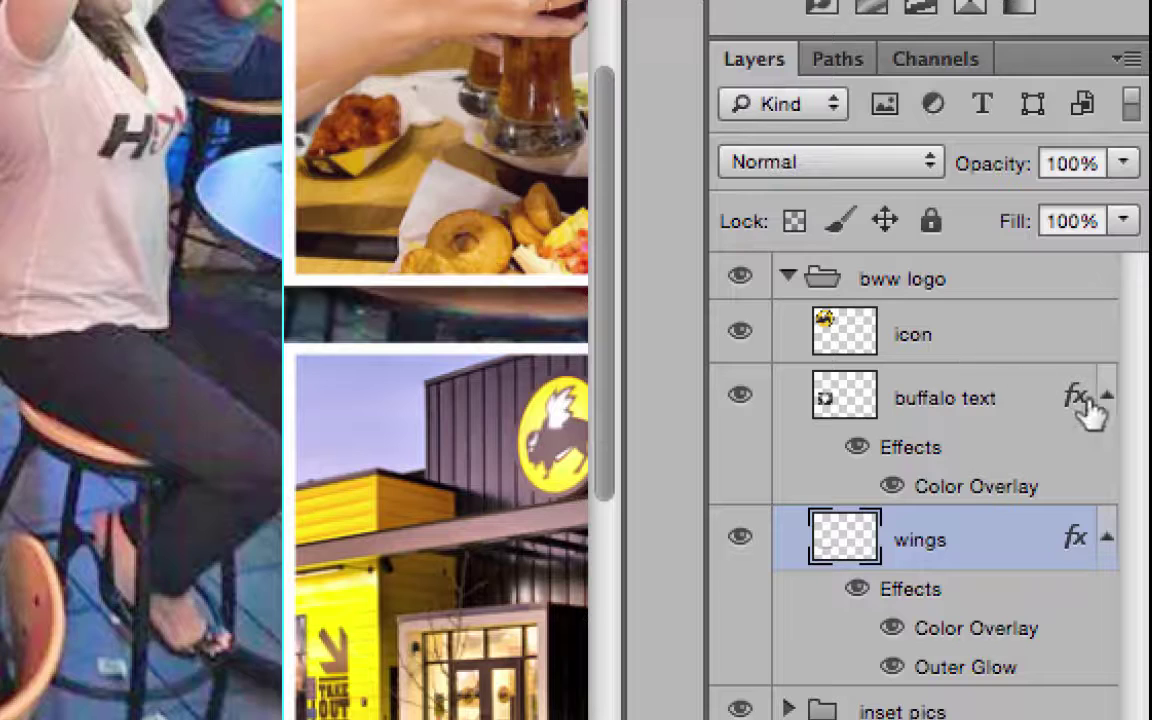
Add a subtle Multiply Drop Shadow at 120 degrees to the buffalo text layer, with reduced opacity and a small distance and size.
{"action": "left_click", "coordinate": [976, 398]}
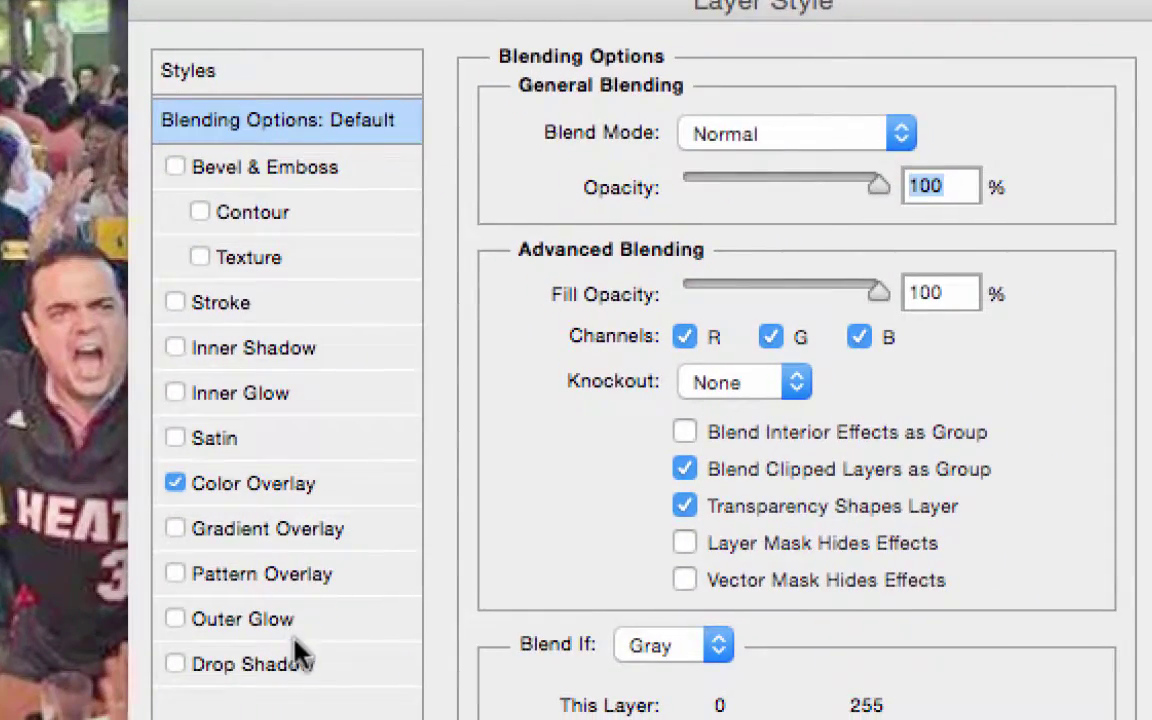
{"action": "left_click", "coordinate": [298, 672]}
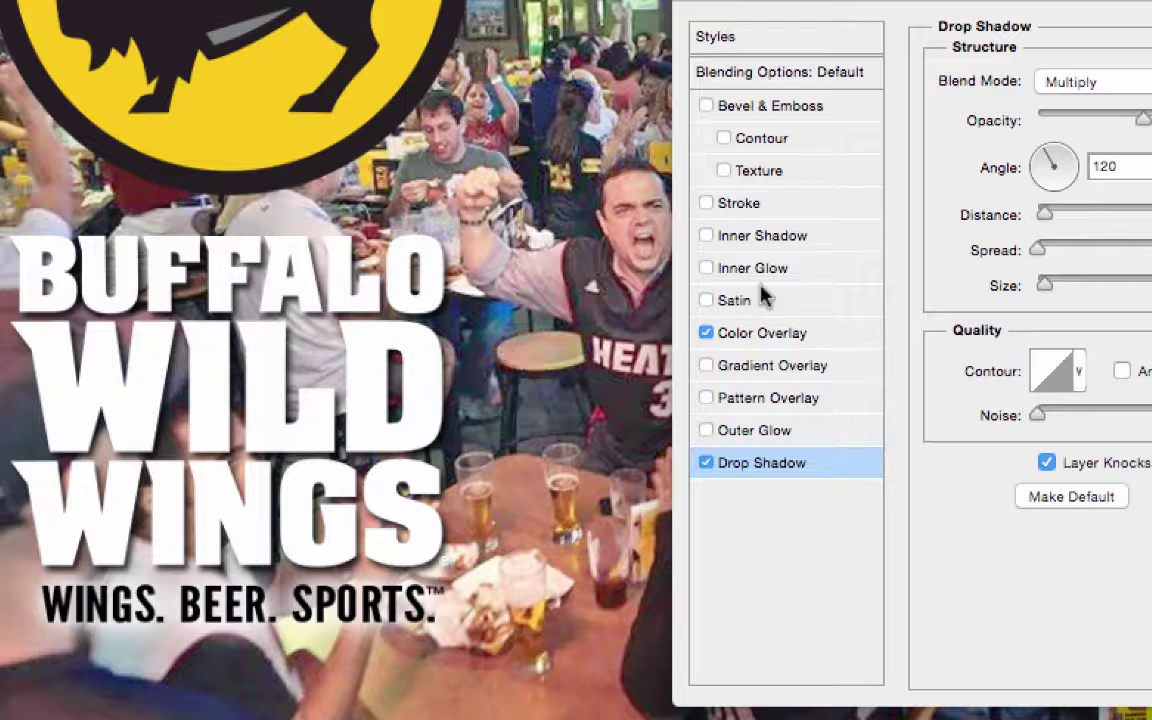
{"action": "left_click_drag", "start_coordinate": [1044, 214], "coordinate": [1053, 216]}
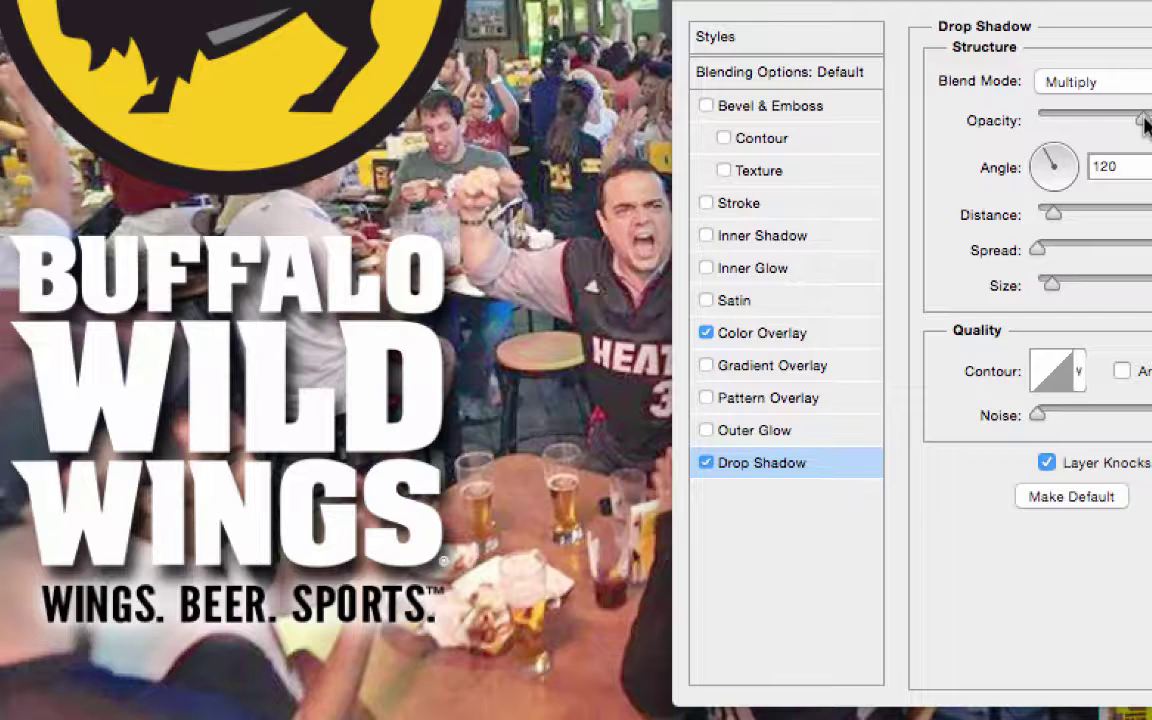
{"action": "left_click_drag", "start_coordinate": [1146, 121], "coordinate": [1104, 121]}
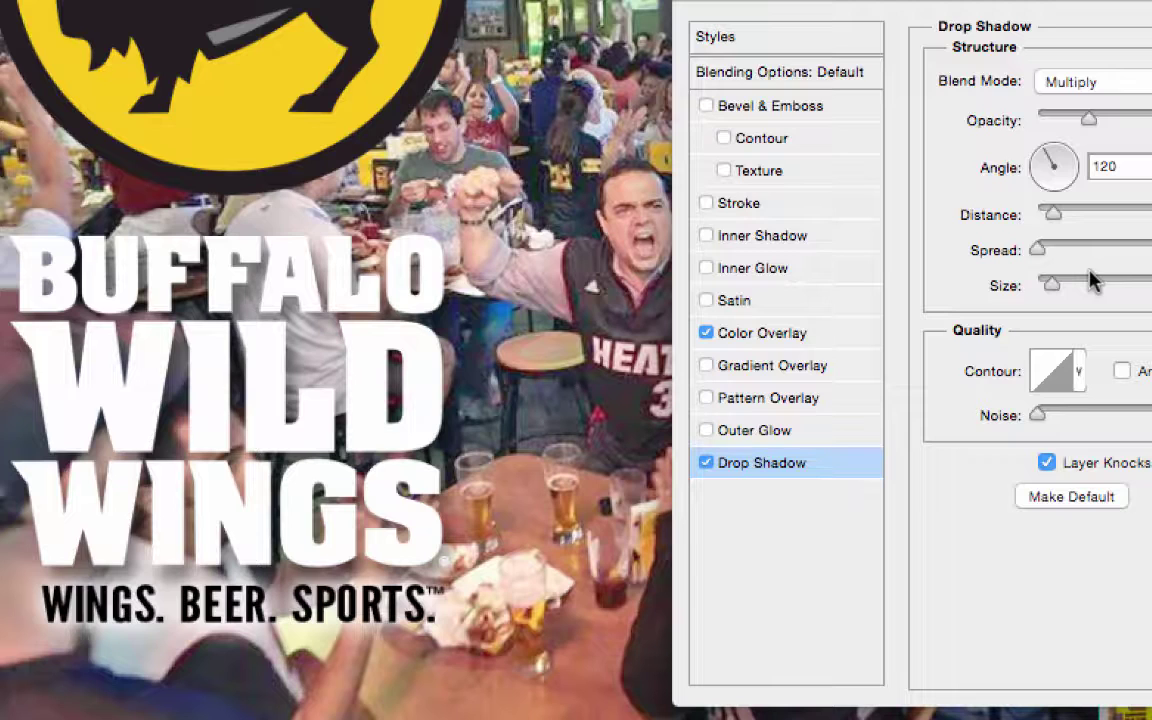
{"action": "left_click_drag", "start_coordinate": [1089, 120], "coordinate": [1075, 120]}
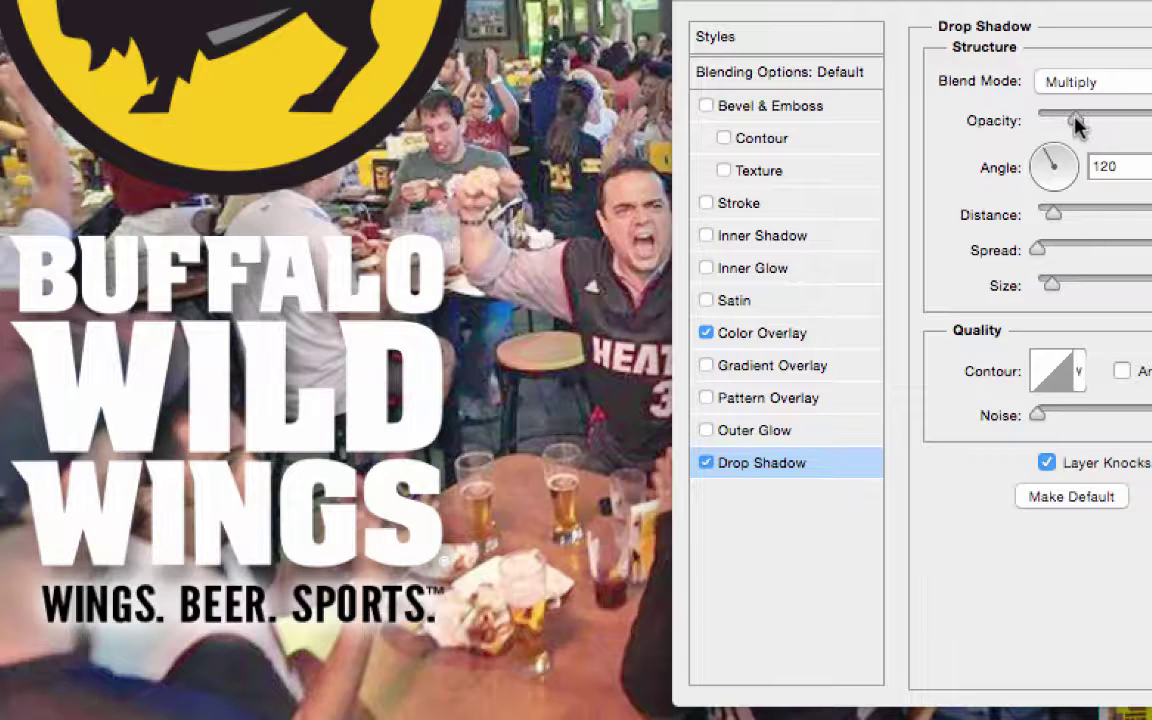
{"action": "left_click_drag", "start_coordinate": [1053, 212], "coordinate": [1050, 212]}
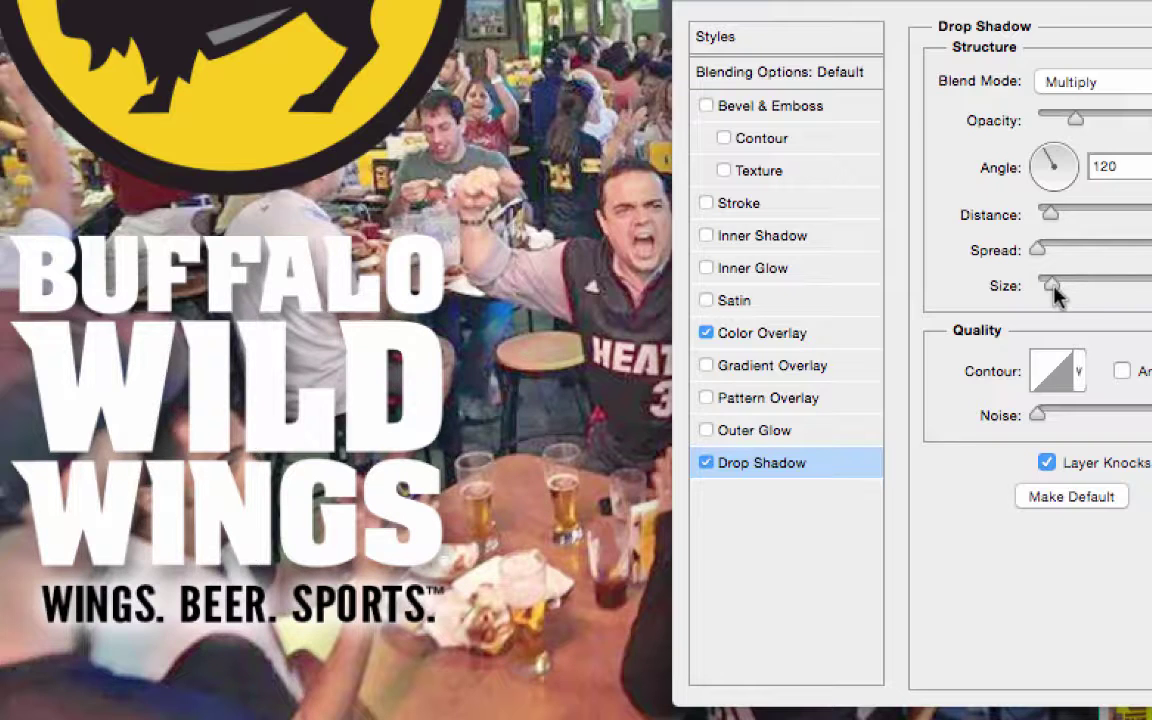
{"action": "left_click_drag", "start_coordinate": [1051, 287], "coordinate": [1047, 287]}
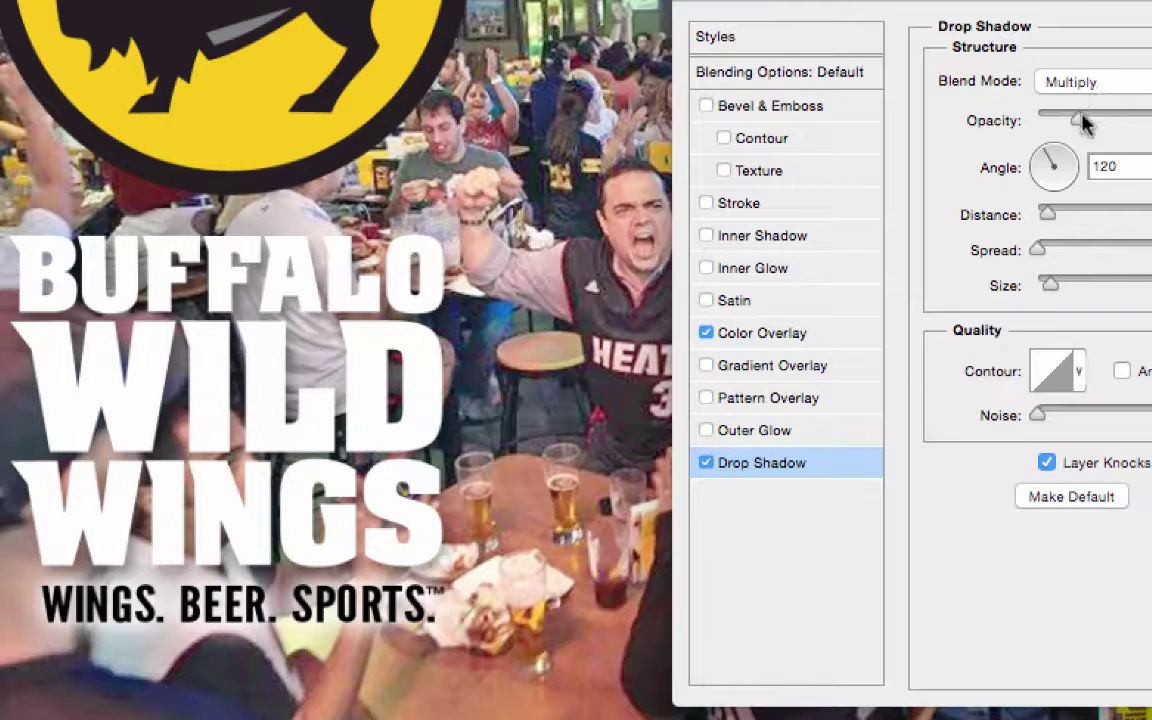
{"action": "left_click_drag", "start_coordinate": [1083, 114], "coordinate": [1087, 118]}
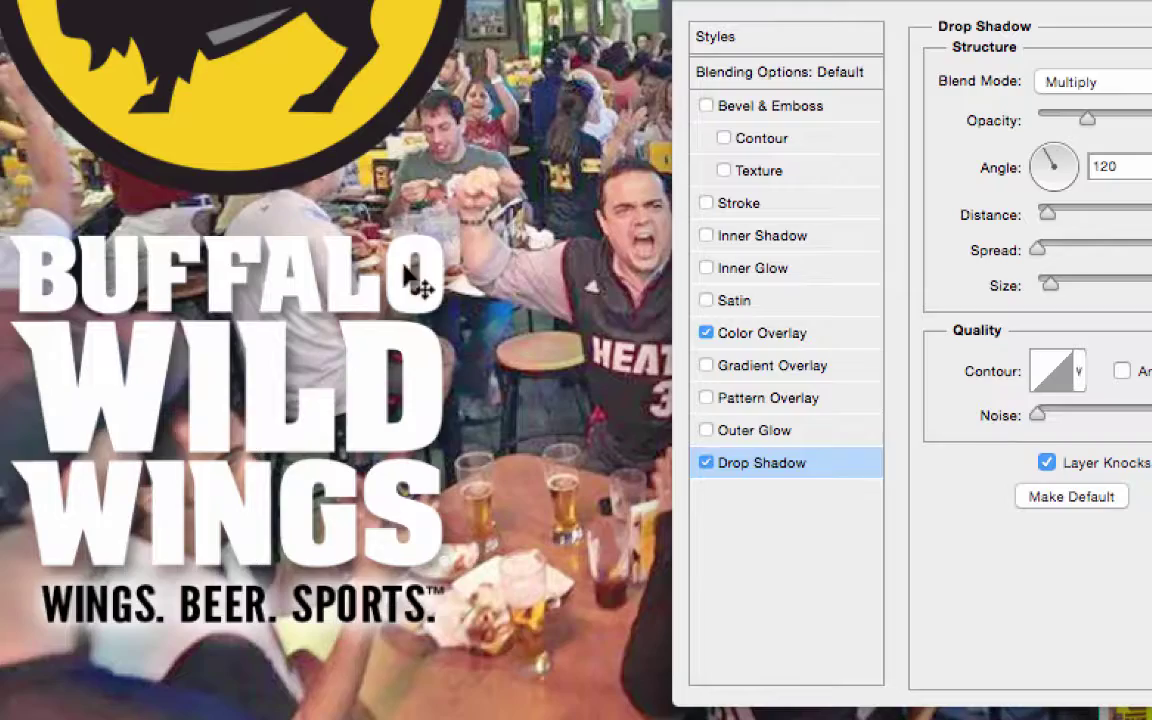
{"action": "key", "text": "Return"}
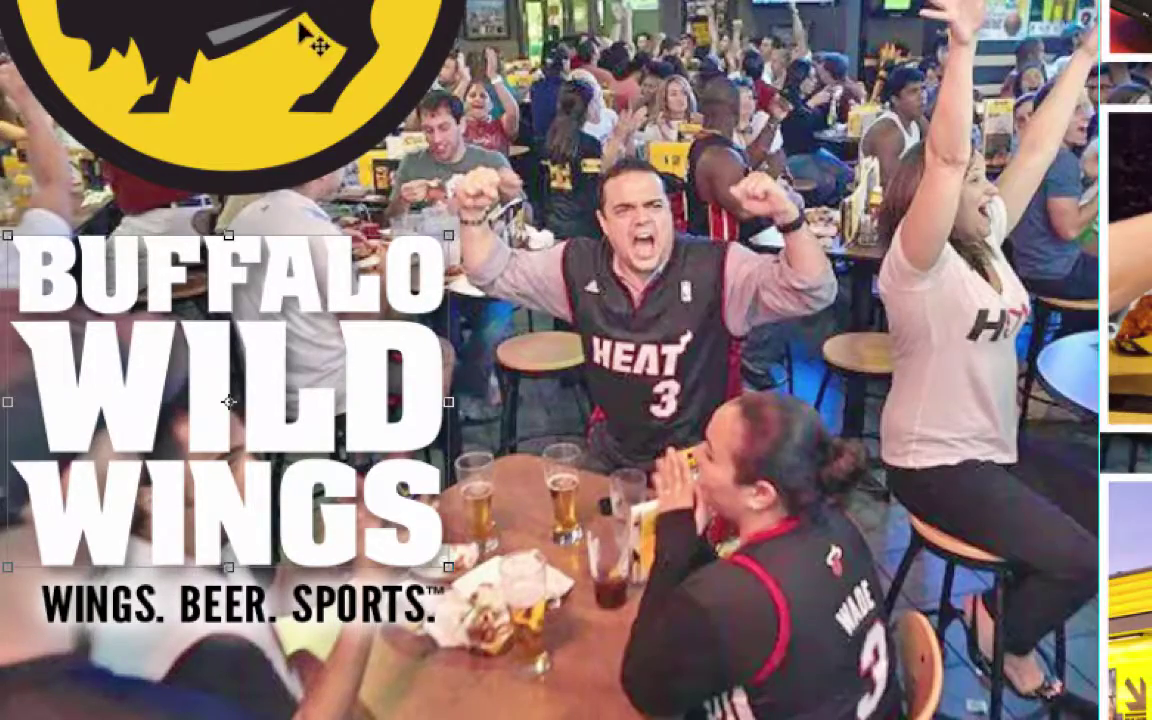
Add an Outer Glow layer style to the round buffalo icon and set the glow colour to white.
{"action": "scroll", "coordinate": [224, 136], "scroll_direction": "up", "scroll_amount": 3}
{"action": "scroll", "coordinate": [224, 146], "scroll_direction": "down", "scroll_amount": 5}
{"action": "scroll", "coordinate": [222, 144], "scroll_direction": "up", "scroll_amount": 5}
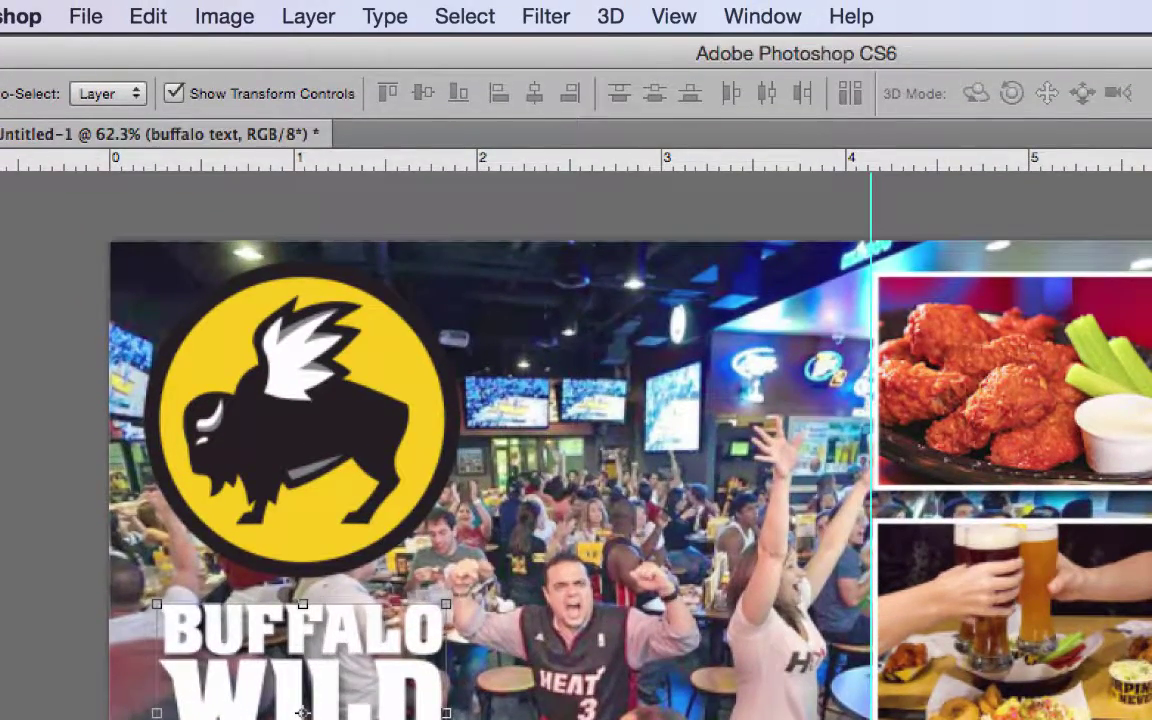
{"action": "left_click", "coordinate": [300, 430]}
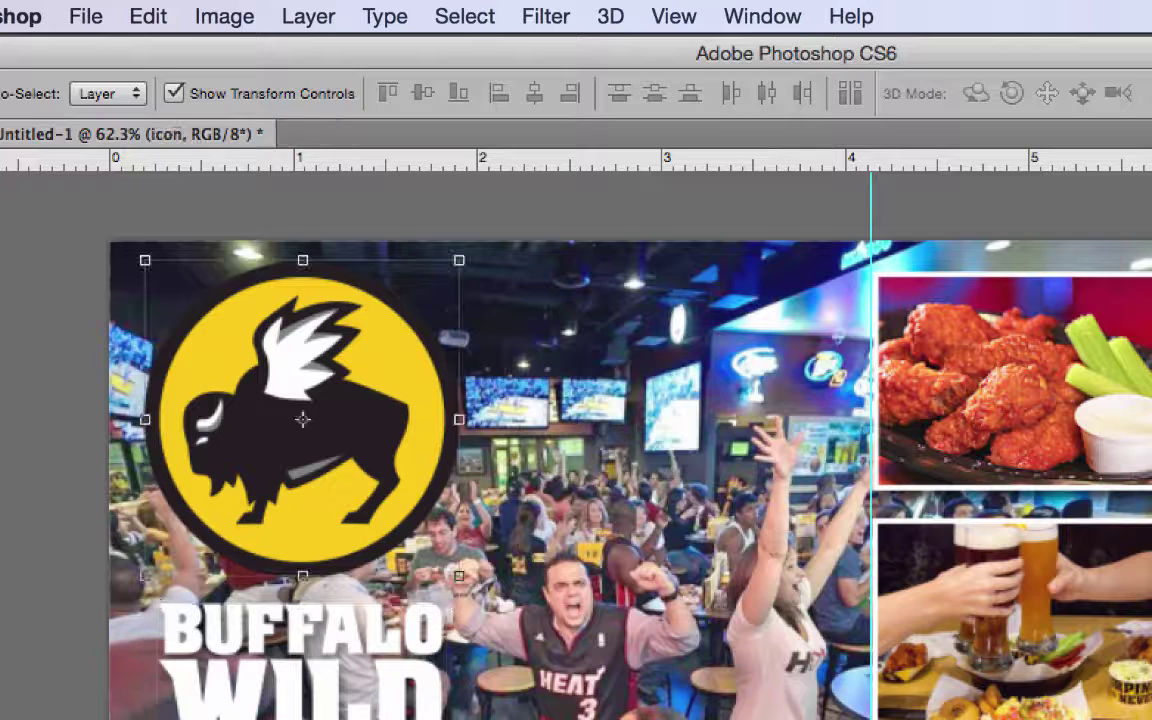
{"action": "left_click", "coordinate": [305, 17]}
{"action": "mouse_move", "coordinate": [350, 195]}
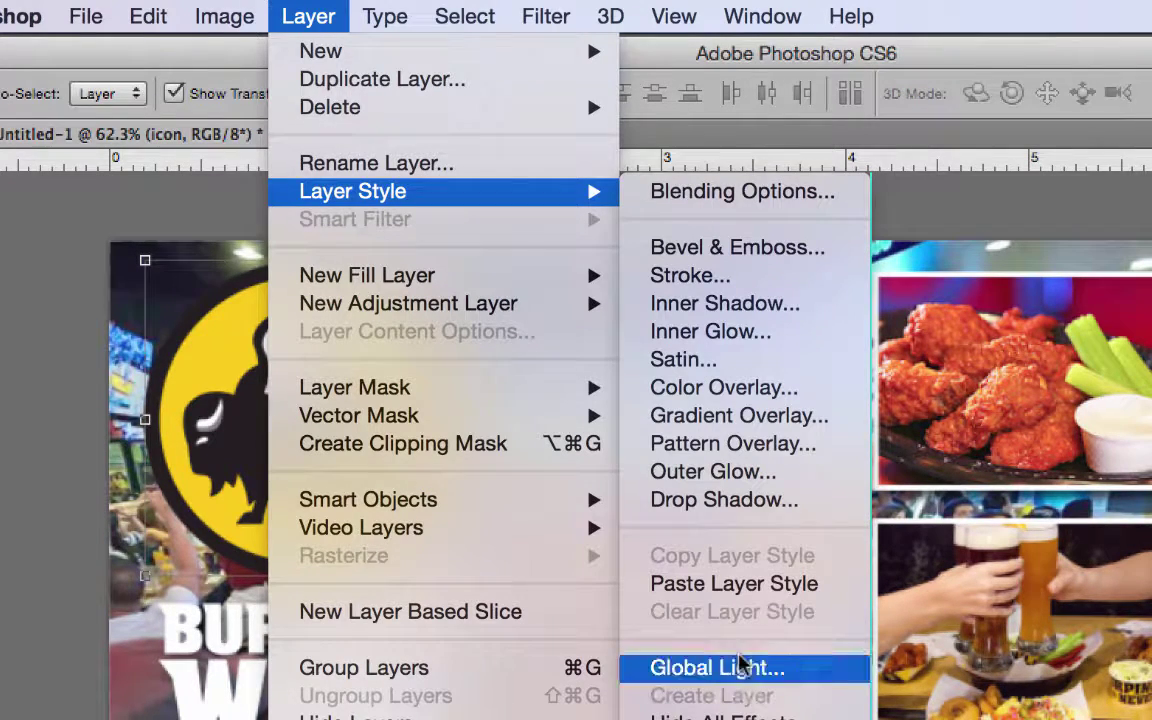
{"action": "left_click", "coordinate": [740, 470]}
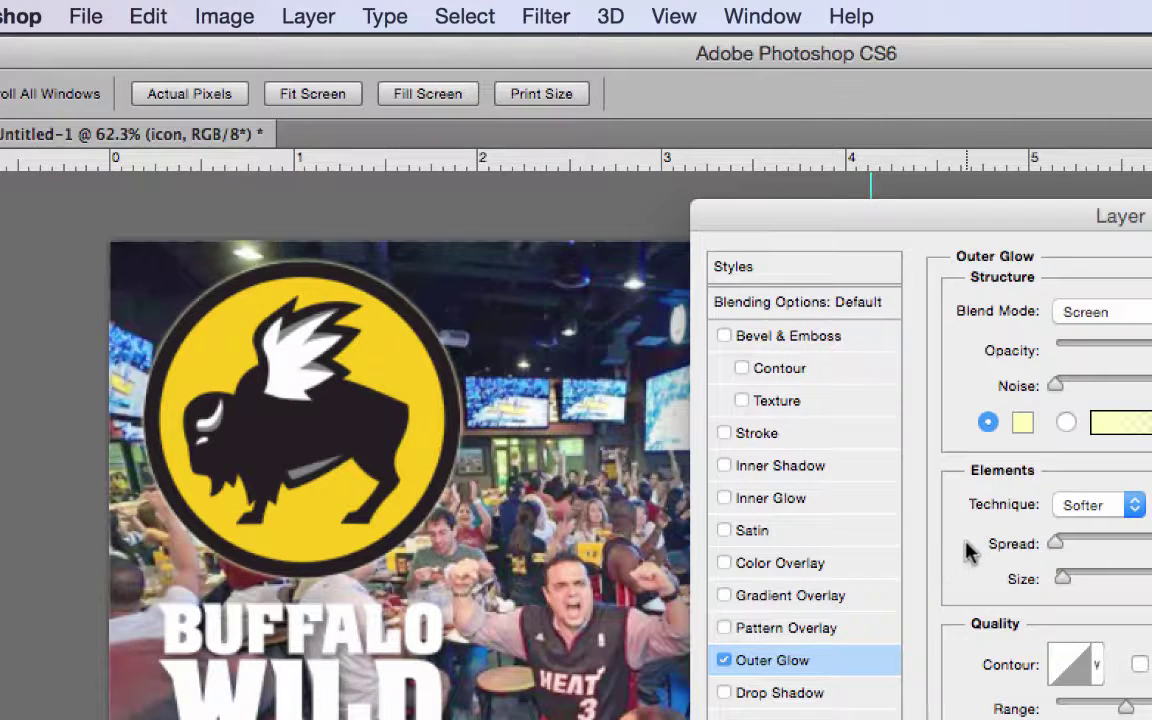
{"action": "left_click", "coordinate": [1022, 422]}
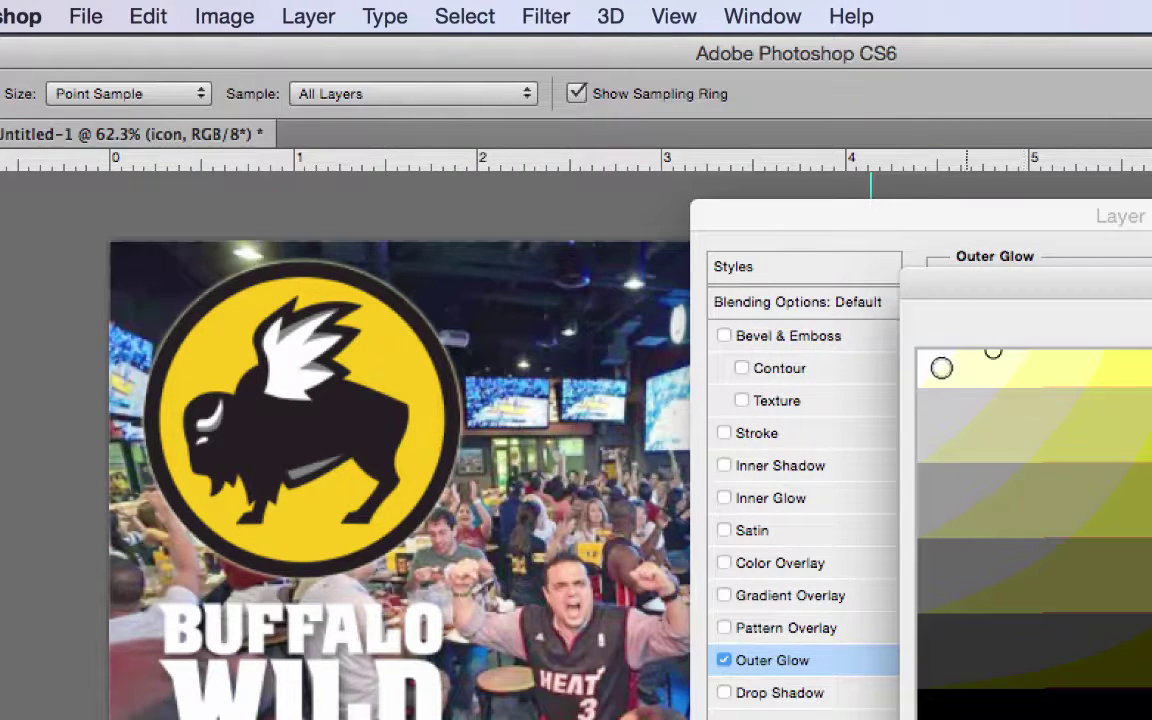
{"action": "key", "text": "Return"}
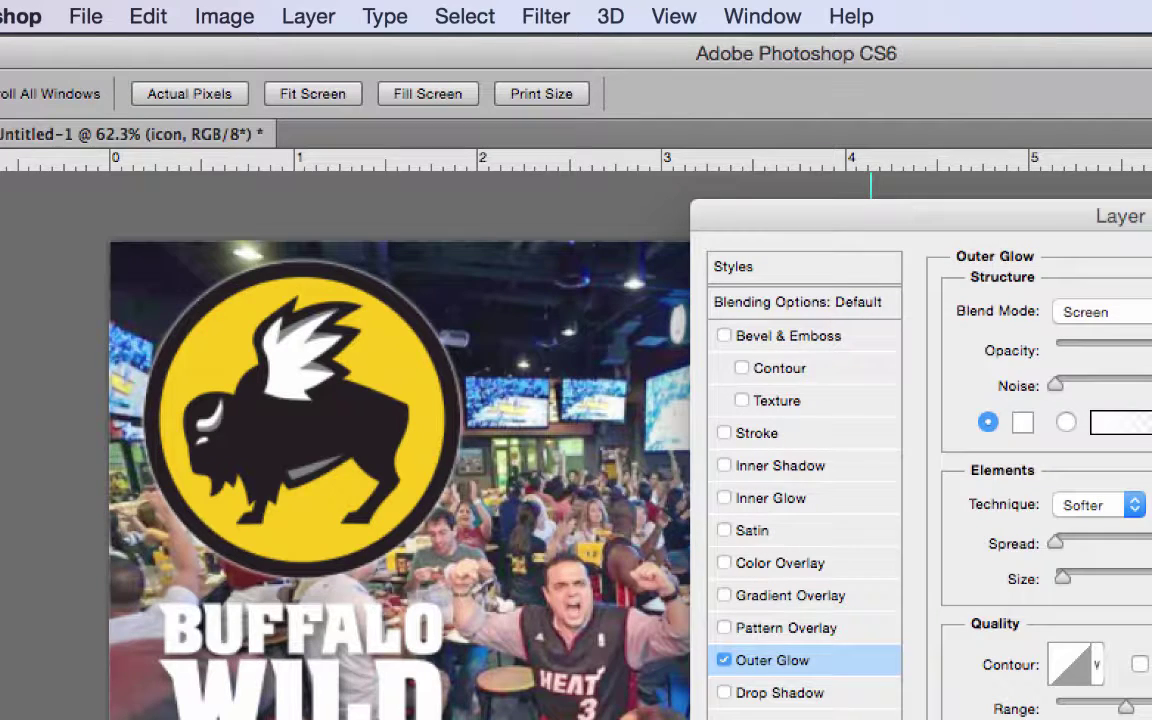
Set the icon's Outer Glow to a size of 57 px and an opacity of 33%.
{"action": "left_click_drag", "start_coordinate": [1062, 585], "coordinate": [1083, 588]}
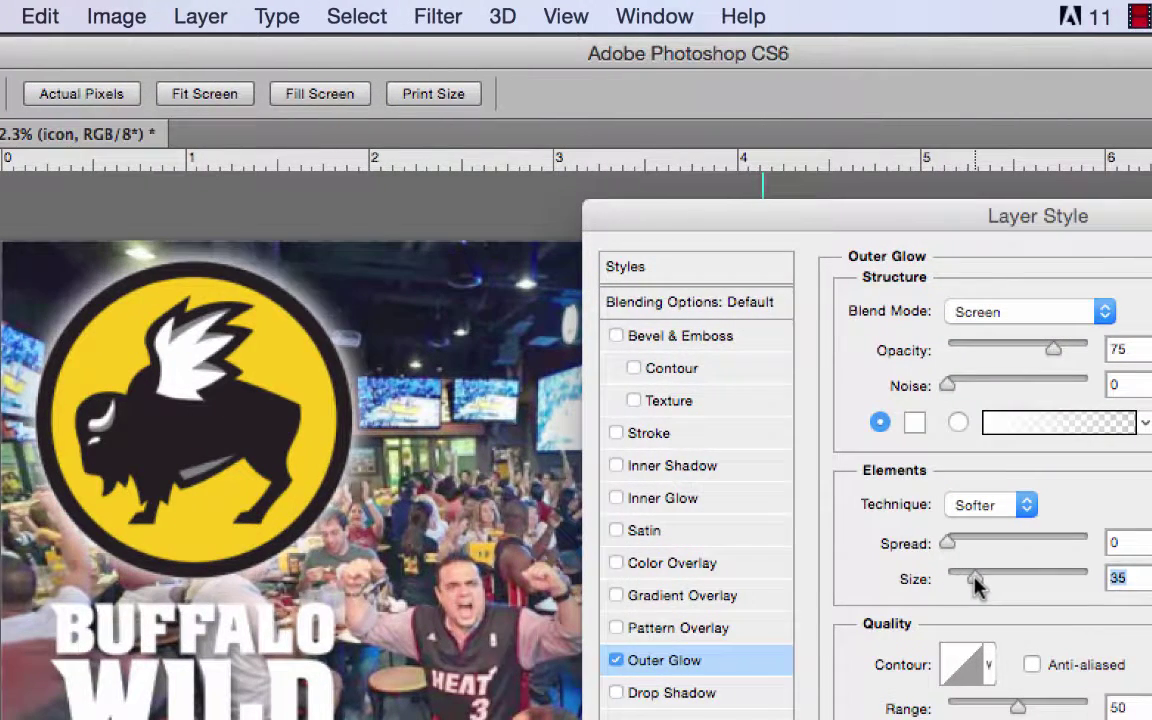
{"action": "left_click_drag", "start_coordinate": [975, 587], "coordinate": [971, 582]}
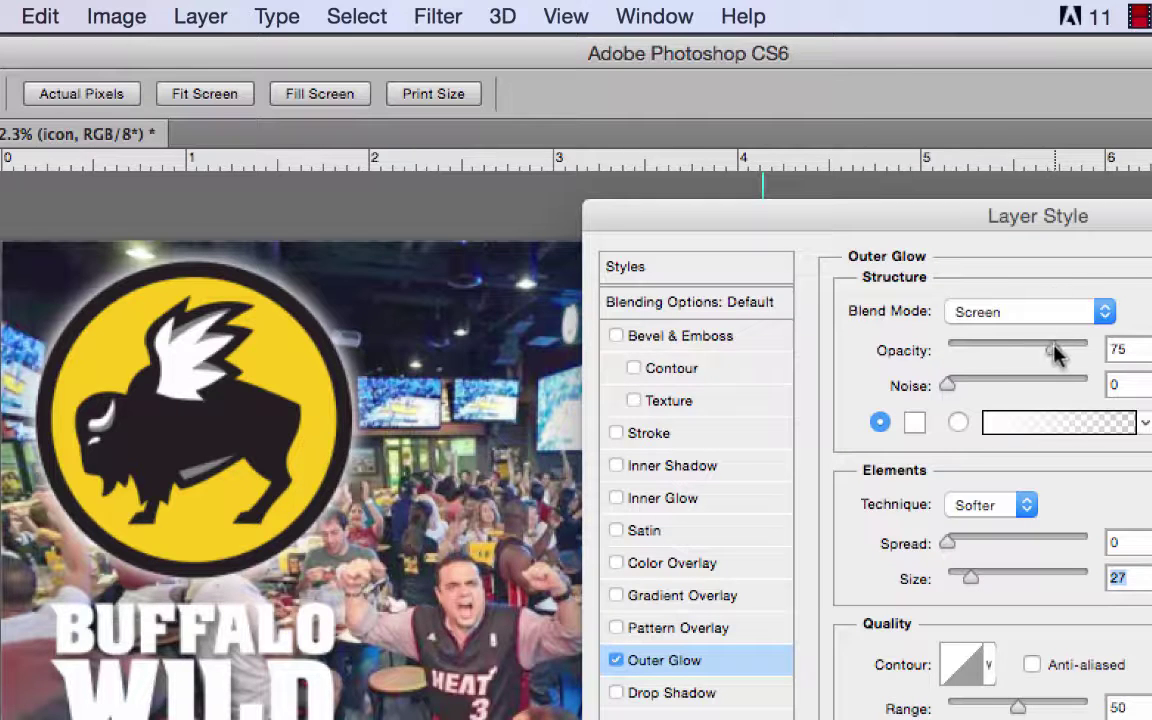
{"action": "left_click_drag", "start_coordinate": [1053, 348], "coordinate": [1006, 352]}
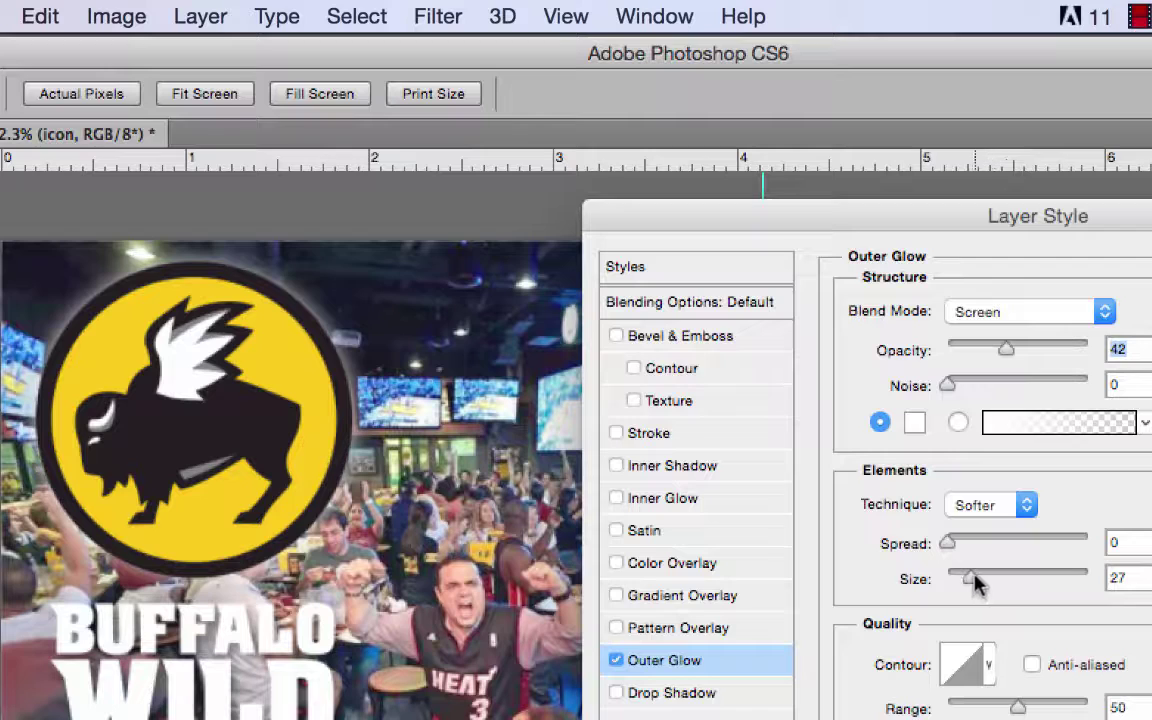
{"action": "left_click_drag", "start_coordinate": [977, 579], "coordinate": [987, 581]}
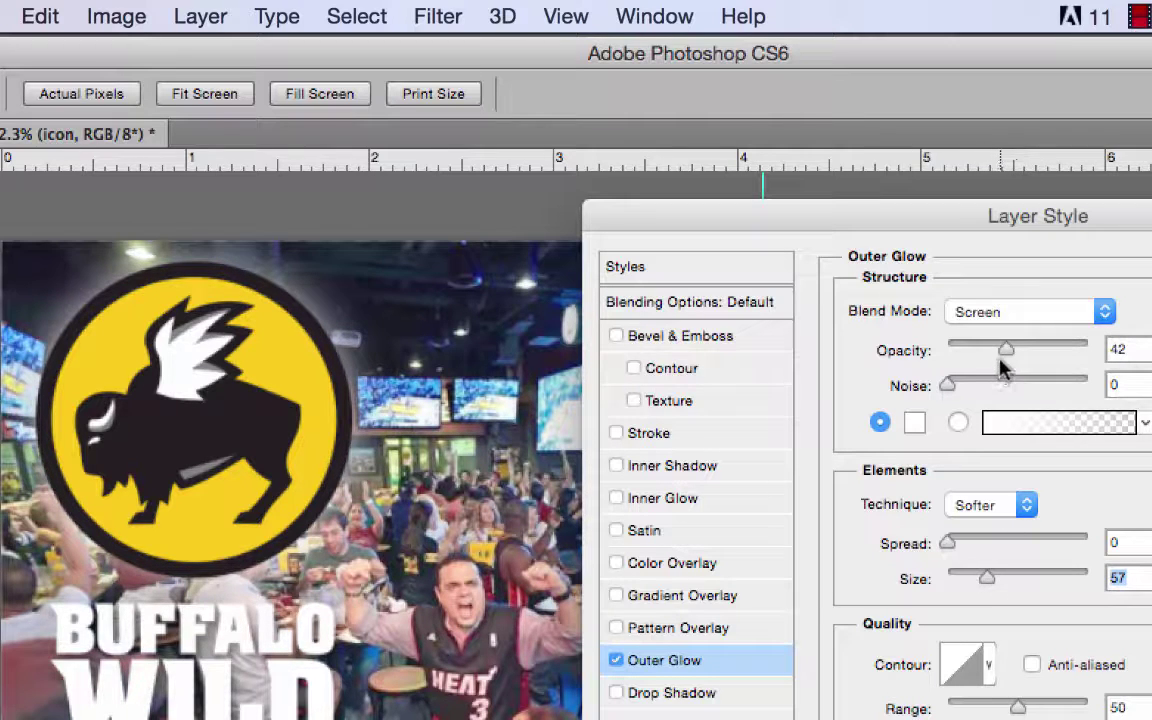
{"action": "left_click_drag", "start_coordinate": [1006, 357], "coordinate": [994, 357]}
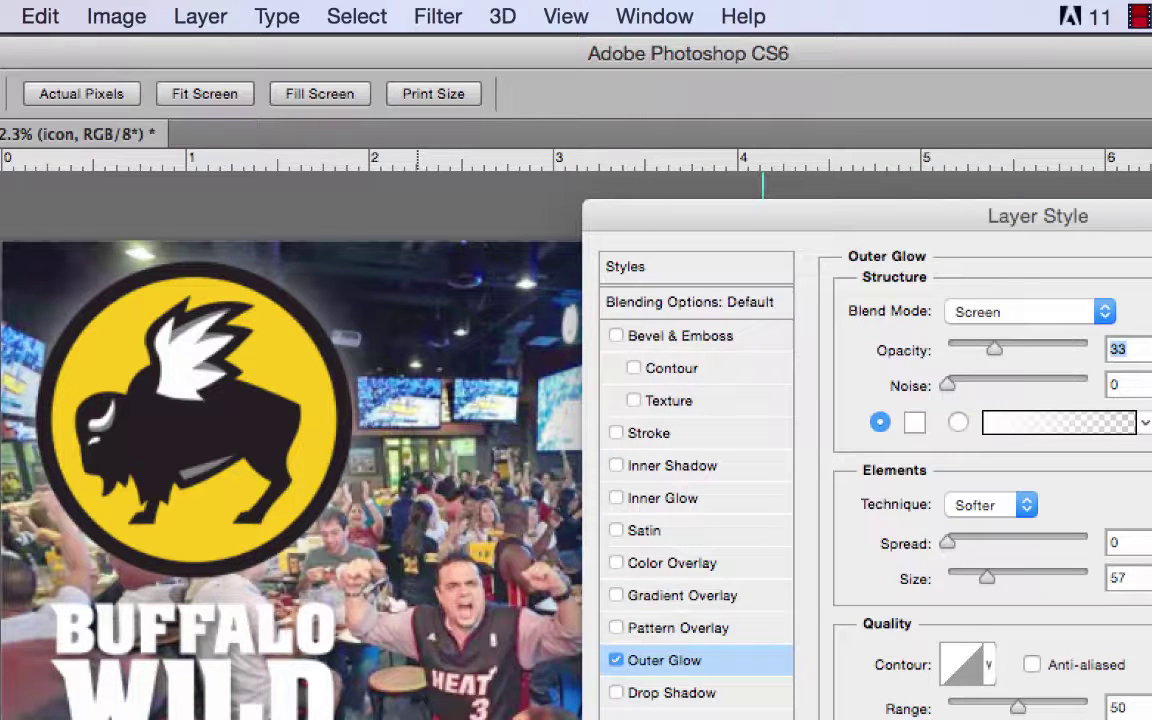
{"action": "key", "text": "Return"}
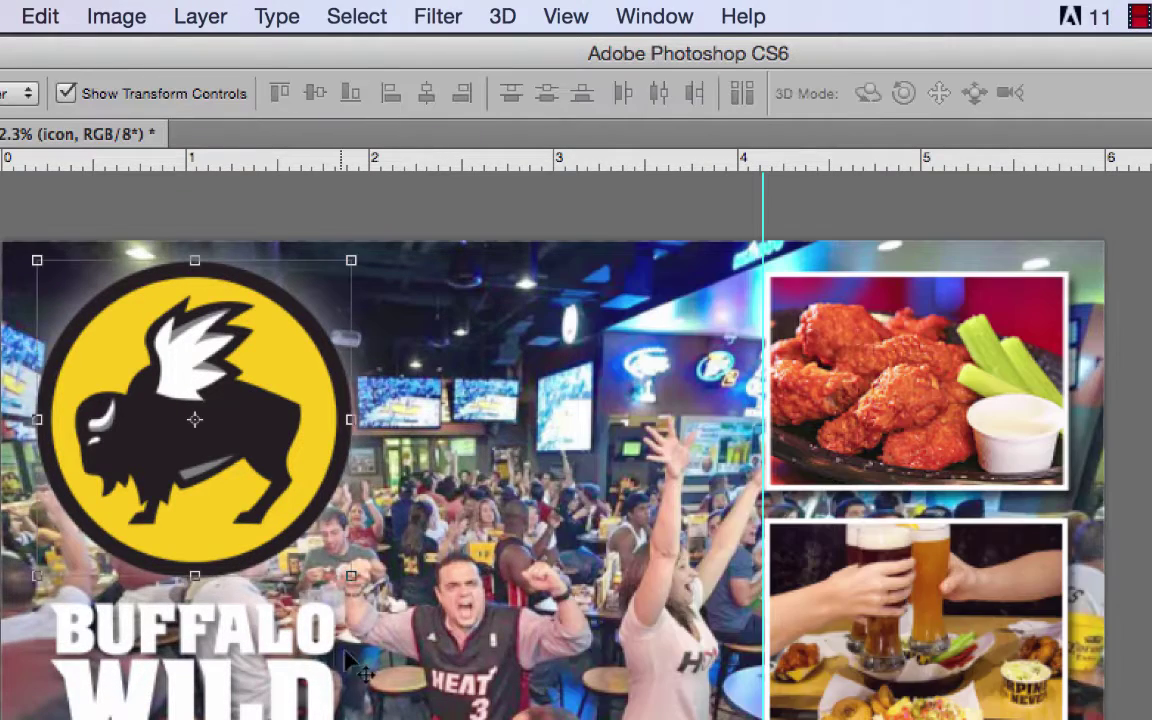
Move the BUFFALO WILD WINGS lettering up slightly, closer to the round icon.
{"action": "left_click", "coordinate": [236, 625]}
{"action": "left_click_drag", "start_coordinate": [236, 624], "coordinate": [236, 620]}
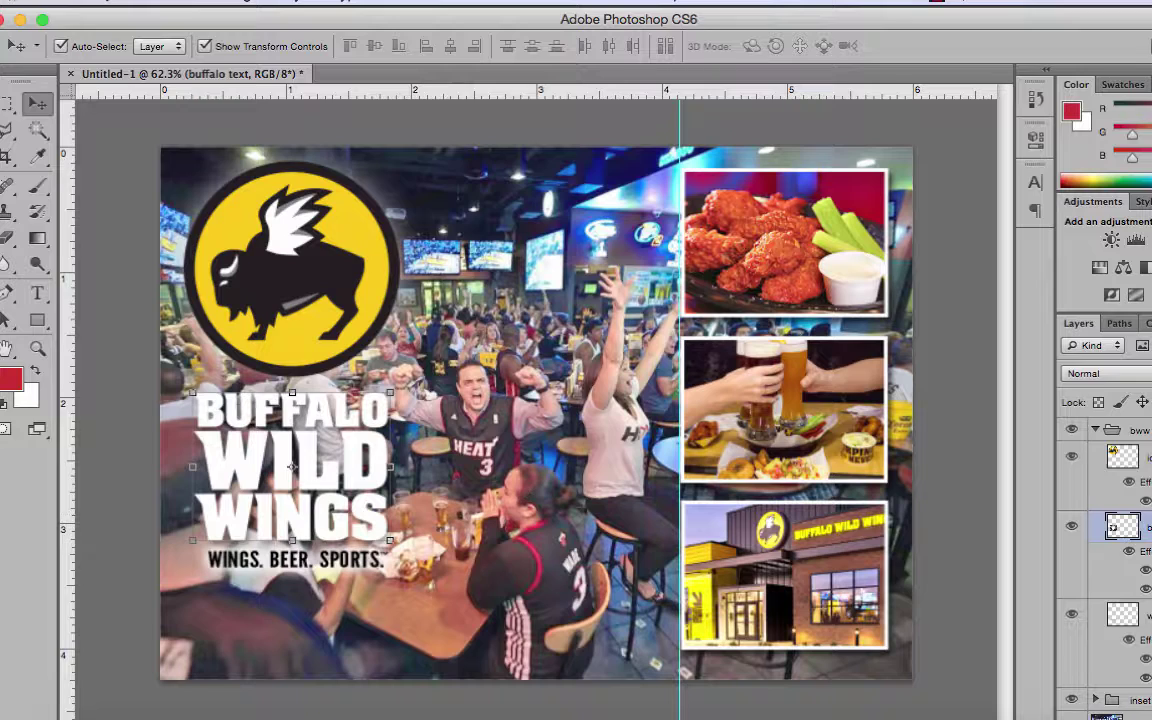
Link the icon, buffalo text and wings layers inside the bww logo group.
{"action": "left_click", "coordinate": [1140, 612], "text": "shift"}
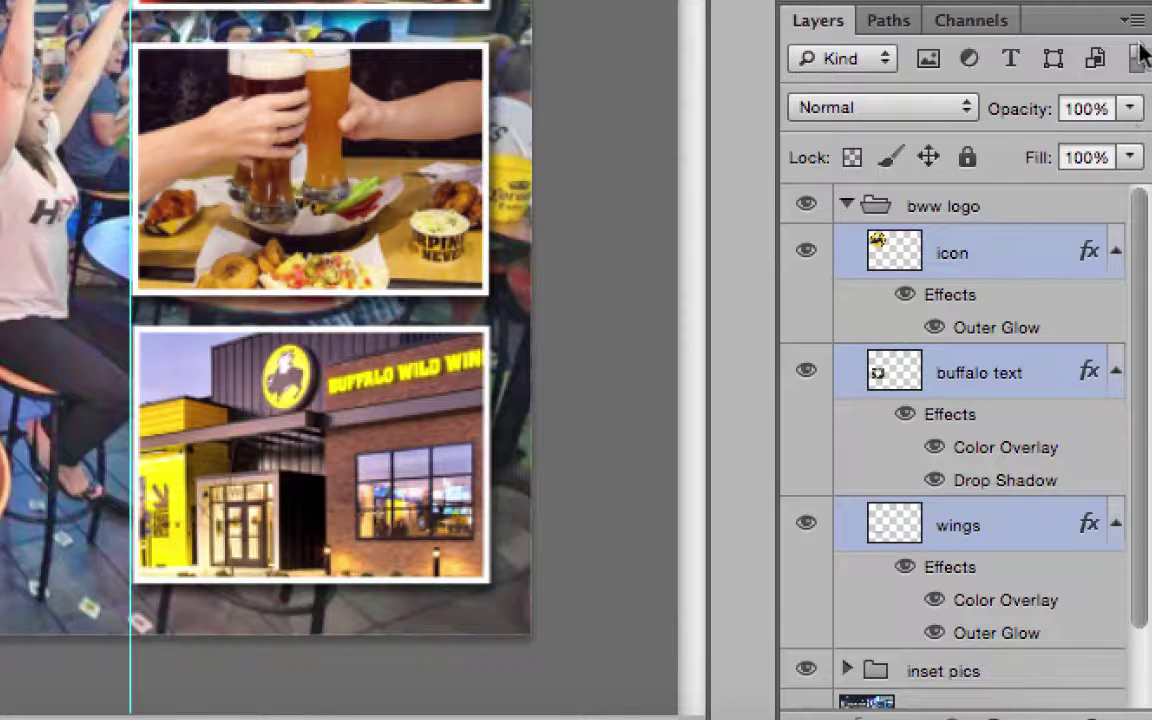
{"action": "left_click", "coordinate": [1133, 20]}
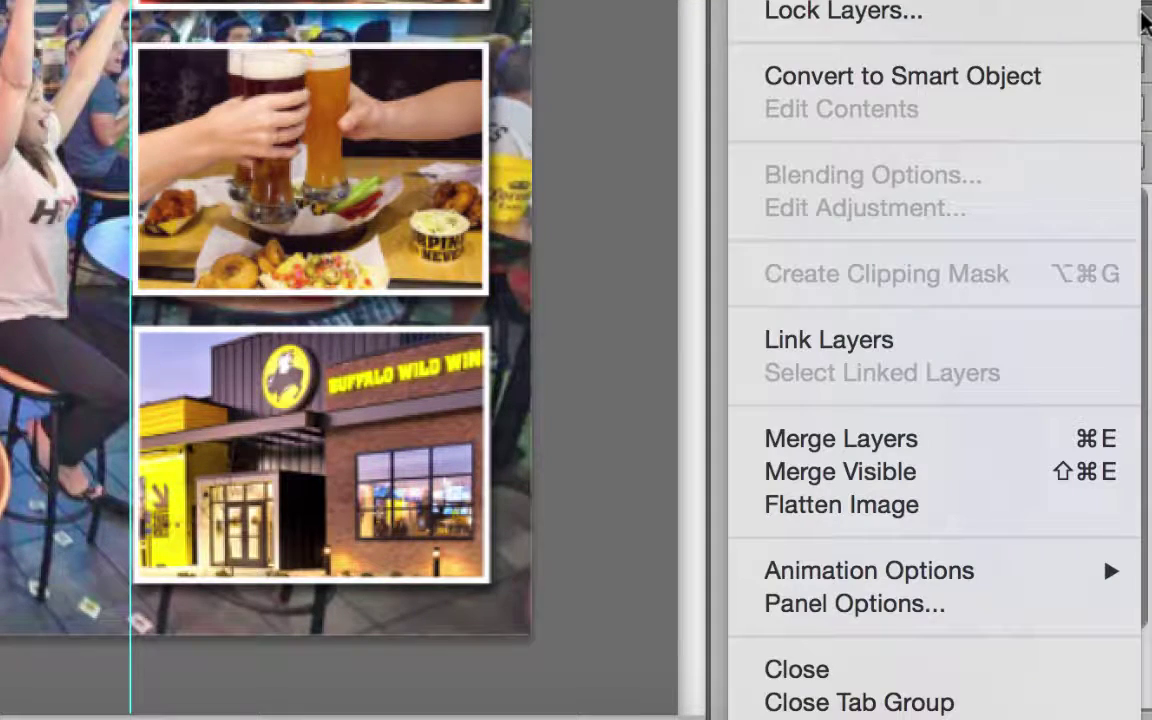
{"action": "left_click", "coordinate": [945, 342]}
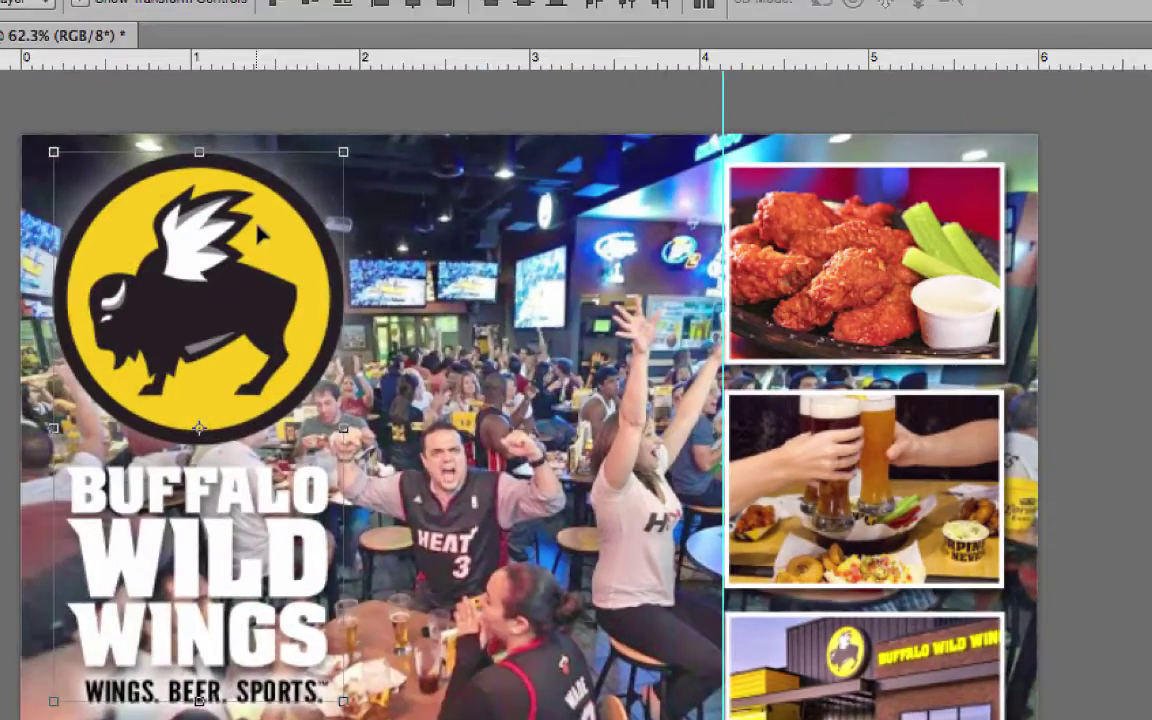
Move the linked logo across the photo as one unit and return it slightly closer to the postcard's left edge.
{"action": "left_click_drag", "start_coordinate": [230, 199], "coordinate": [243, 253]}
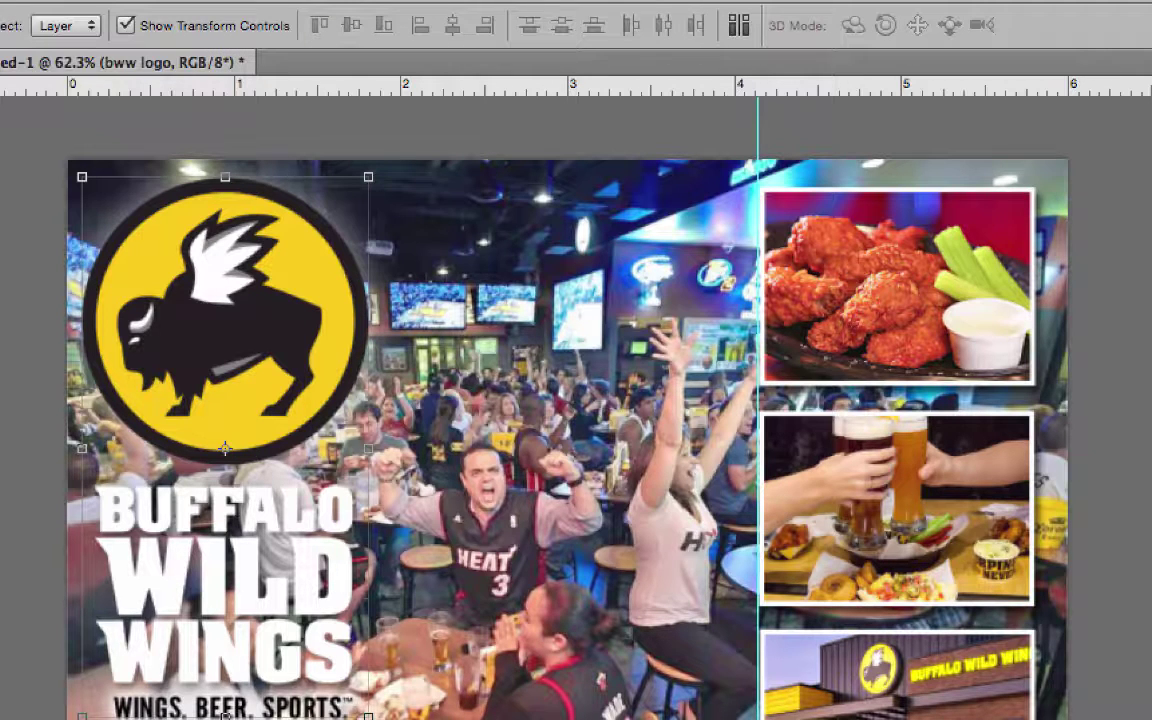
{"action": "left_click", "coordinate": [85, 26]}
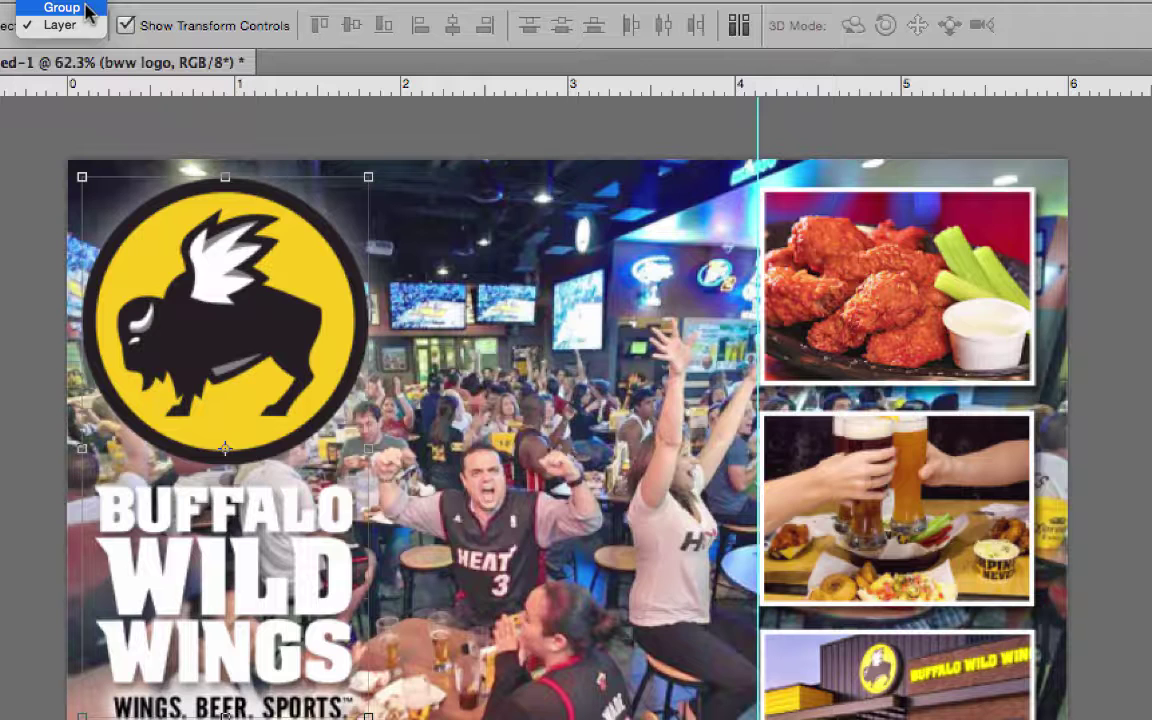
{"action": "left_click", "coordinate": [85, 24]}
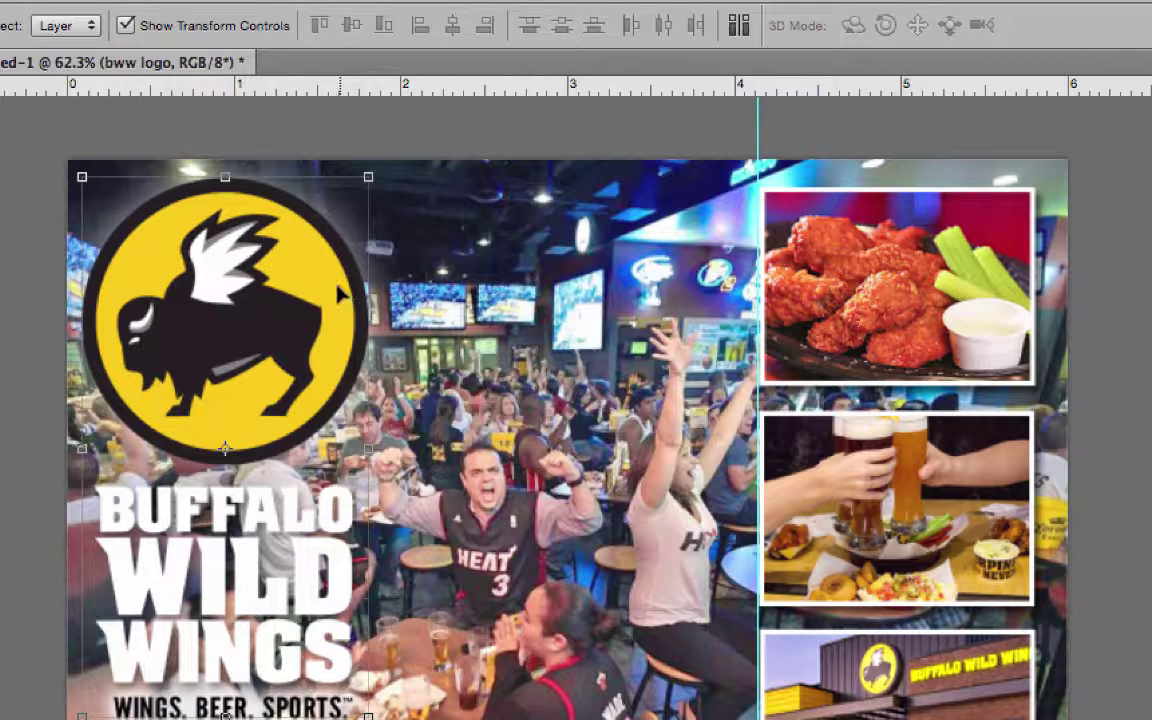
{"action": "left_click_drag", "start_coordinate": [310, 266], "coordinate": [628, 285]}
{"action": "left_click_drag", "start_coordinate": [676, 337], "coordinate": [348, 298]}
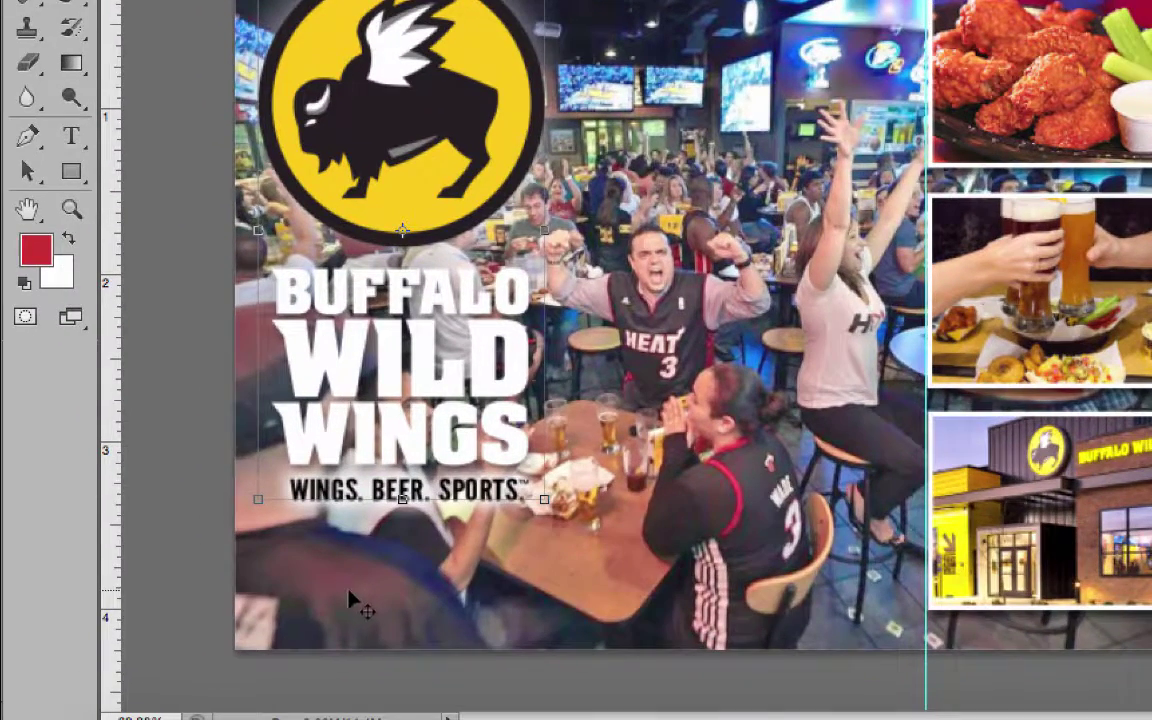
Draw a yellow rectangle about 1227 by 178 px across the bottom of the postcard and remove its stroke.
{"action": "left_click", "coordinate": [71, 171]}
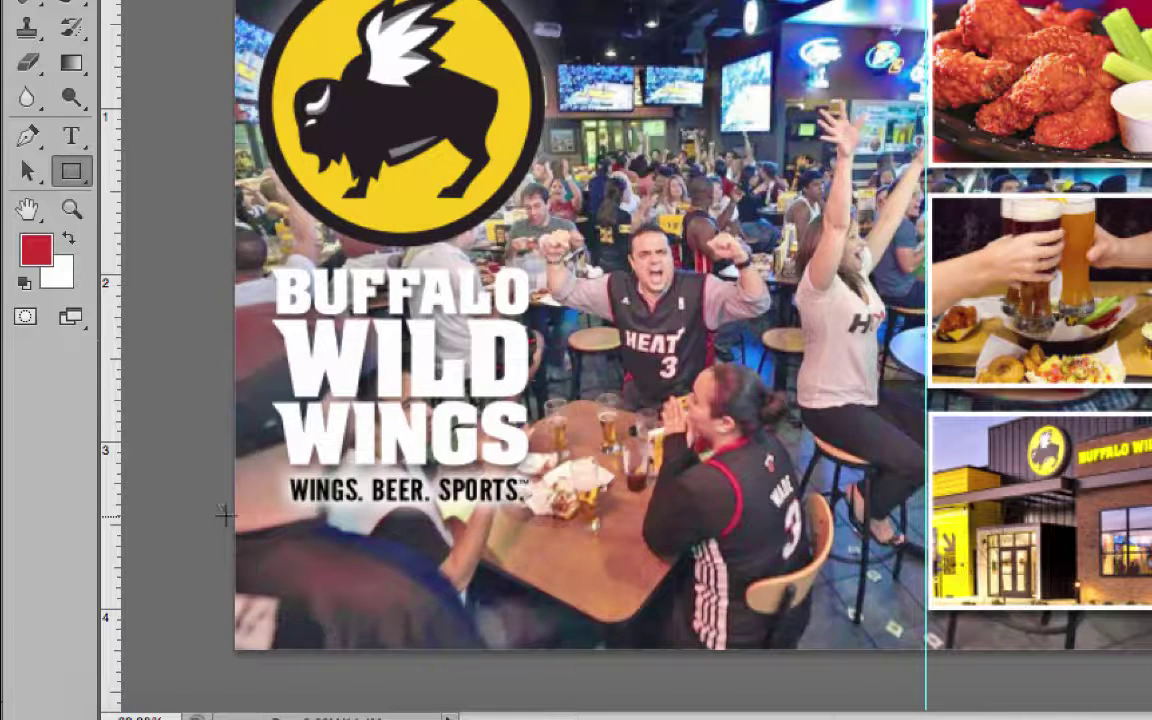
{"action": "left_click_drag", "start_coordinate": [226, 516], "coordinate": [930, 700]}
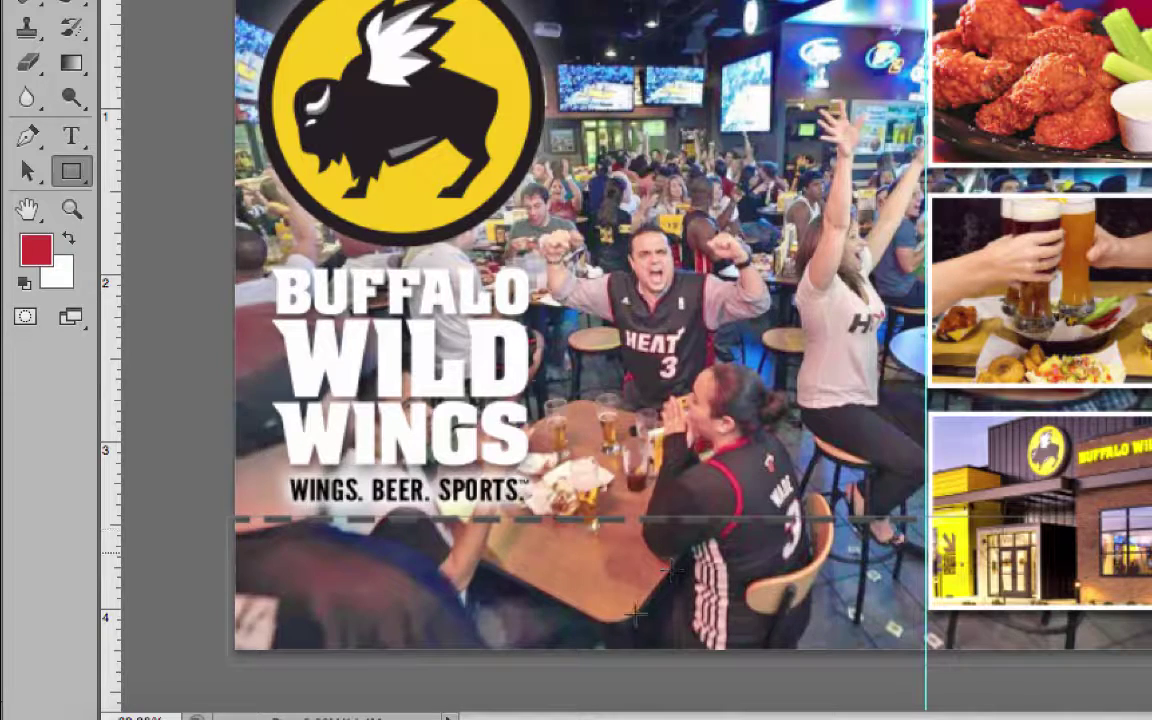
{"action": "left_click", "coordinate": [330, 0]}
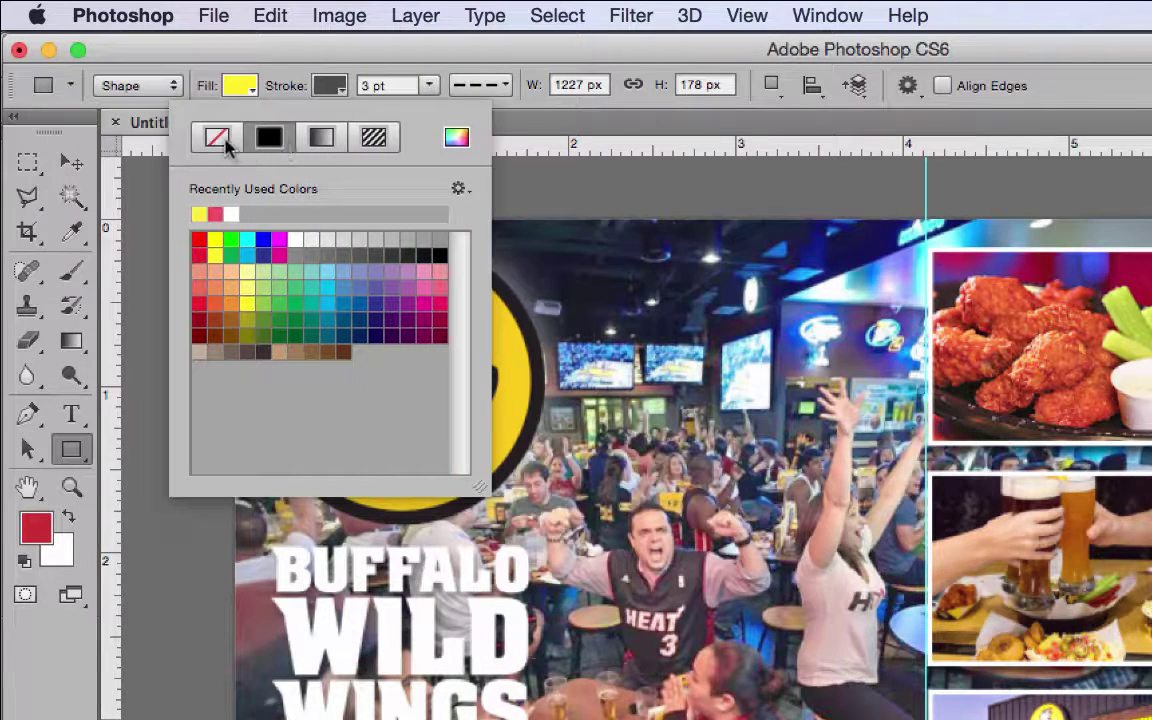
{"action": "left_click", "coordinate": [219, 138]}
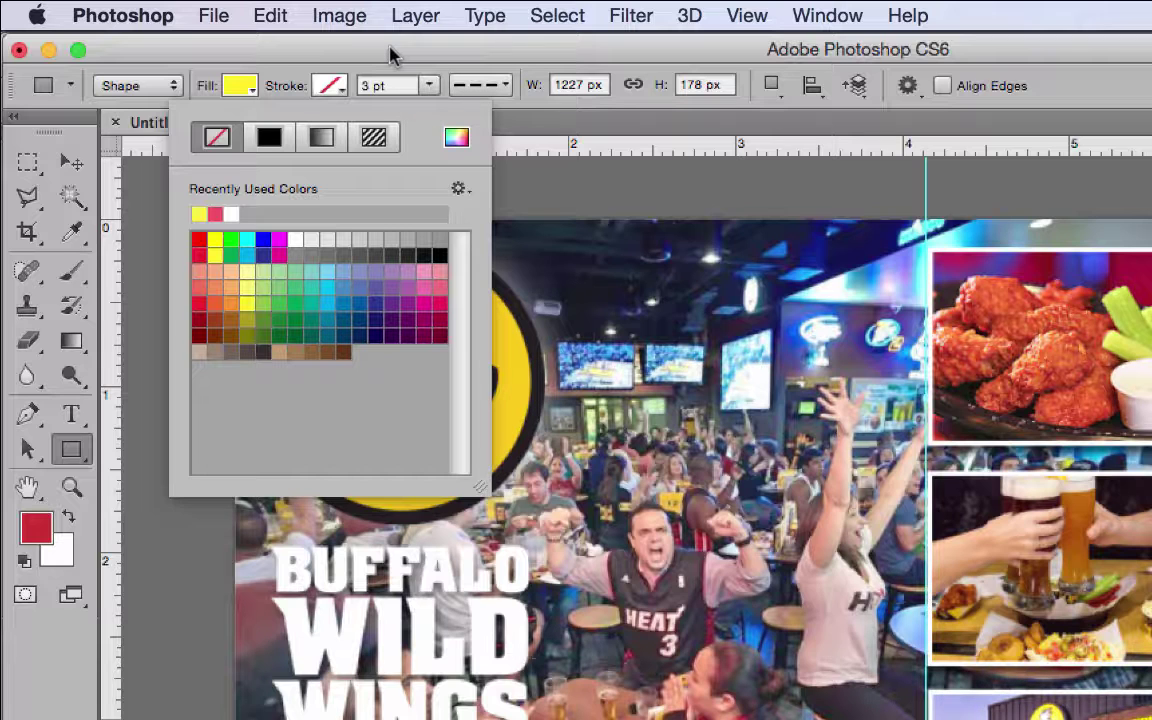
{"action": "key", "text": "Return"}
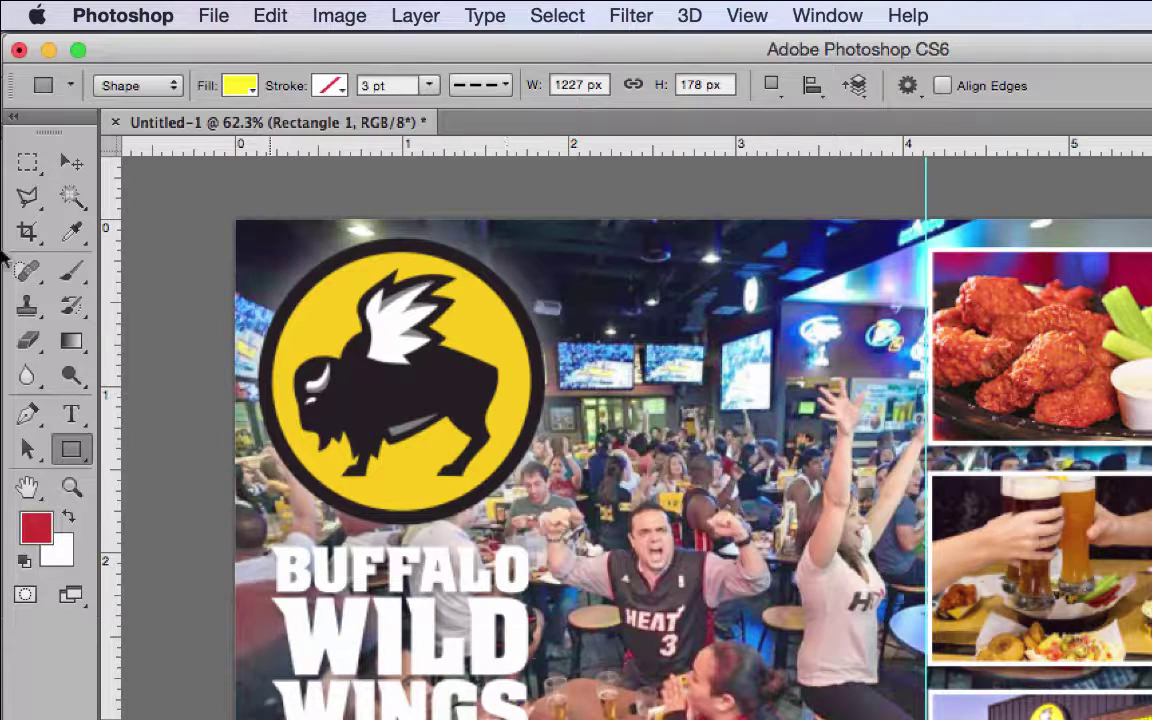
Rename the rectangle's layer as yellow rect.
{"action": "left_click", "coordinate": [71, 163]}
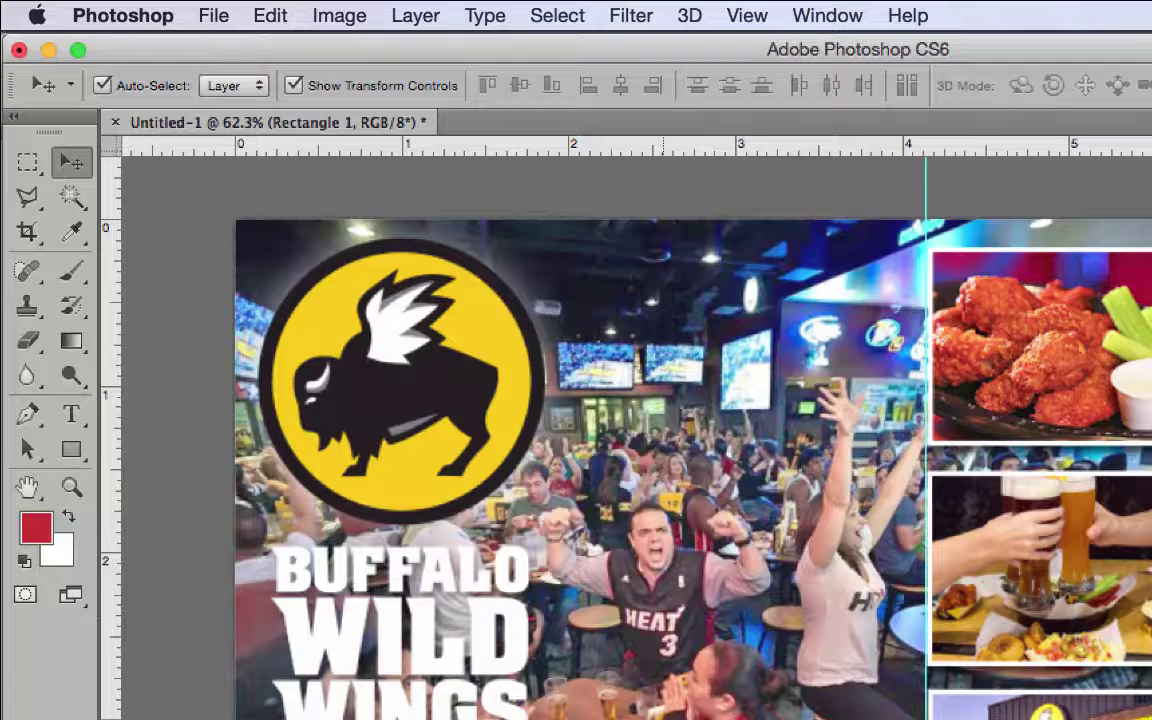
{"action": "left_click", "coordinate": [384, 15]}
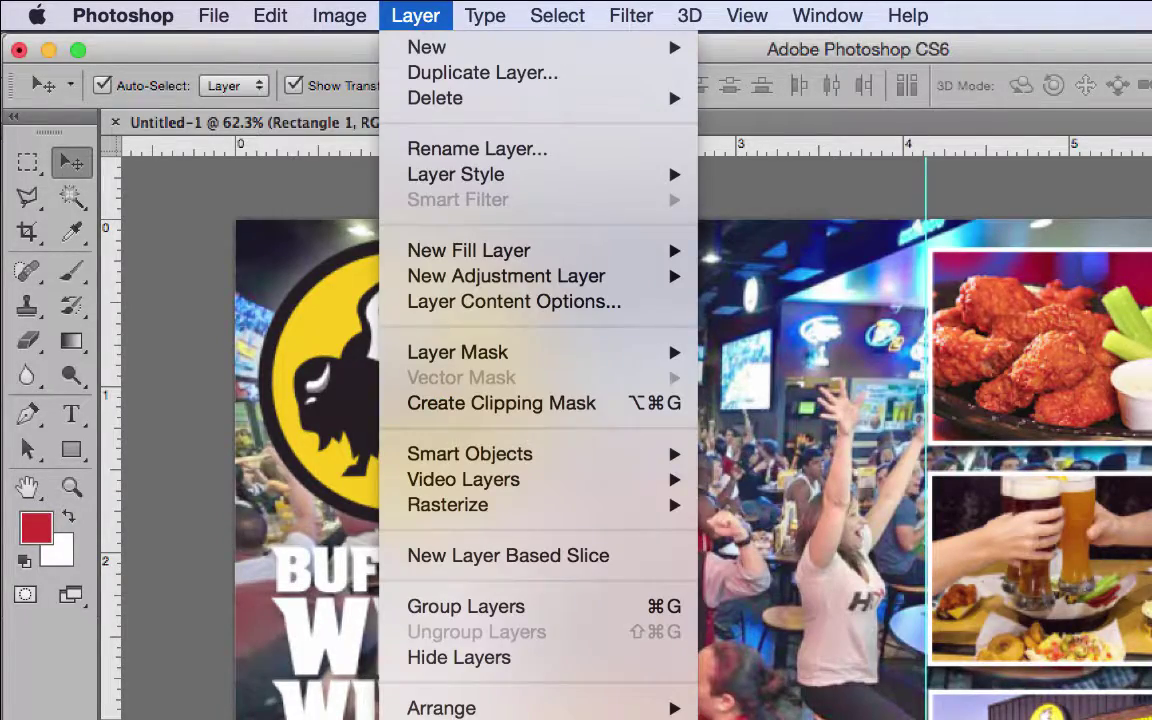
{"action": "key", "text": "Escape"}
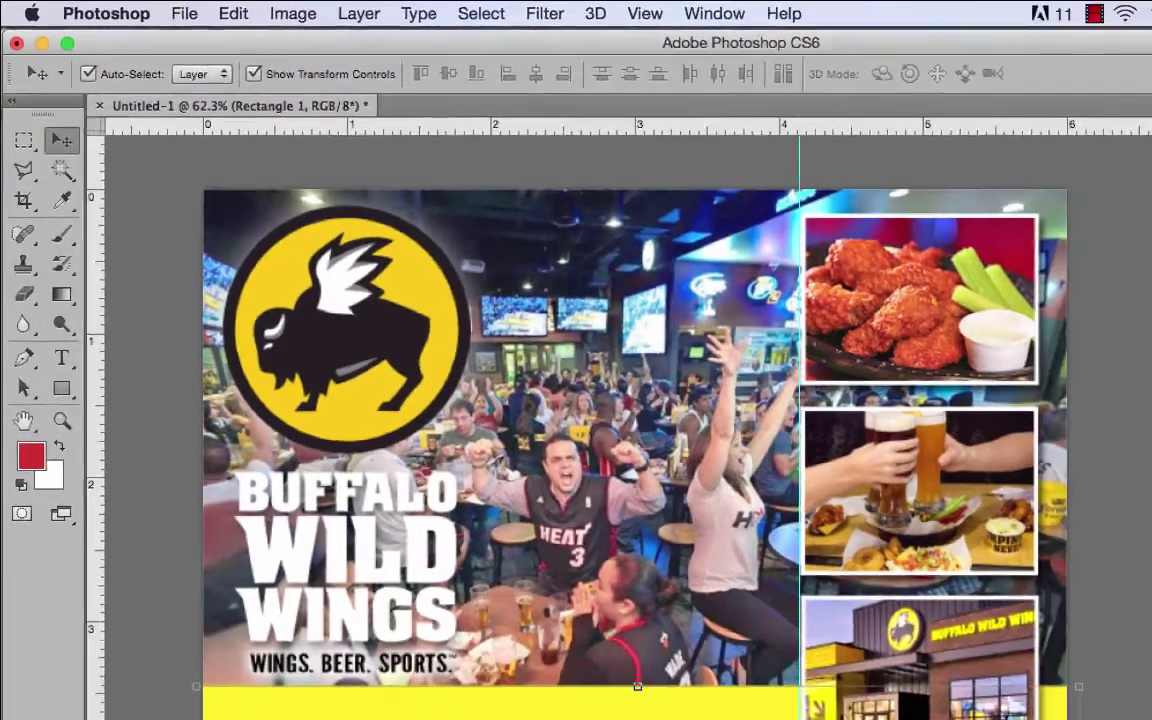
{"action": "type", "text": "yellow rect"}
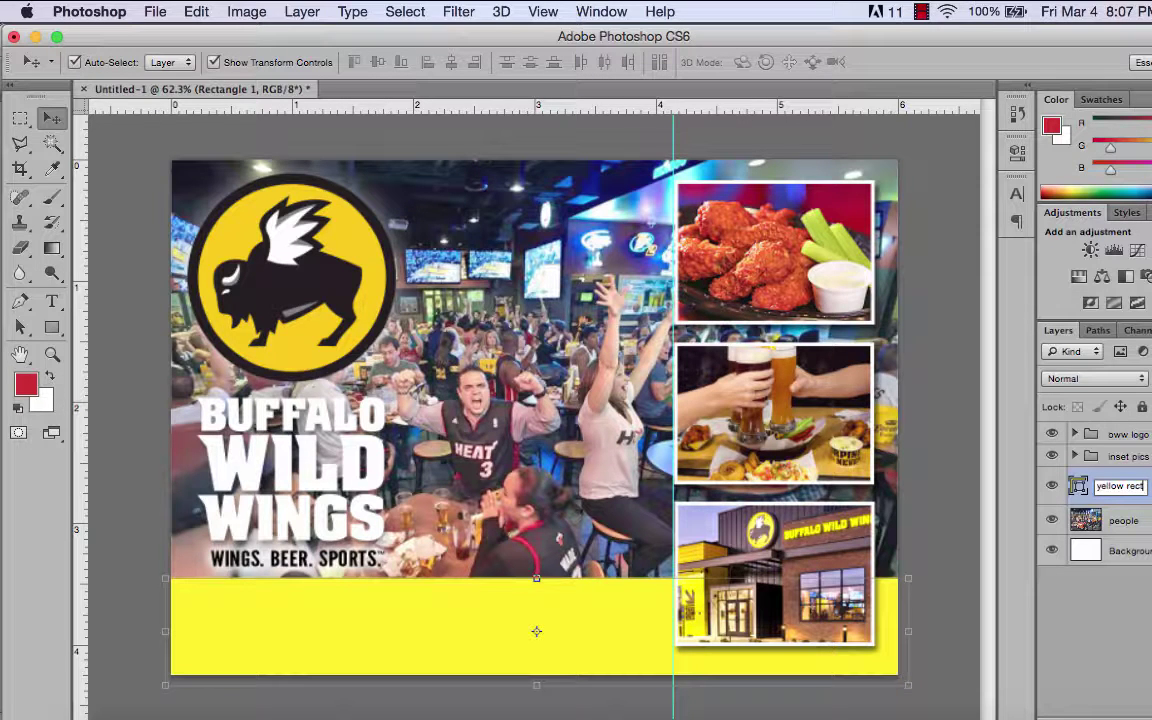
{"action": "key", "text": "Return"}
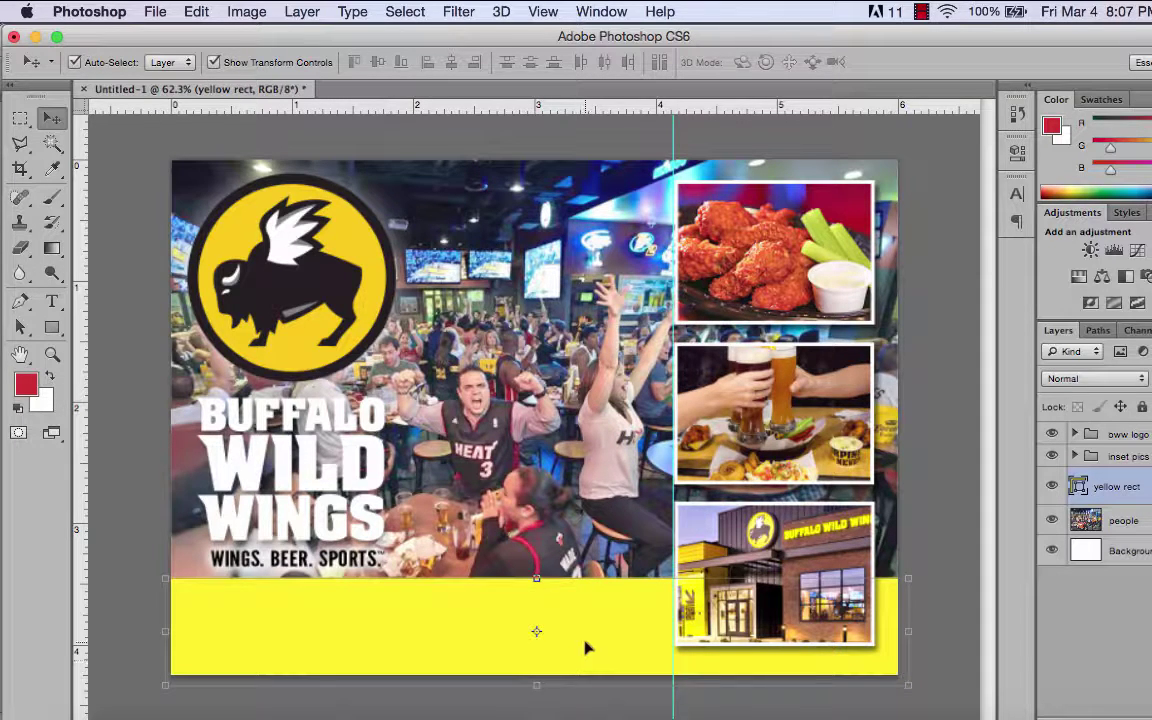
Recolour the yellow rect shape with the yellow sampled from the buffalo icon, ffcc33.
{"action": "double_click", "coordinate": [1082, 488]}
{"action": "left_click", "coordinate": [366, 248]}
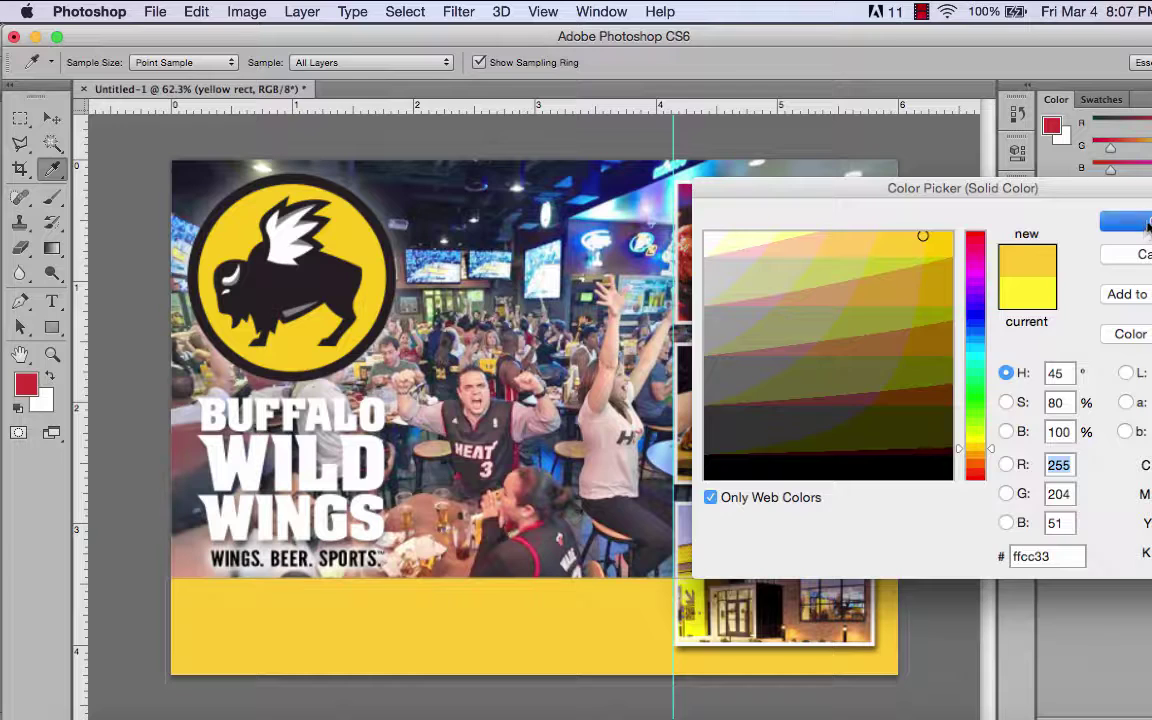
{"action": "left_click", "coordinate": [1140, 224]}
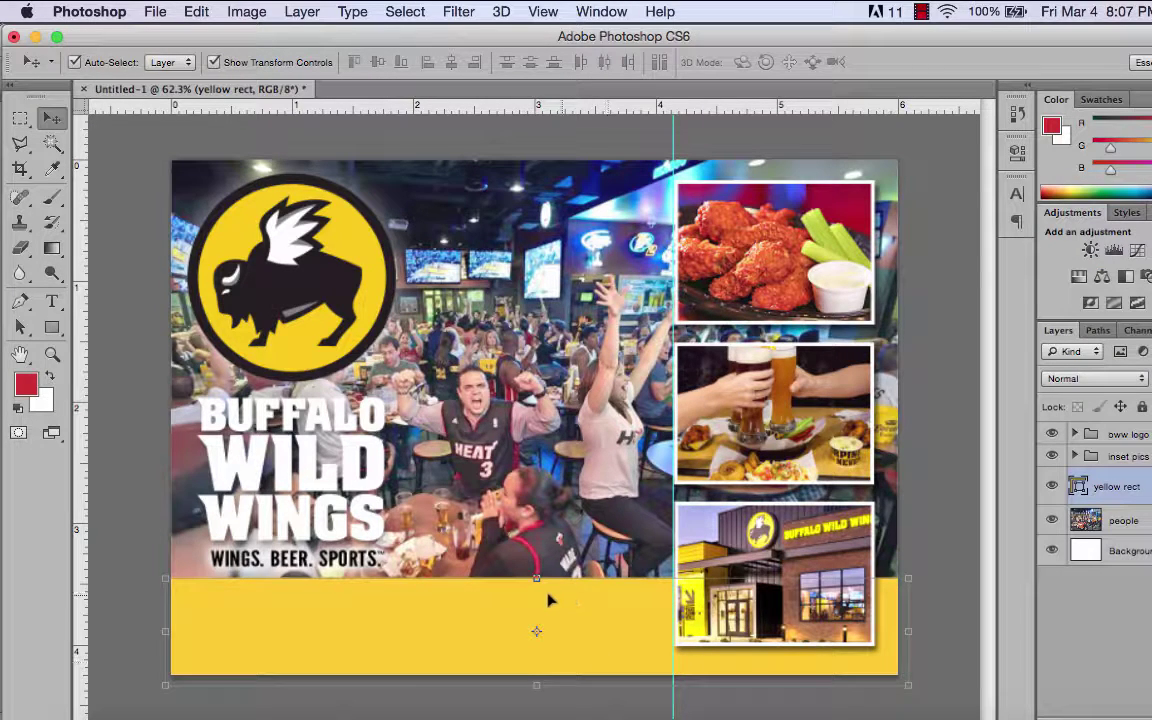
Lower the yellow band's top edge to 93.82% of its height and reduce the layer's opacity so the photo shows through.
{"action": "left_click_drag", "start_coordinate": [537, 578], "coordinate": [537, 587]}
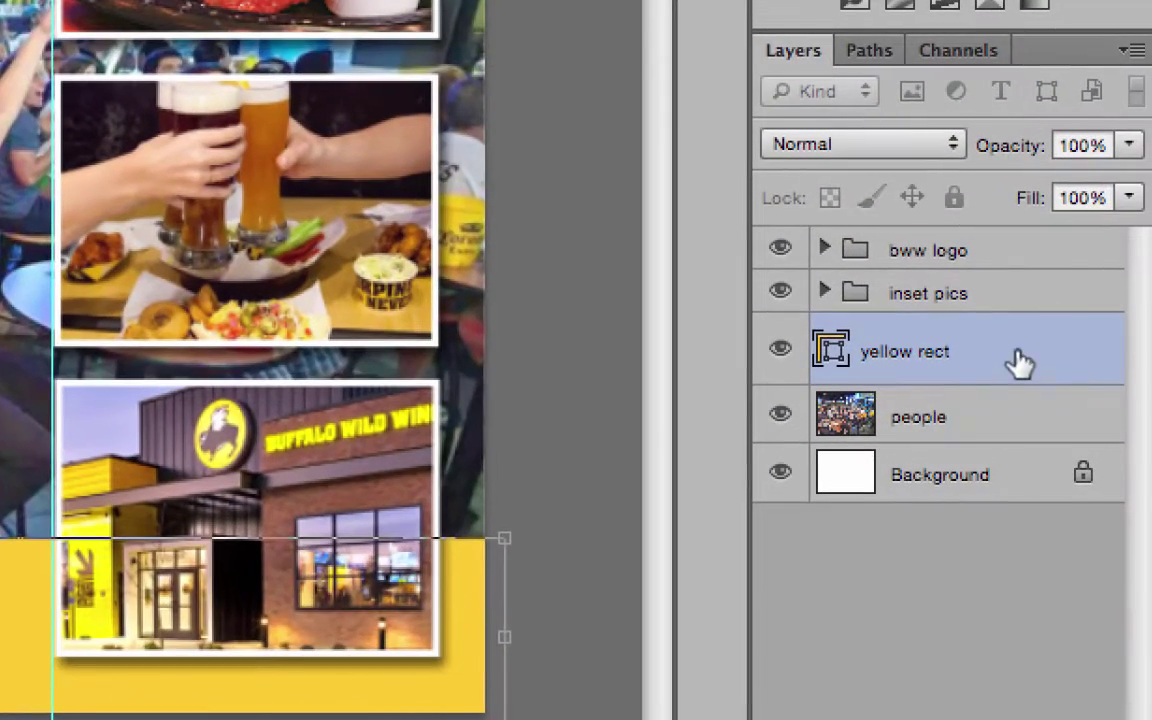
{"action": "left_click_drag", "start_coordinate": [1128, 146], "coordinate": [1062, 190]}
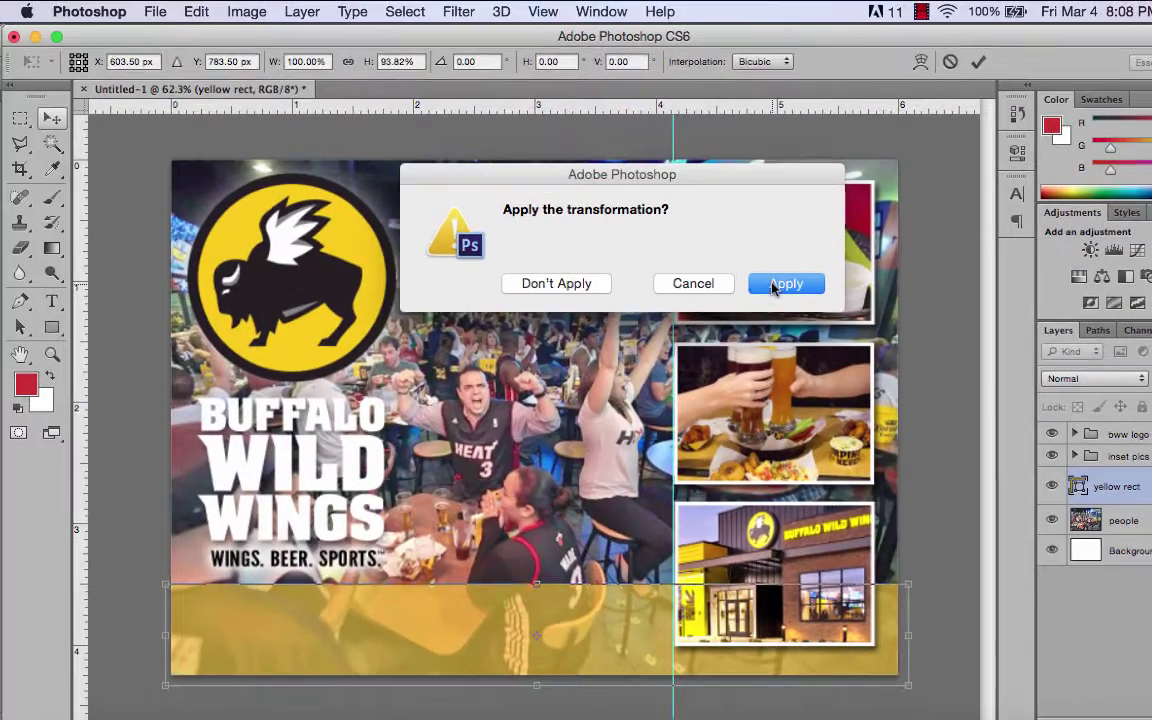
{"action": "left_click", "coordinate": [784, 284]}
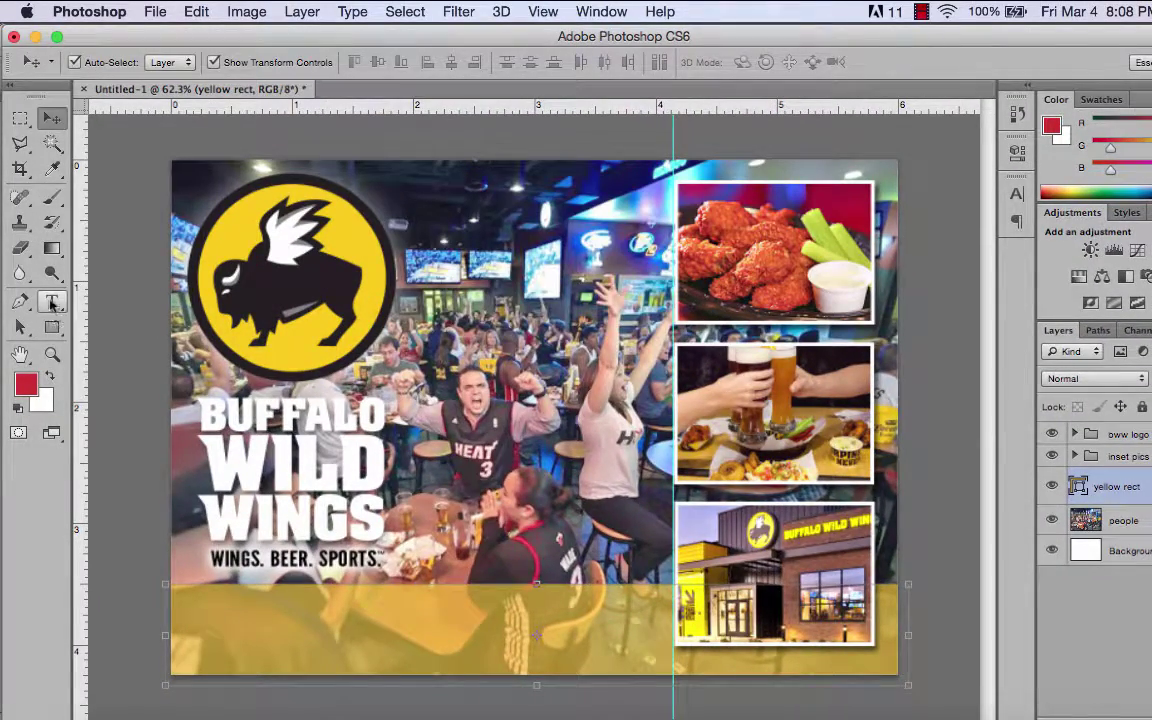
Add the black text "Get out tonight!" and position it on the yellow band beneath the logo.
{"action": "key", "text": "t"}
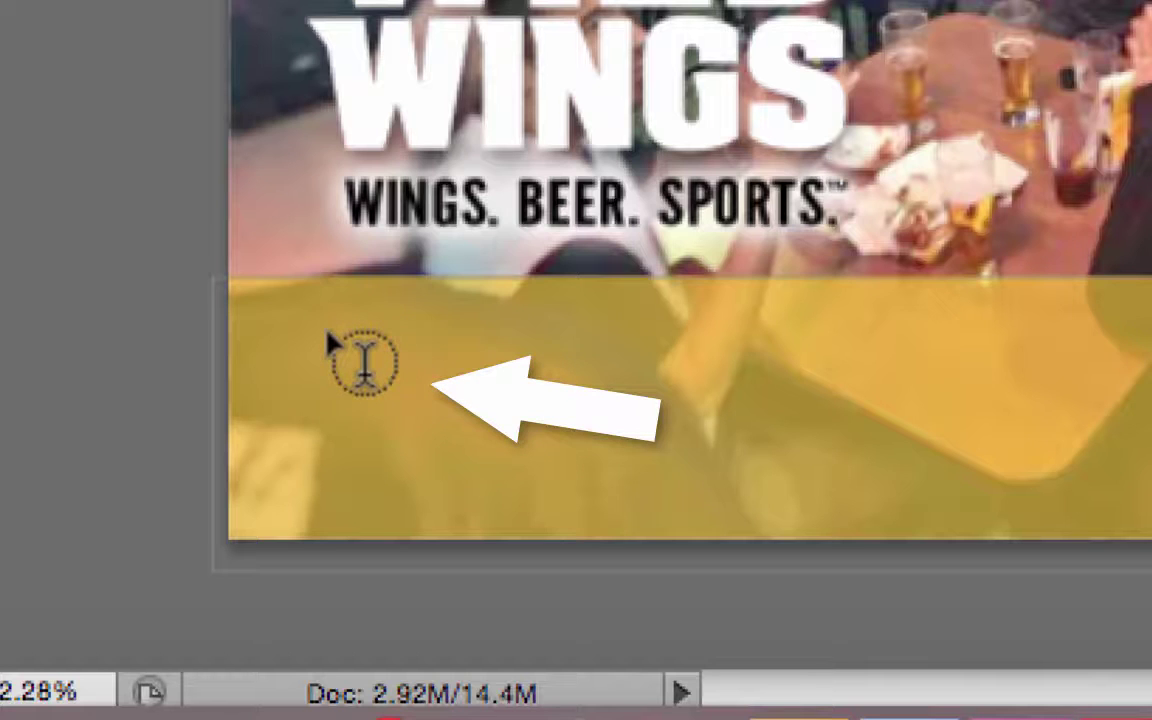
{"action": "left_click", "coordinate": [283, 160]}
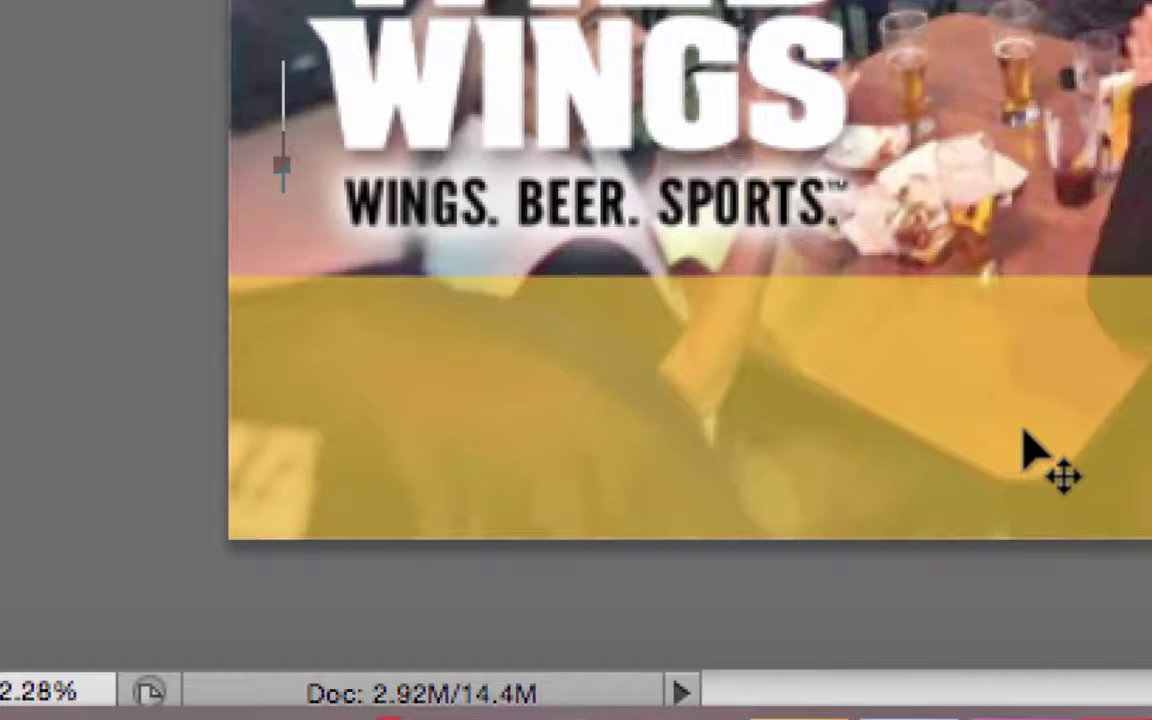
{"action": "type", "text": "G"}
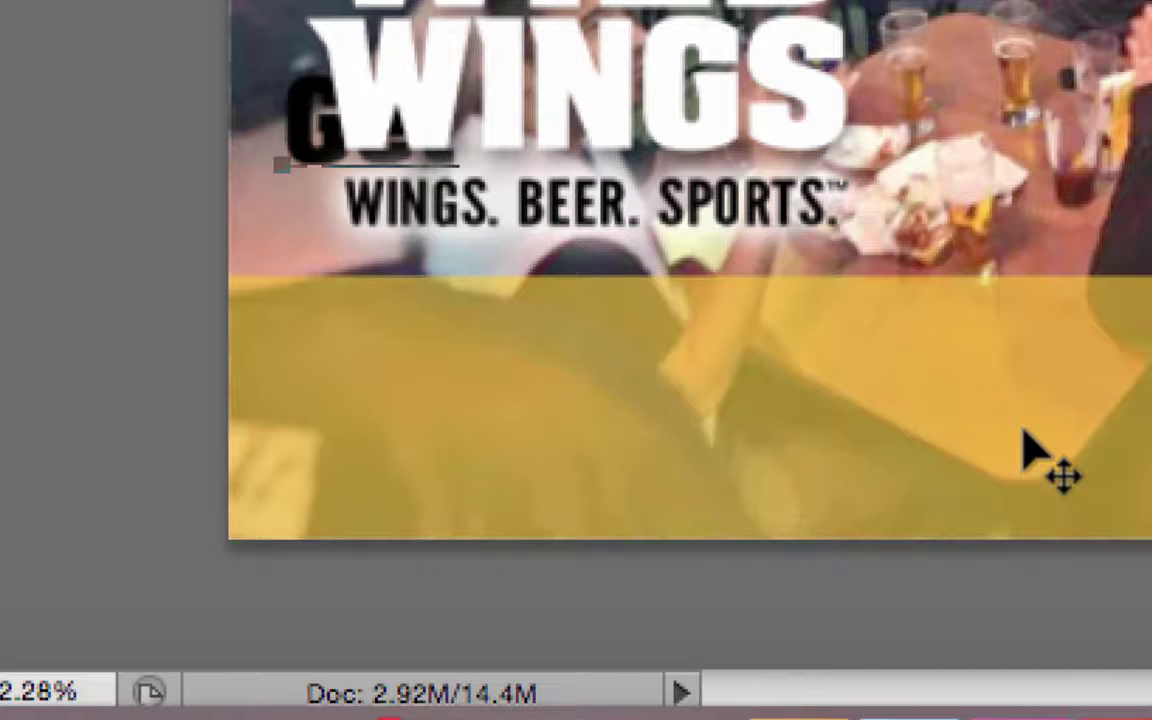
{"action": "type", "text": " DAY"}
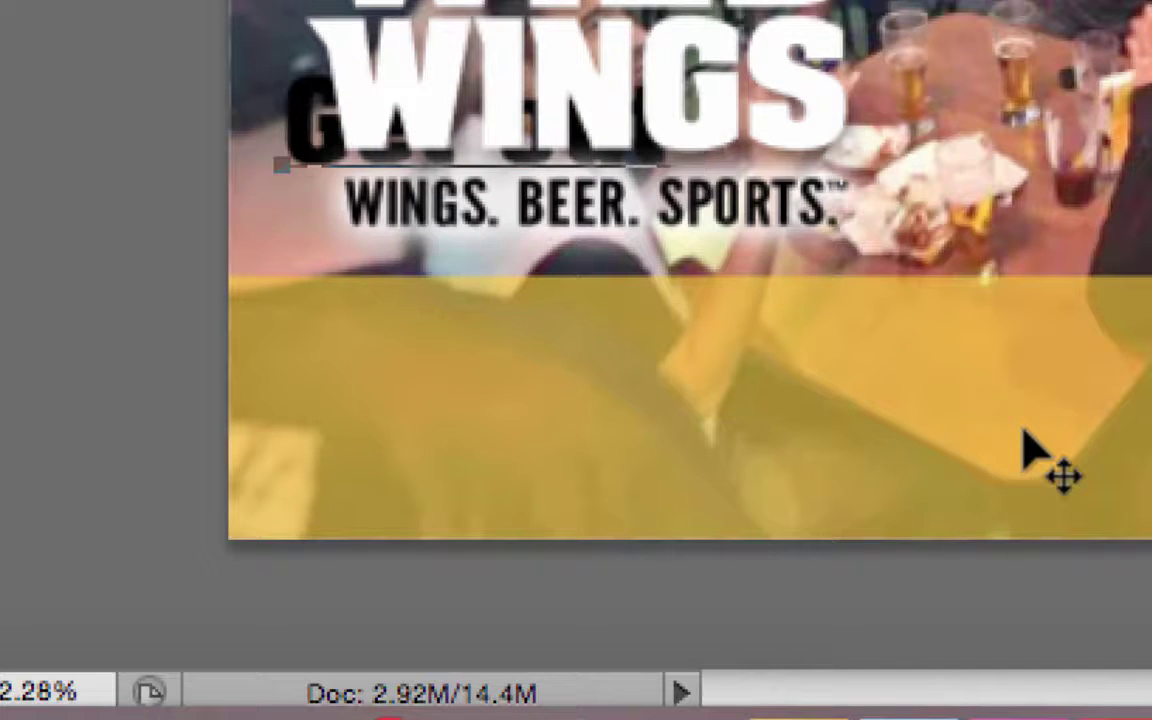
{"action": "type", "text": " Mon nig"}
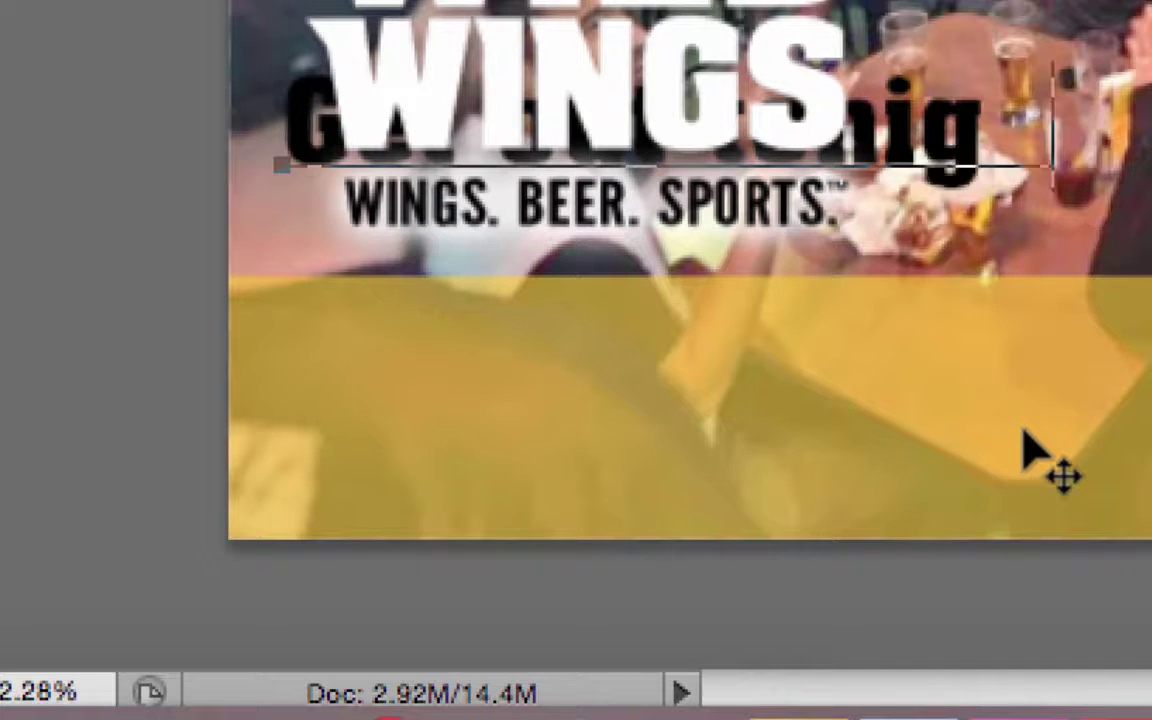
{"action": "type", "text": "ht!"}
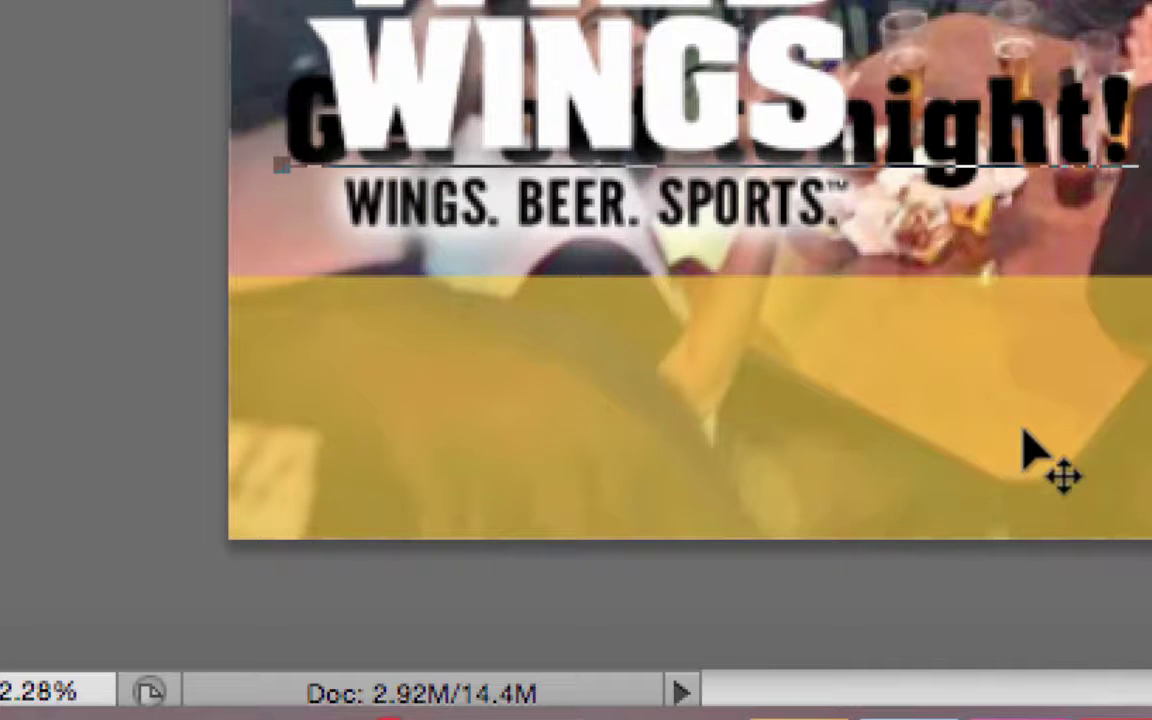
{"action": "left_click_drag", "start_coordinate": [1000, 160], "coordinate": [1030, 450]}
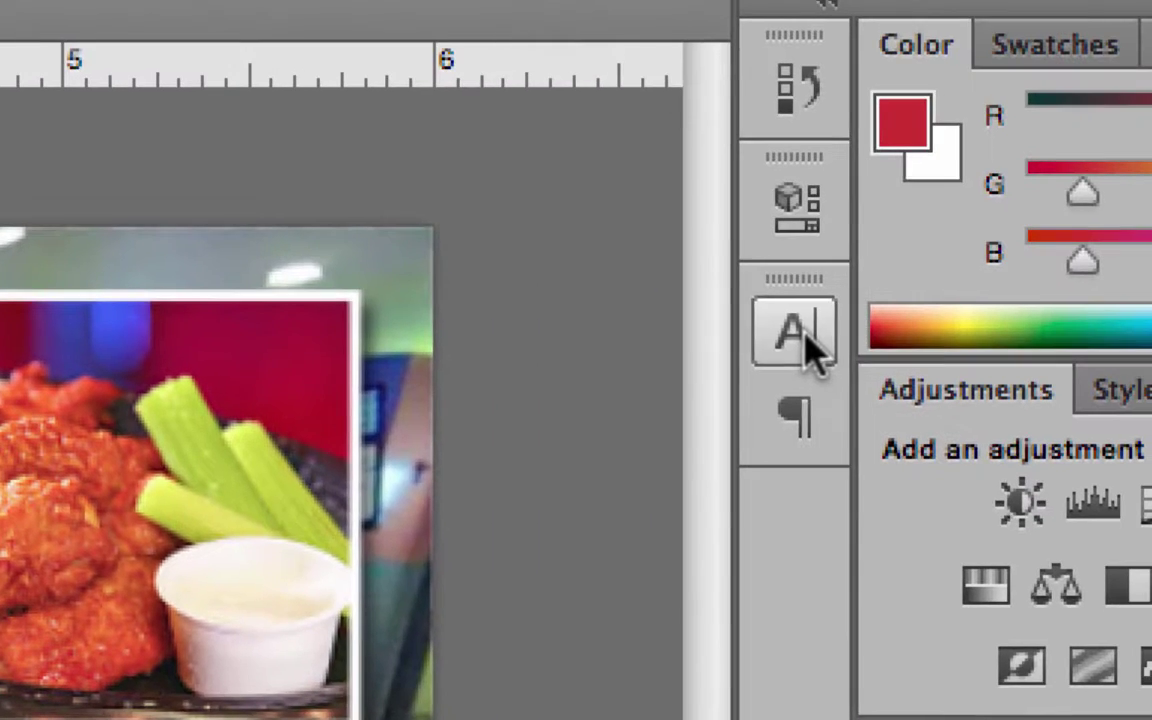
Enlarge the "Get out tonight!" text to 37 pt and shift it slightly down and left on the yellow band.
{"action": "left_click", "coordinate": [795, 335]}
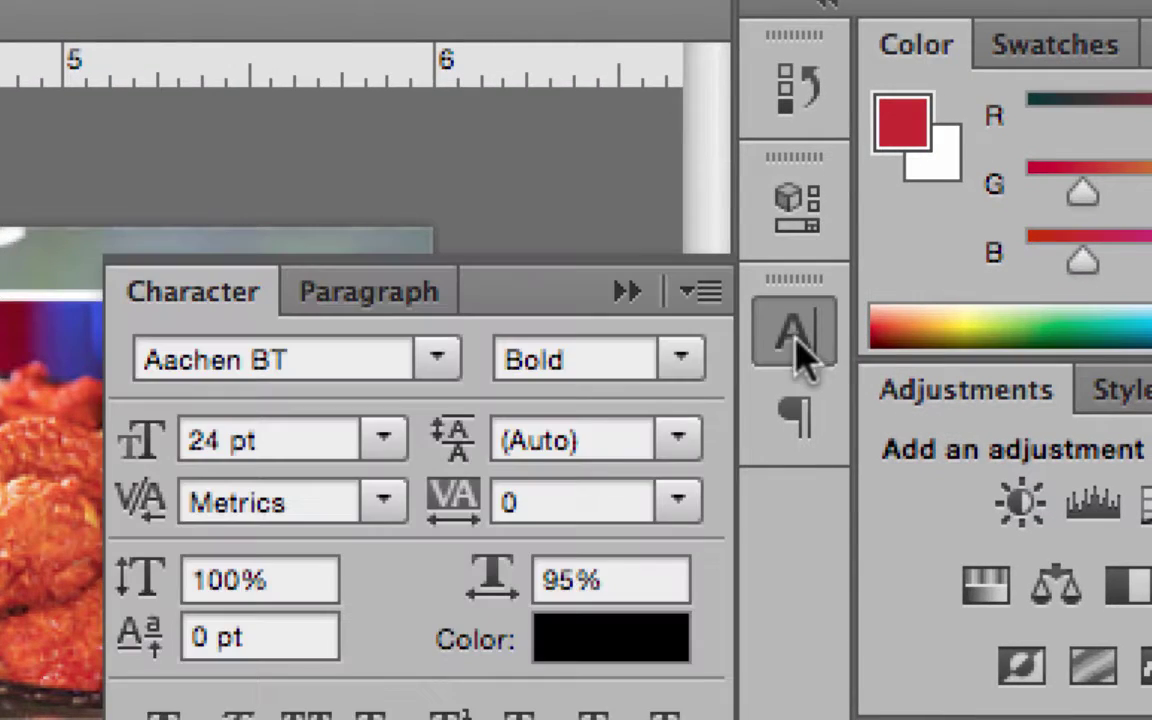
{"action": "left_click_drag", "start_coordinate": [145, 455], "coordinate": [195, 440]}
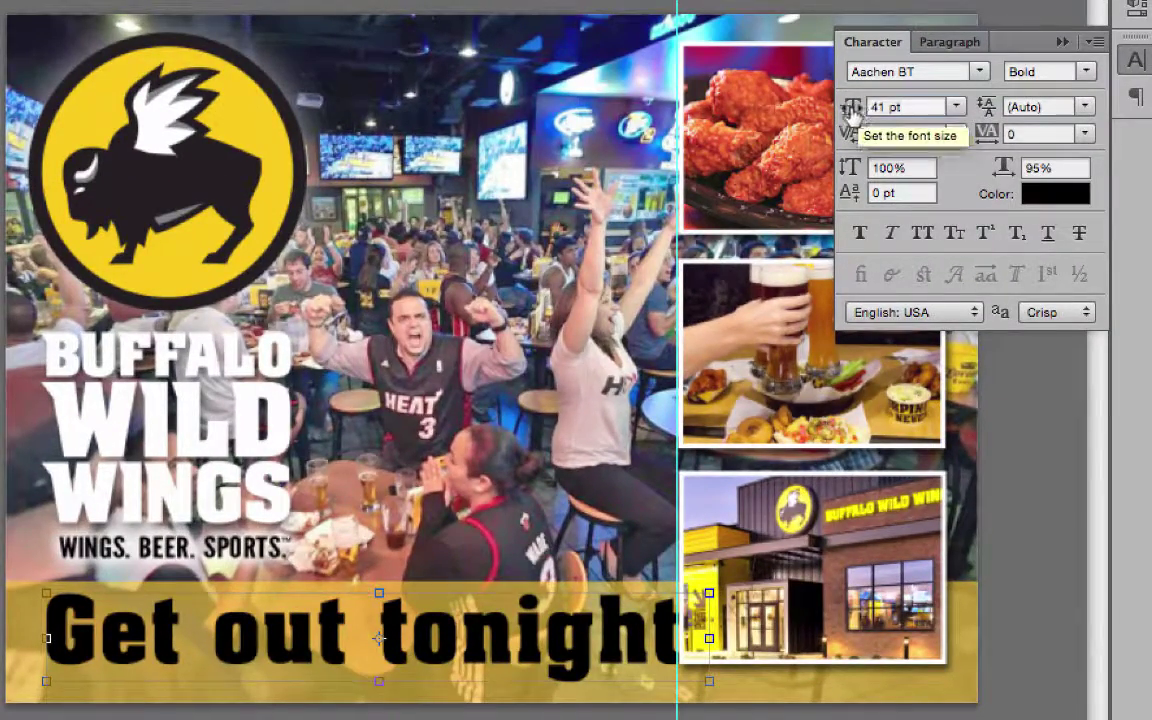
{"action": "left_click_drag", "start_coordinate": [850, 108], "coordinate": [853, 116]}
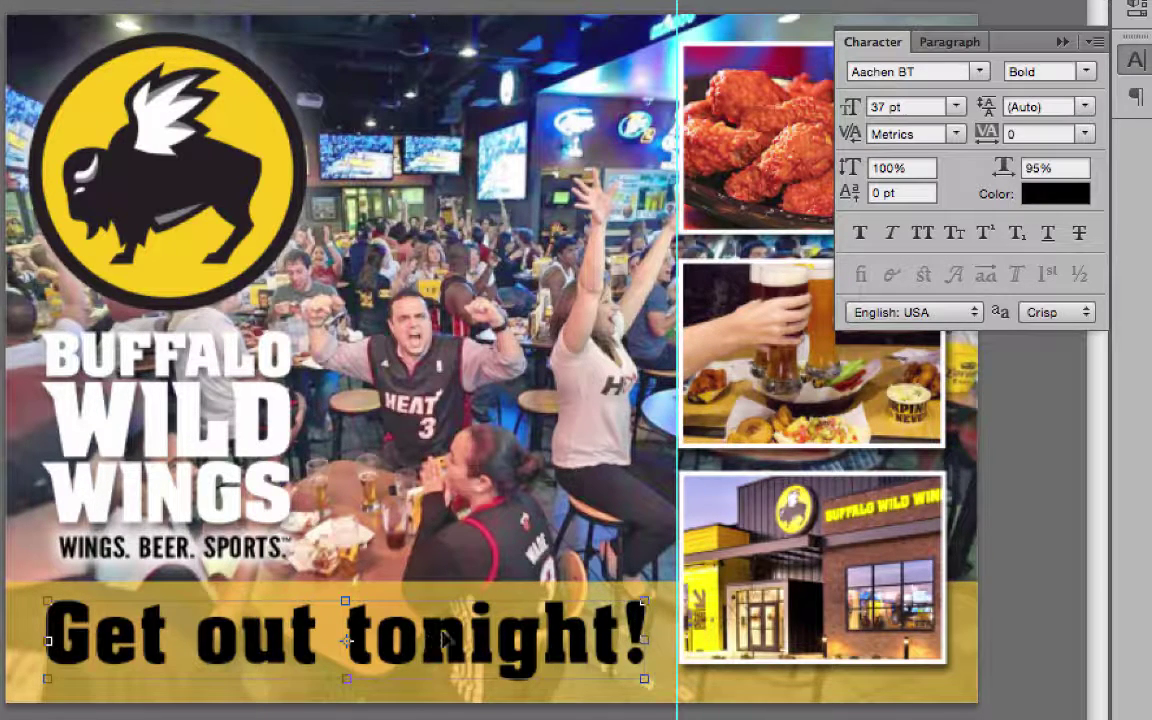
{"action": "left_click_drag", "start_coordinate": [435, 643], "coordinate": [432, 648]}
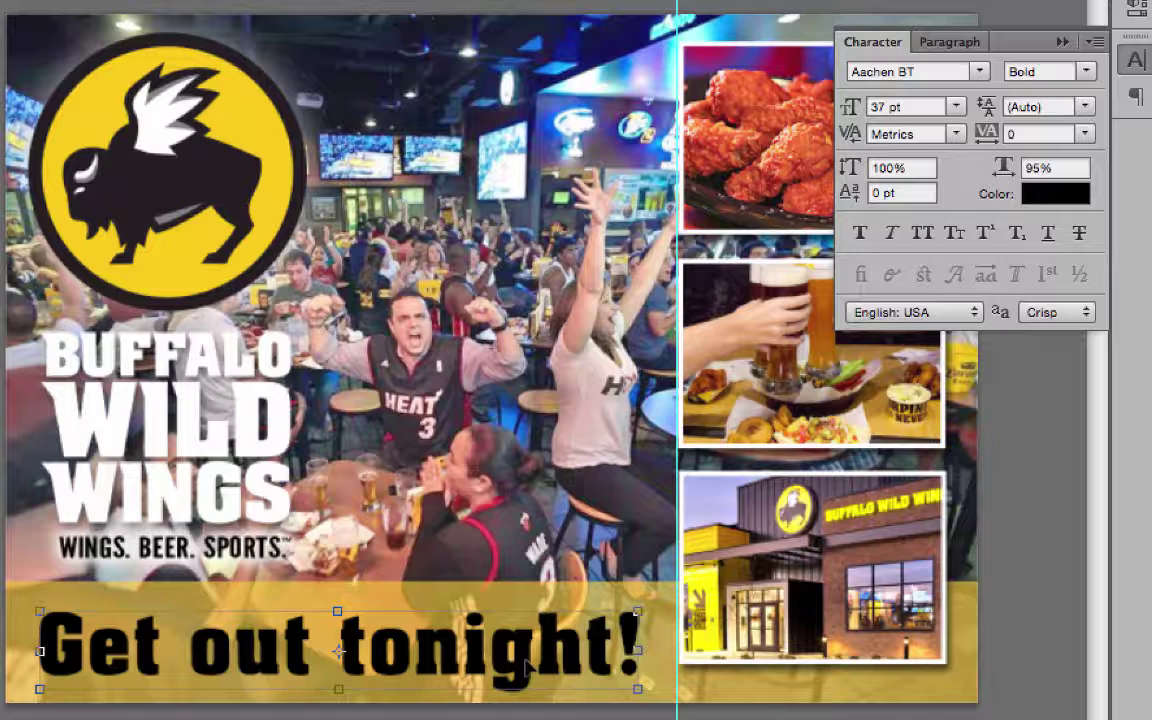
Try Faux Bold on the headline, turn it off, and set the text to All Caps.
{"action": "left_click", "coordinate": [862, 236]}
{"action": "left_click", "coordinate": [862, 236]}
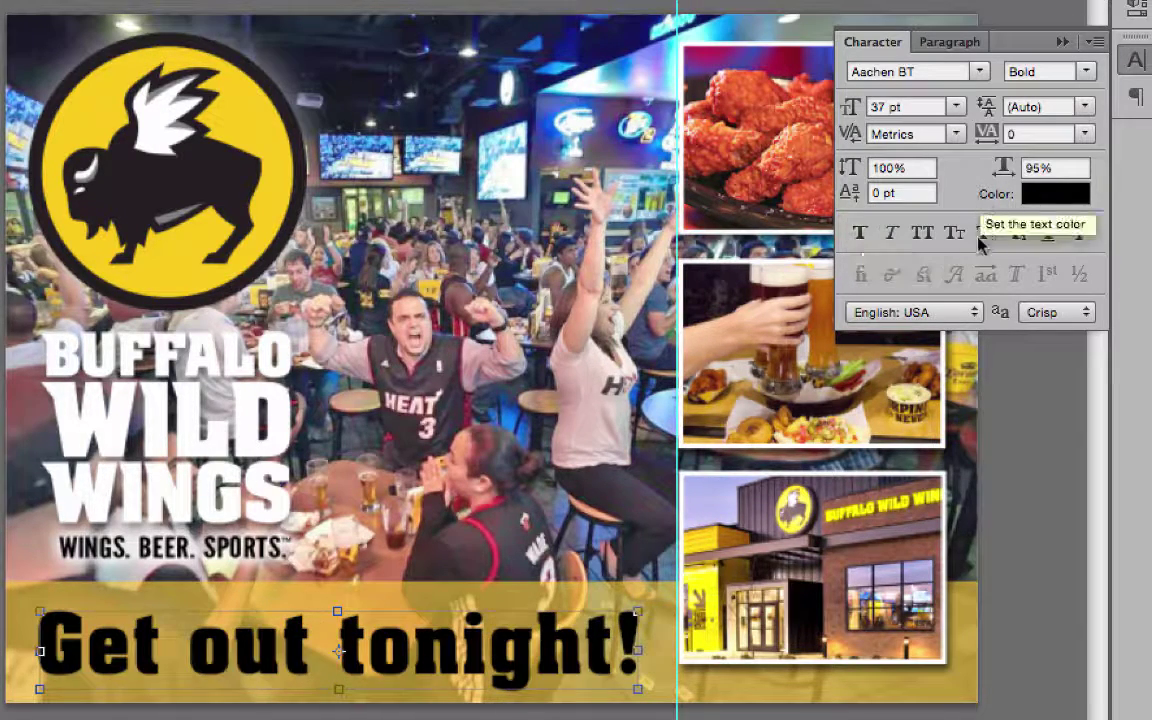
{"action": "left_click", "coordinate": [923, 235]}
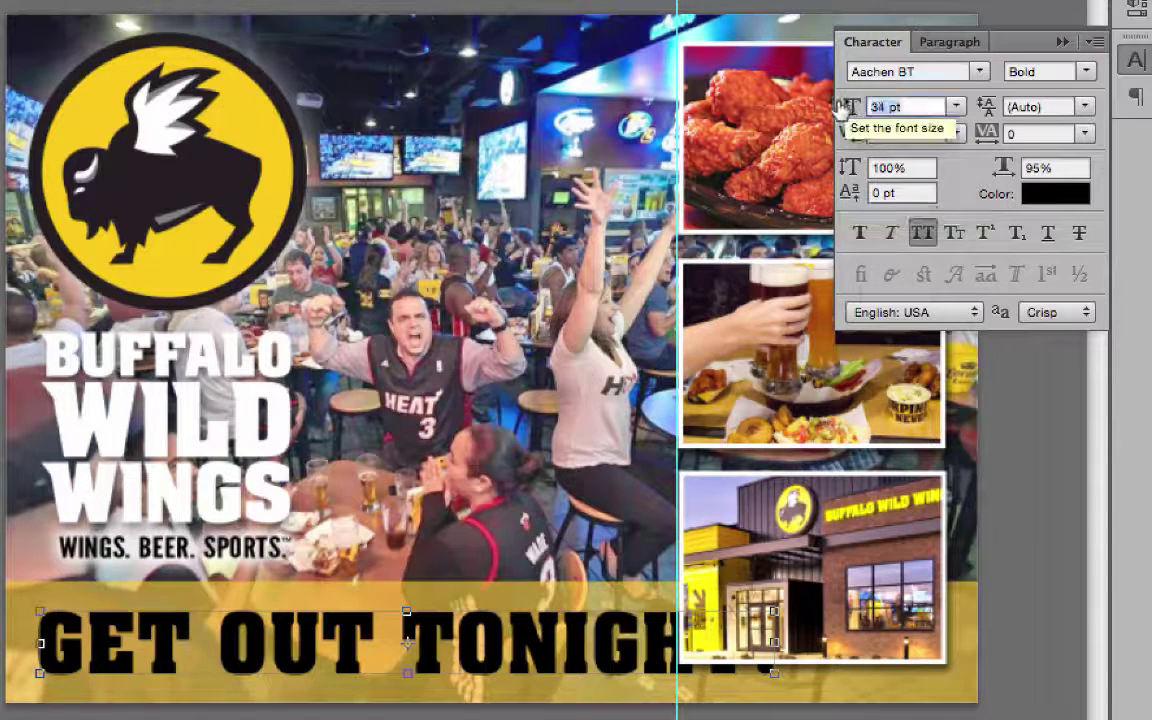
Reduce the "GET OUT TONIGHT!" headline to 31 pt and reposition it slightly up and left on the yellow band.
{"action": "left_click_drag", "start_coordinate": [849, 107], "coordinate": [840, 106]}
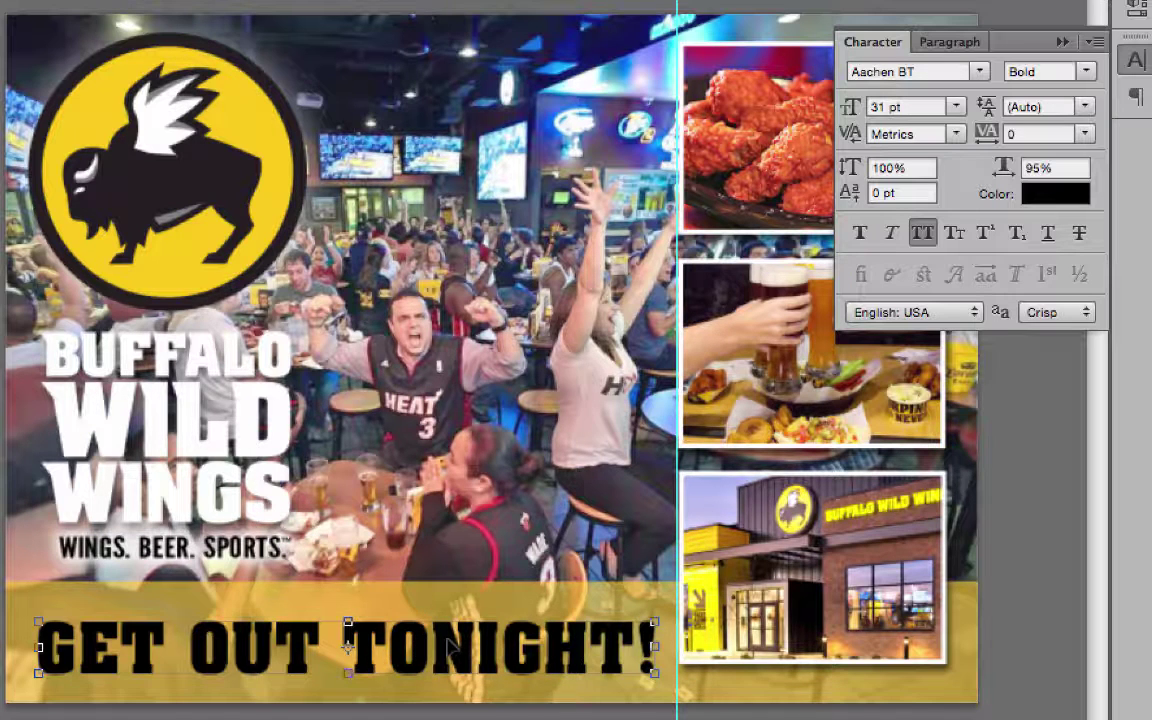
{"action": "left_click_drag", "start_coordinate": [448, 644], "coordinate": [442, 633]}
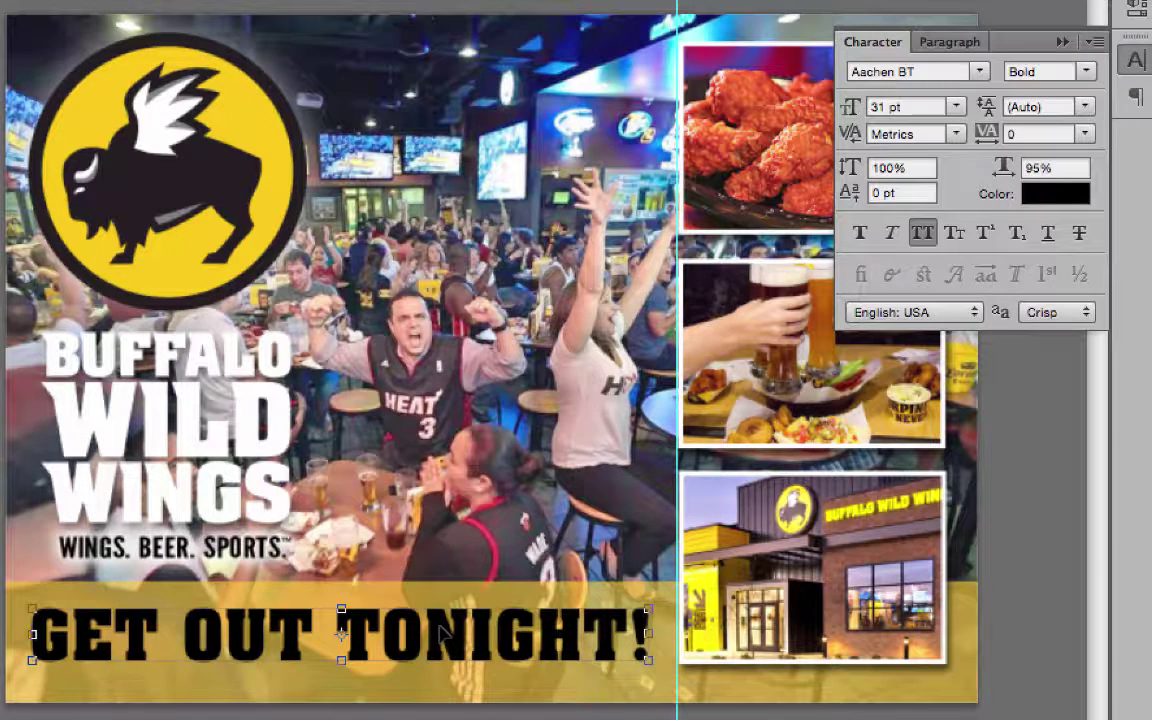
{"action": "left_click_drag", "start_coordinate": [441, 628], "coordinate": [442, 634]}
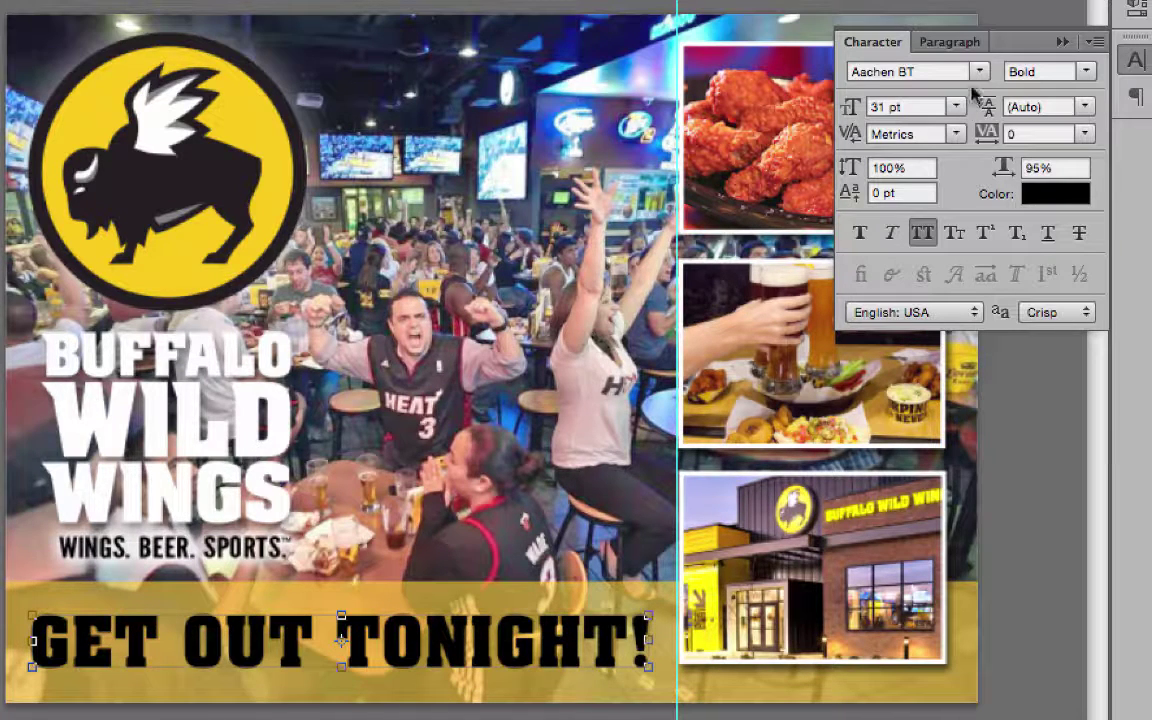
{"action": "left_click", "coordinate": [1062, 41]}
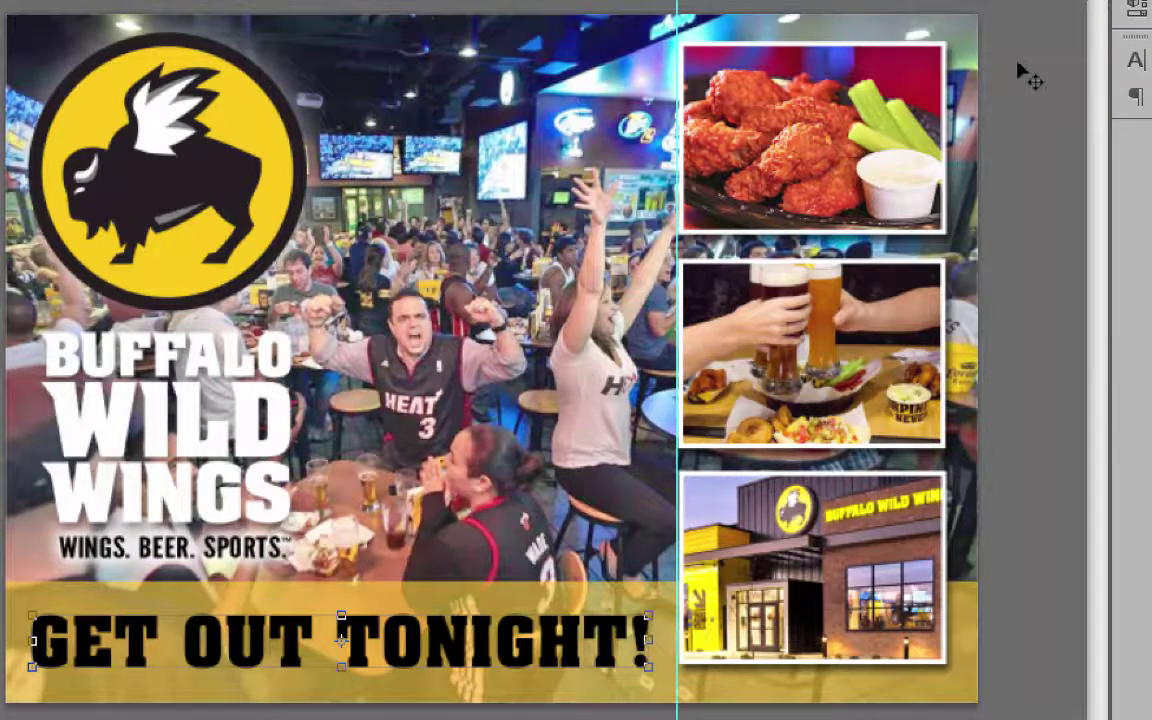
Select the three inset photos together and nudge them slightly down on the postcard.
{"action": "left_click_drag", "start_coordinate": [1019, 58], "coordinate": [745, 498]}
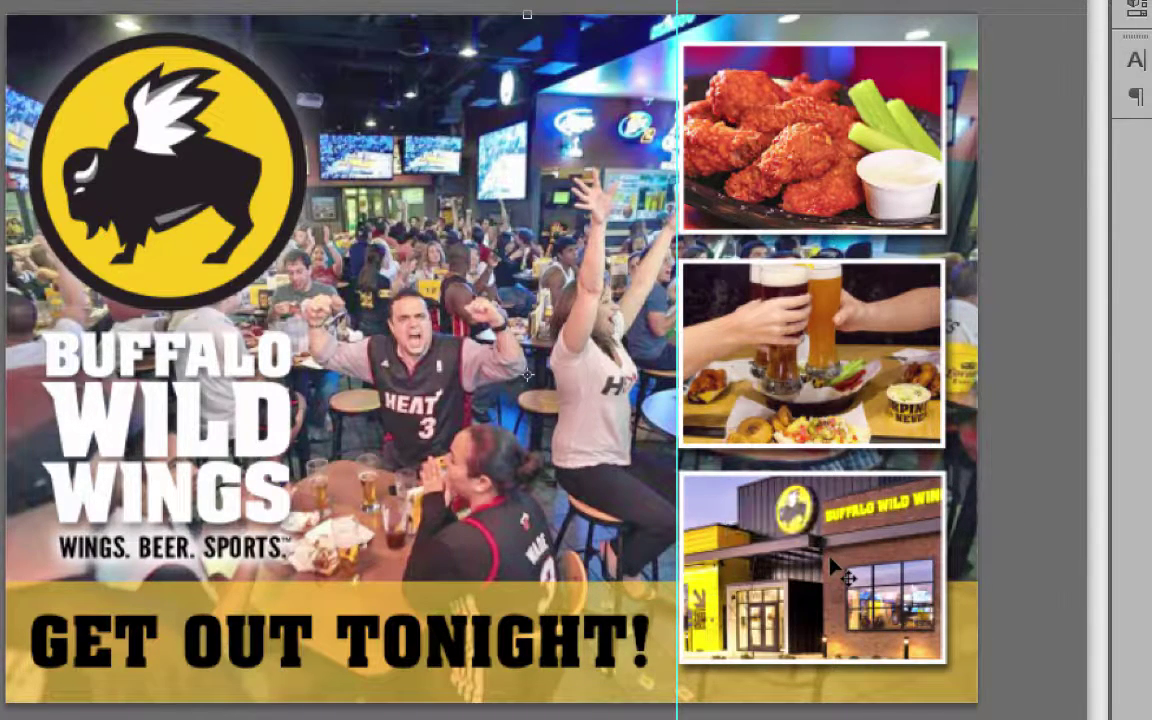
{"action": "left_click", "coordinate": [619, 79]}
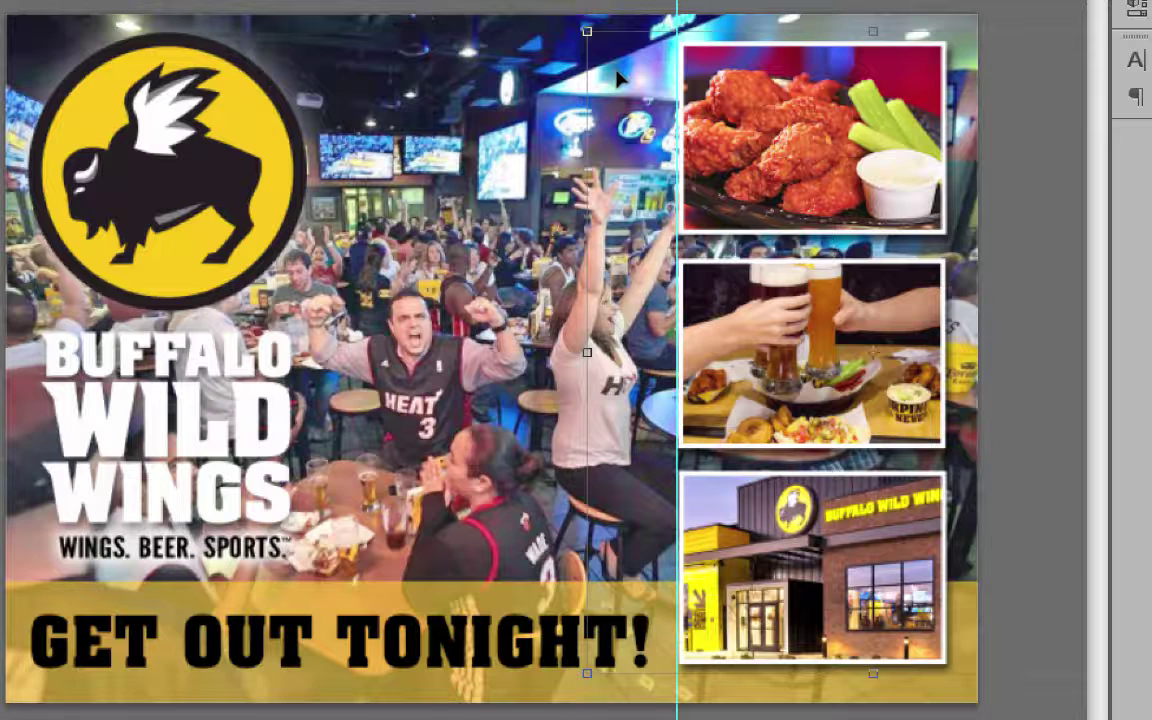
{"action": "key", "text": "Down"}
{"action": "key", "text": "Down"}
{"action": "key", "text": "Down"}
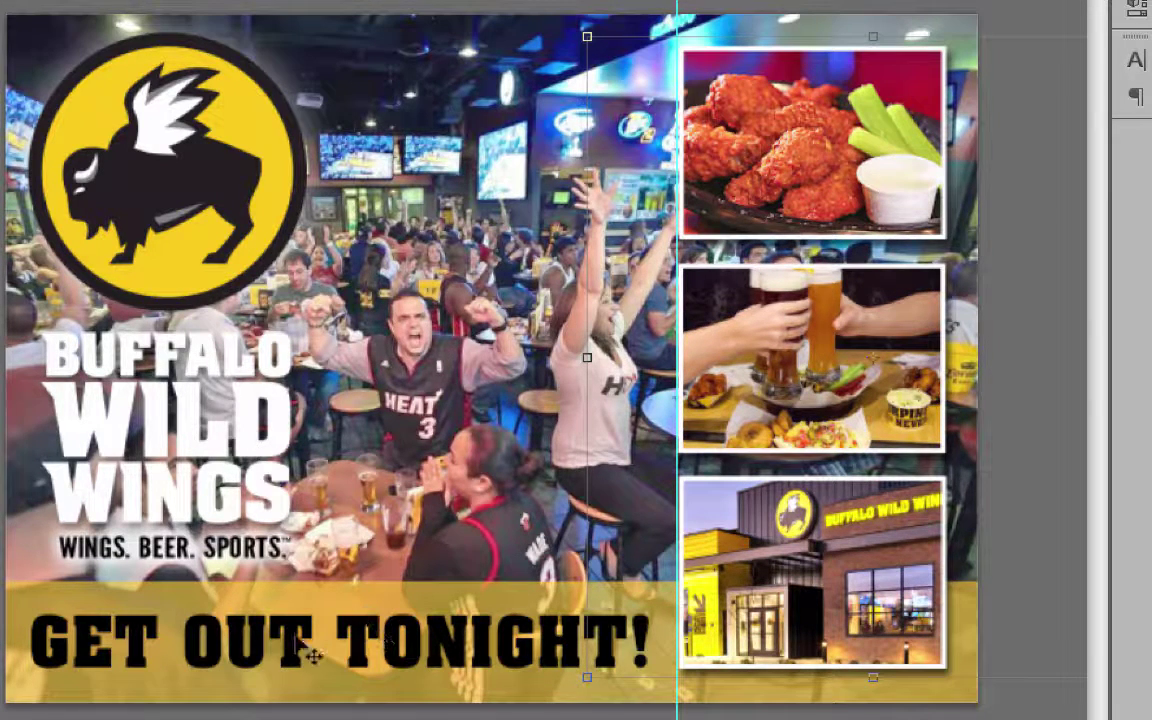
Add a white (ffffff) outside Stroke layer style to the "GET OUT TONIGHT!" headline.
{"action": "left_click", "coordinate": [425, 645]}
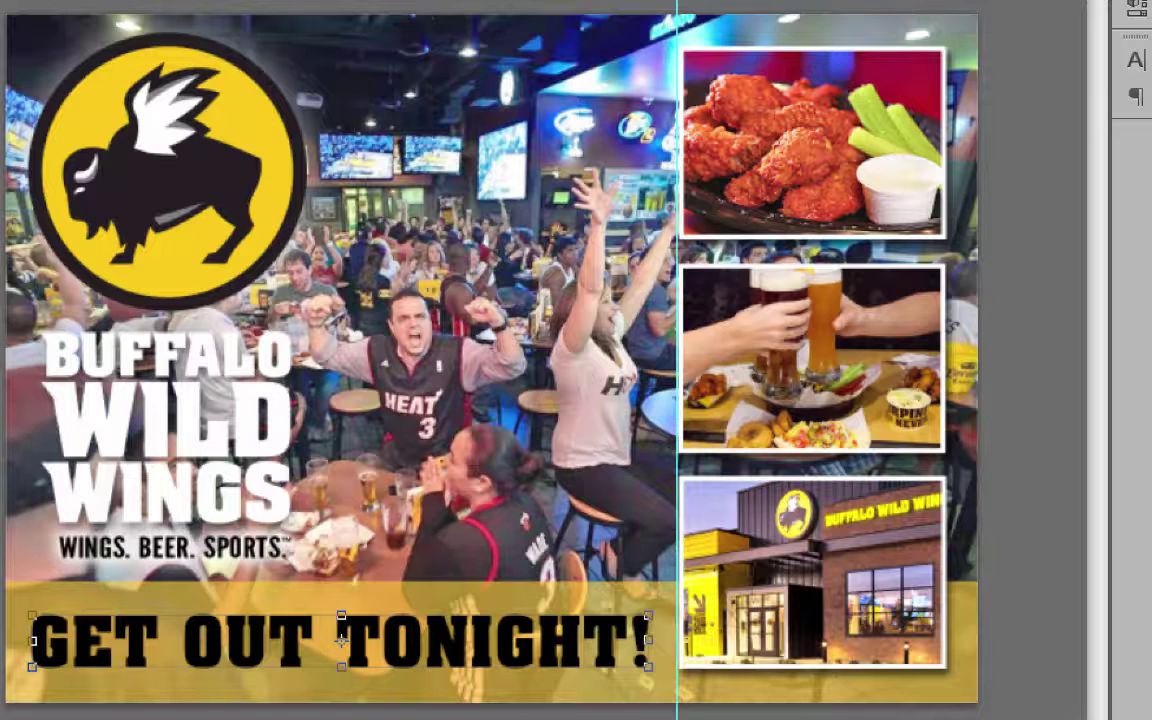
{"action": "left_click", "coordinate": [178, 0]}
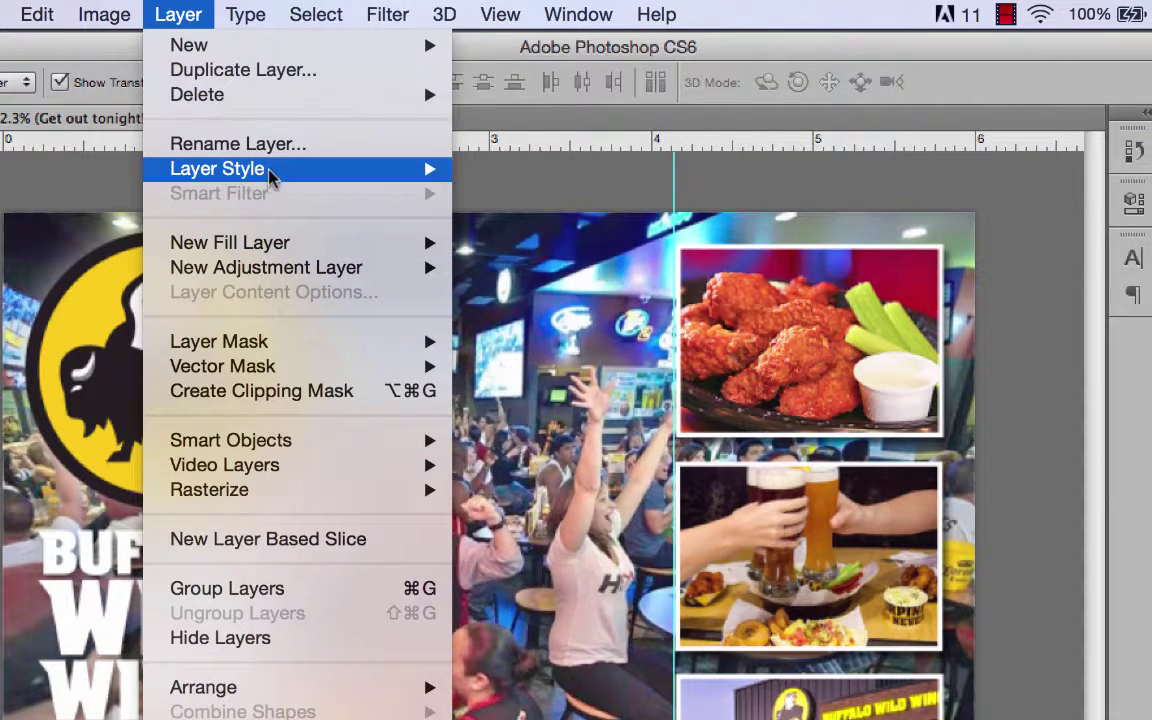
{"action": "mouse_move", "coordinate": [270, 175]}
{"action": "left_click", "coordinate": [500, 245]}
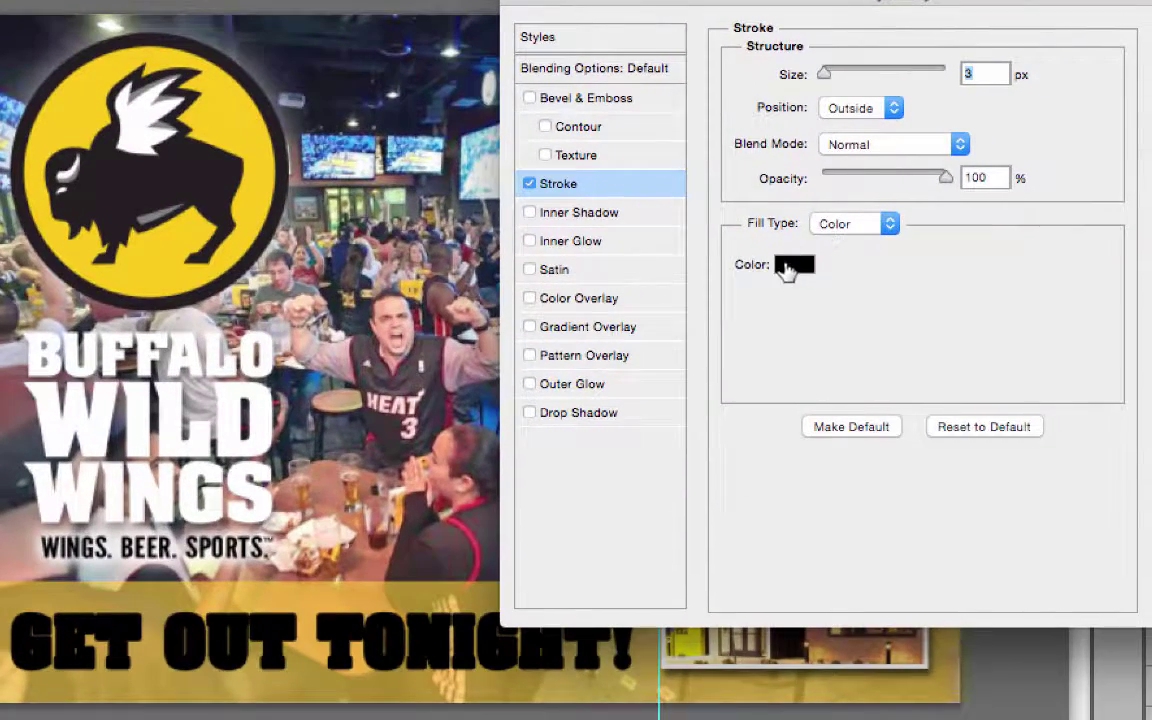
{"action": "left_click", "coordinate": [800, 463]}
{"action": "left_click", "coordinate": [704, 113]}
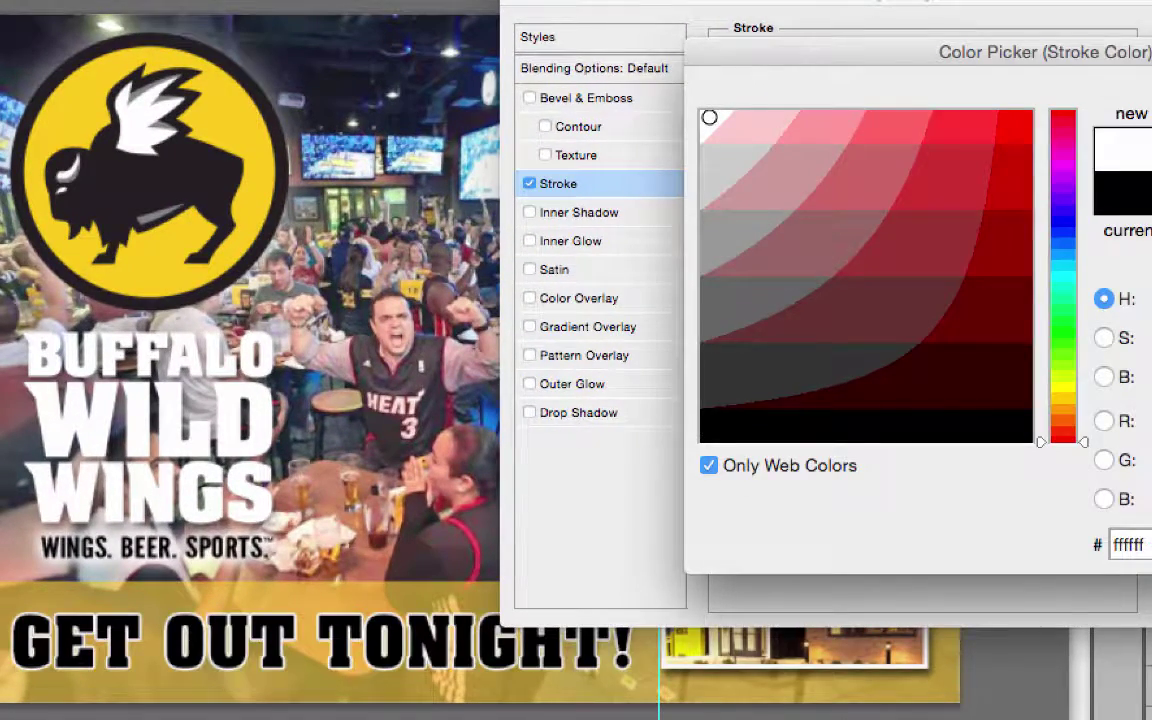
{"action": "key", "text": "Return"}
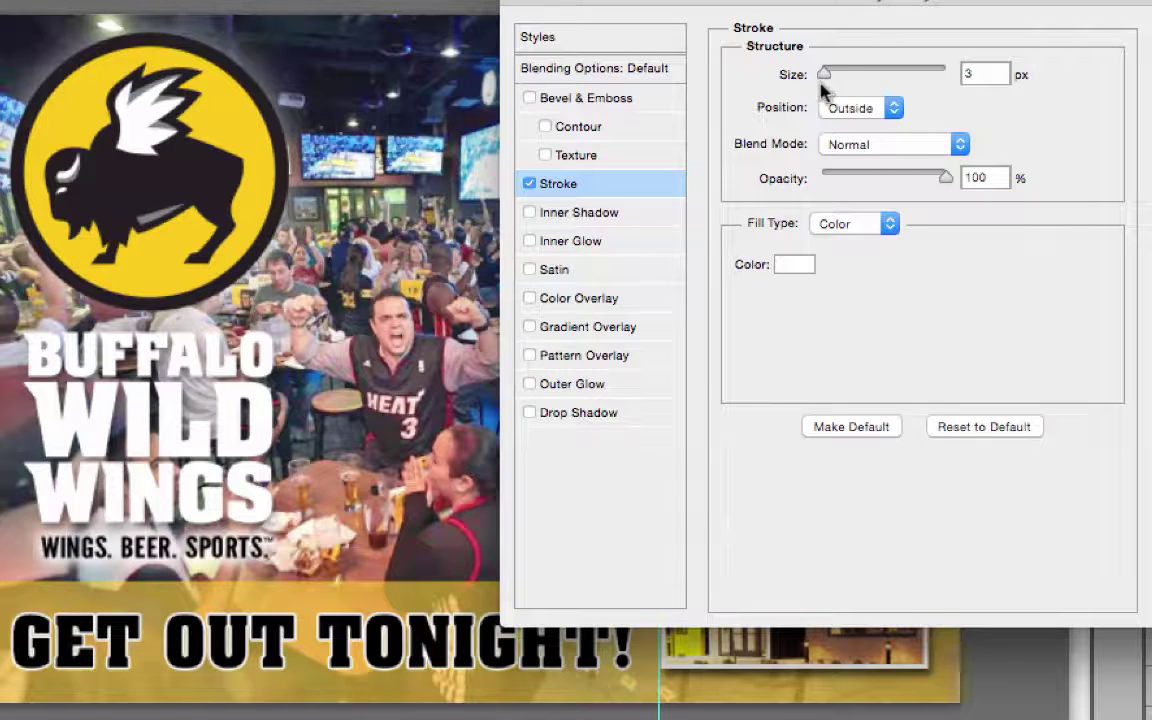
{"action": "left_click_drag", "start_coordinate": [823, 73], "coordinate": [825, 75]}
Add a Drop Shadow to the headline with a 10 px size and 8 px distance, and apply the layer styles.
{"action": "left_click", "coordinate": [630, 418]}
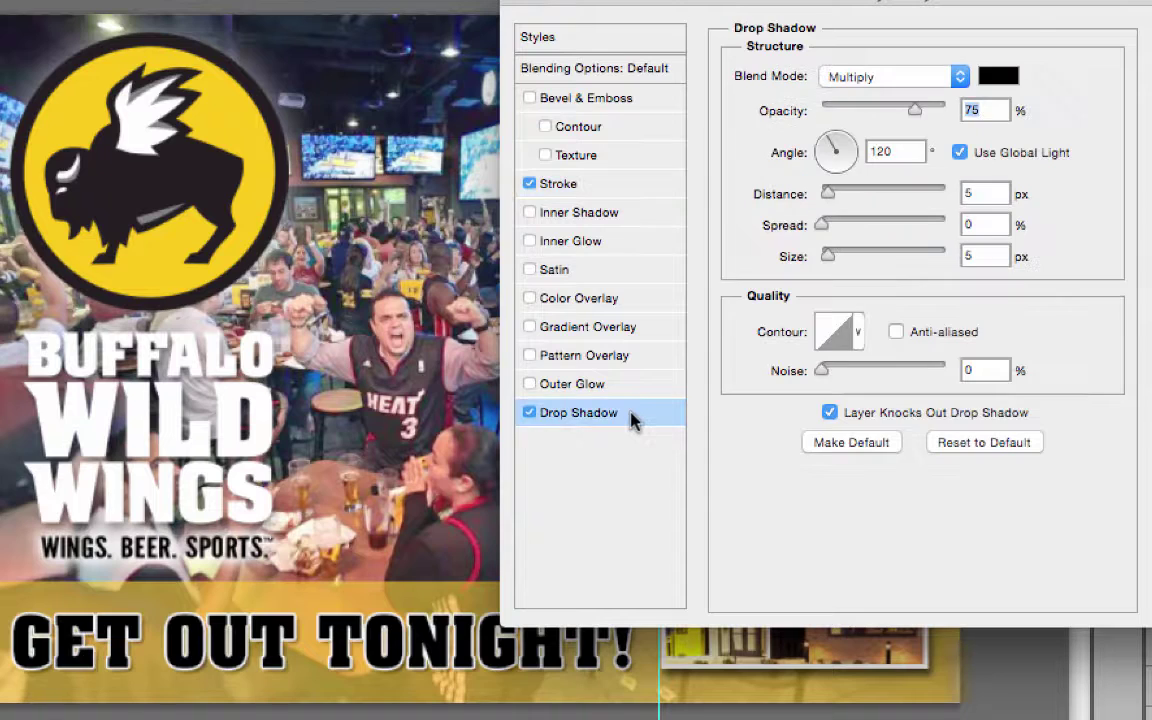
{"action": "left_click", "coordinate": [832, 257]}
{"action": "left_click_drag", "start_coordinate": [831, 252], "coordinate": [834, 253]}
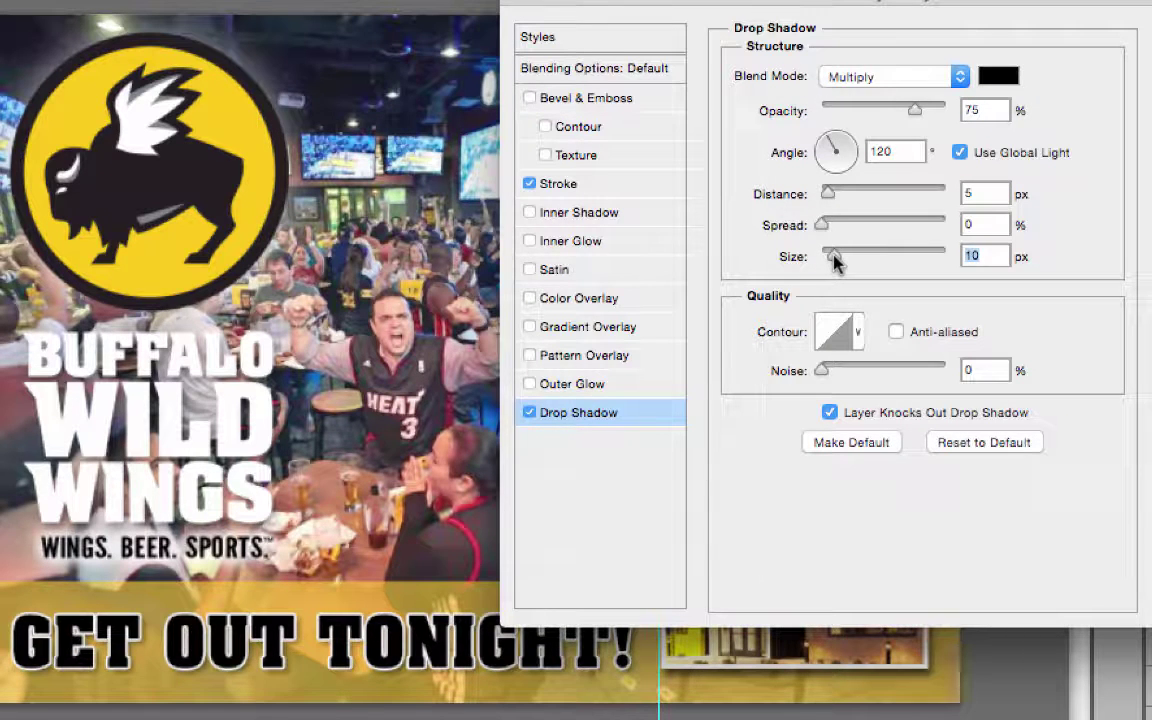
{"action": "left_click_drag", "start_coordinate": [828, 194], "coordinate": [833, 199]}
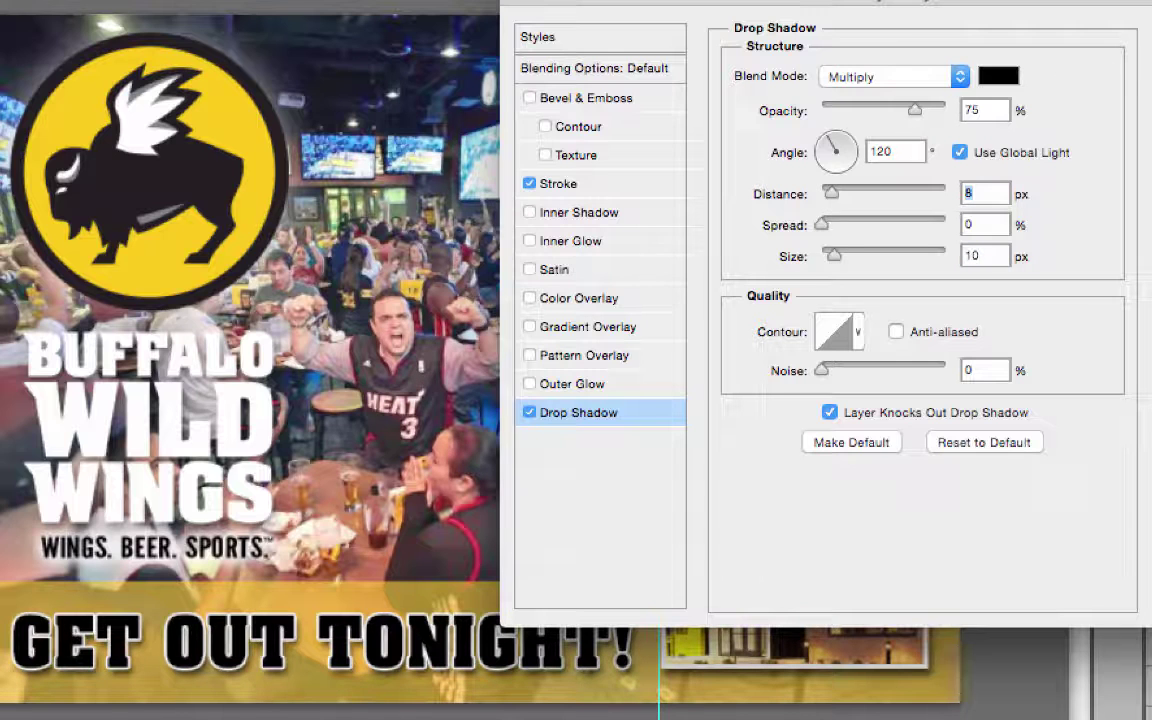
{"action": "key", "text": "Return"}
{"action": "key", "text": "ctrl+h"}
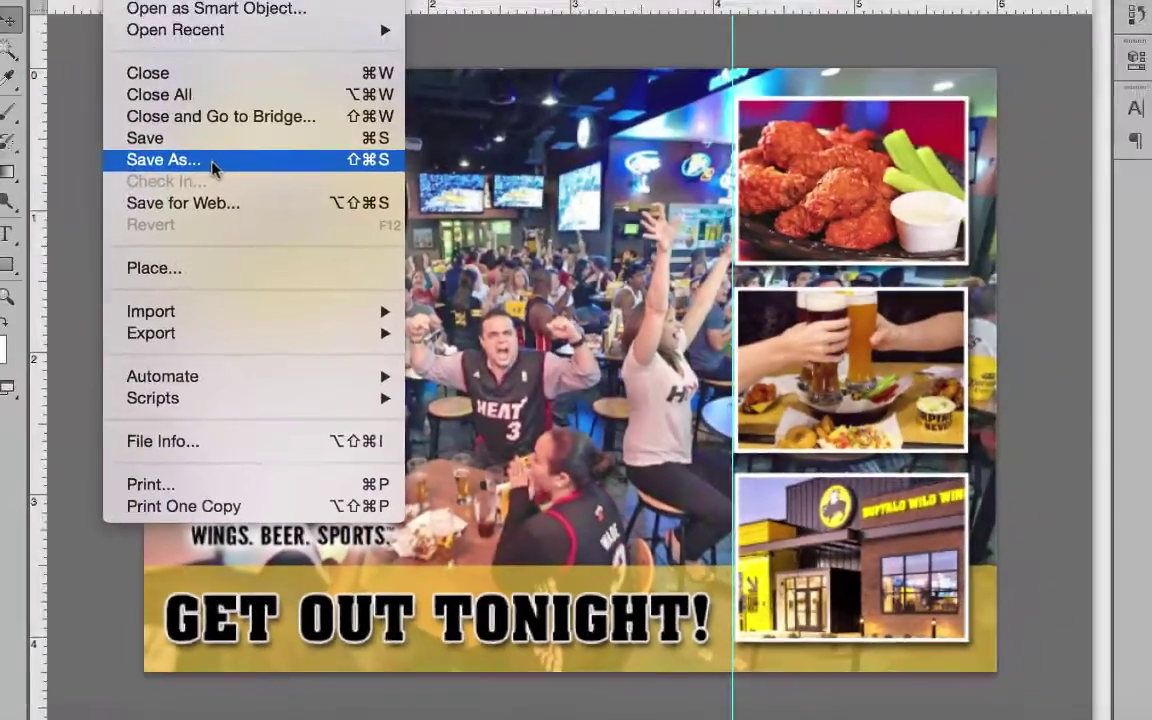
Open Save As and choose the P4_wwPostcard folder inside StudentFilesSP16 > Sample as the destination.
{"action": "left_click", "coordinate": [213, 167]}
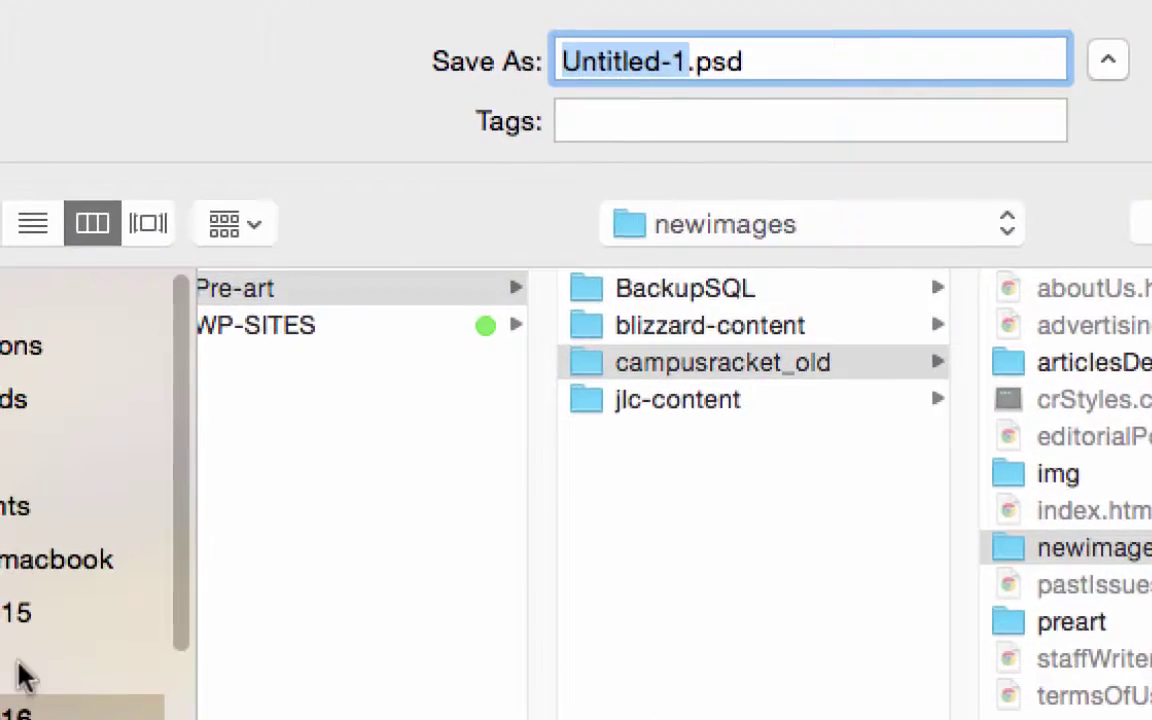
{"action": "left_click", "coordinate": [140, 531]}
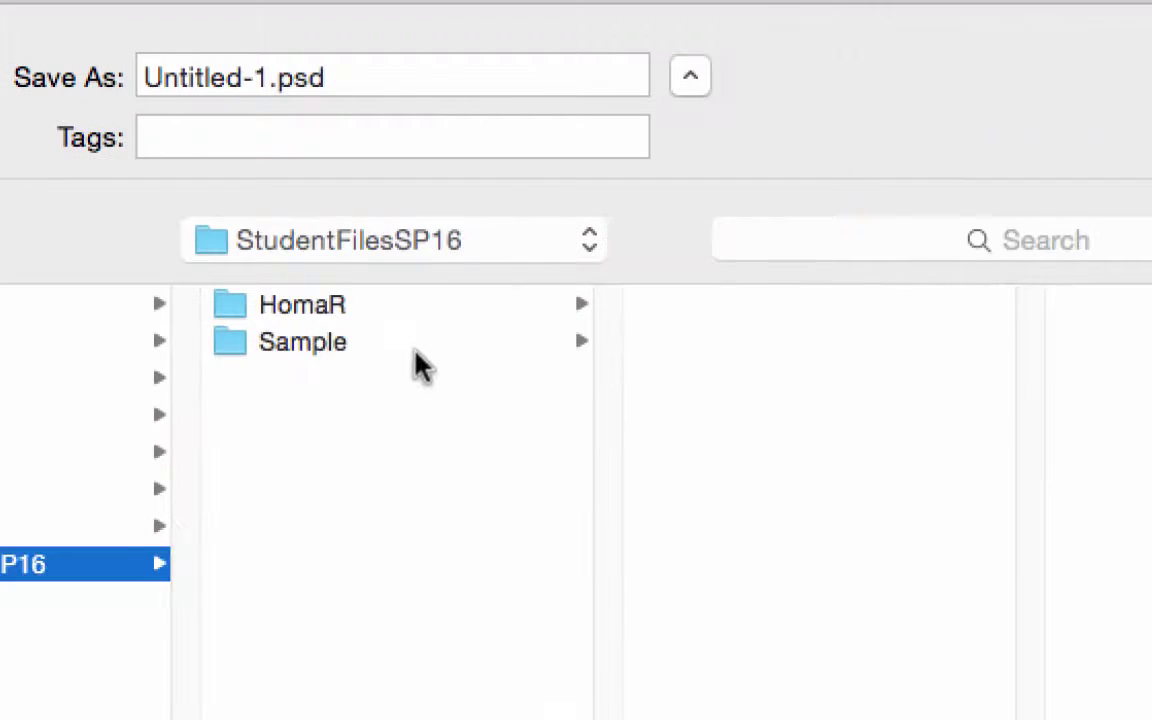
{"action": "left_click", "coordinate": [722, 252]}
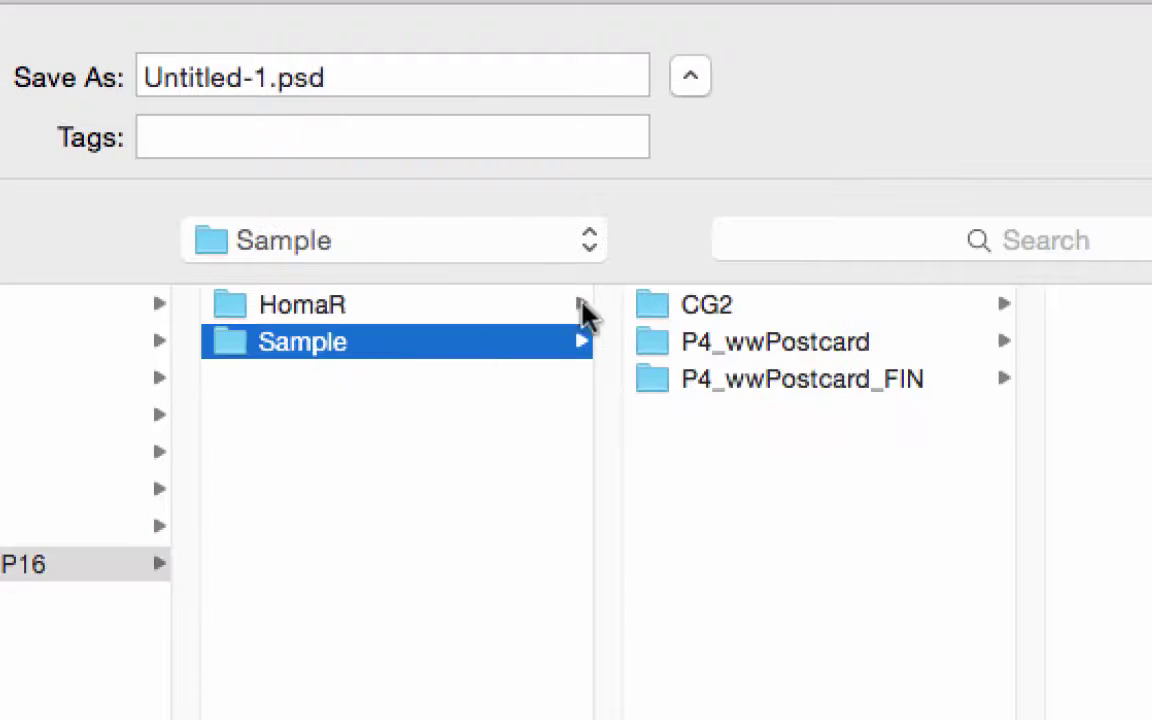
{"action": "left_click", "coordinate": [832, 347]}
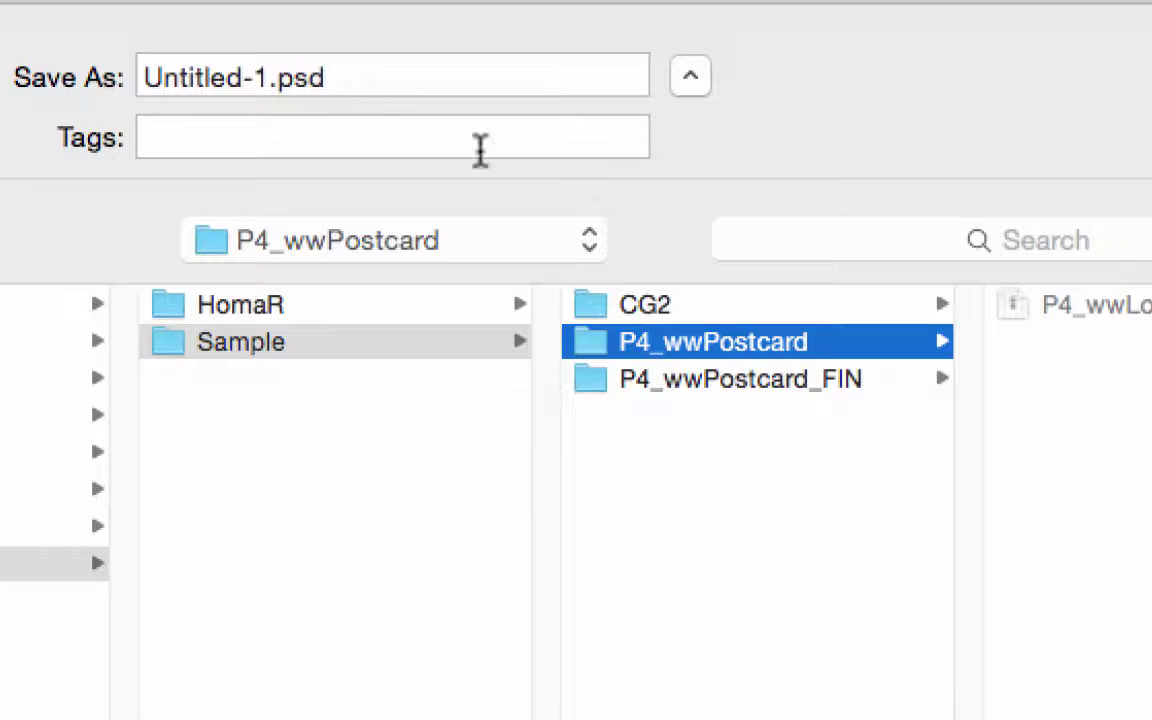
Reuse the existing logo file's name for the postcard, change its start to P4_bwwLogo and remove the .ai extension.
{"action": "left_click", "coordinate": [1140, 318]}
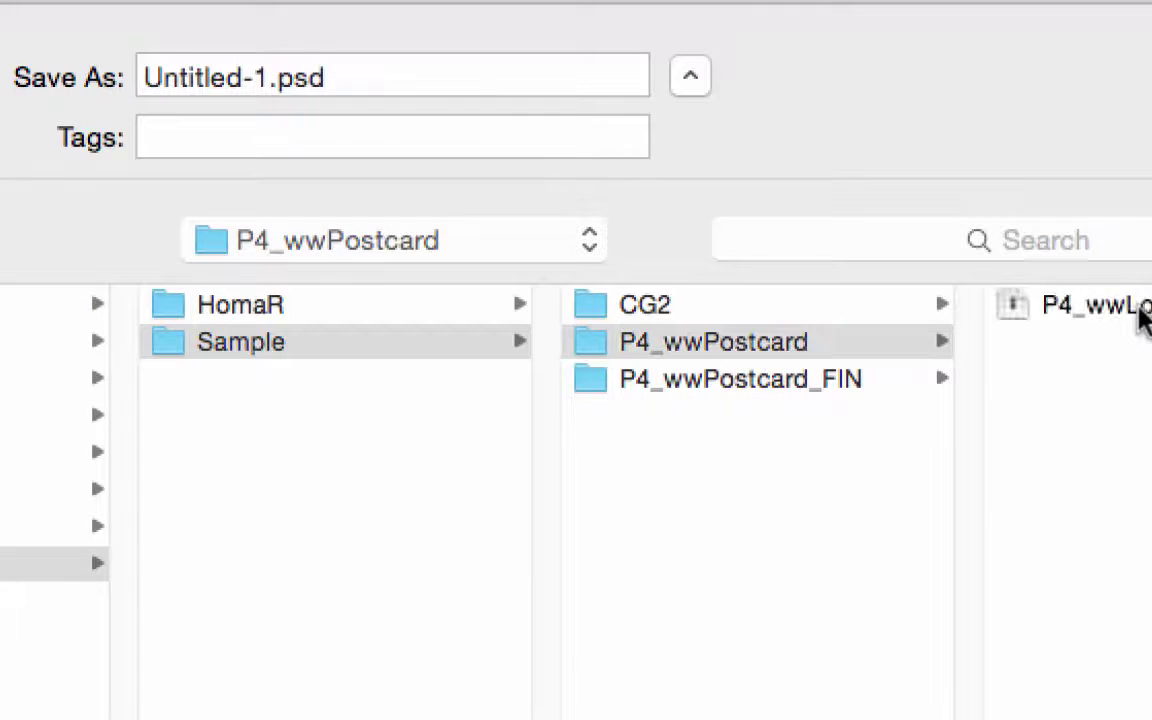
{"action": "left_click", "coordinate": [188, 77]}
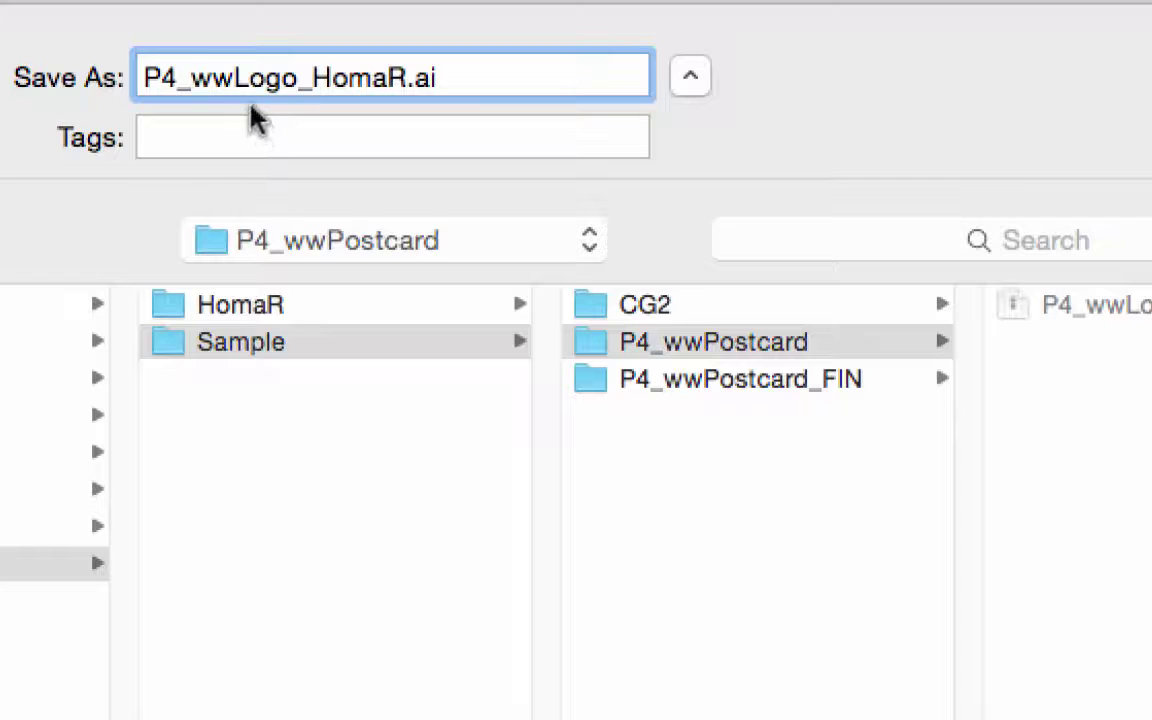
{"action": "type", "text": "b"}
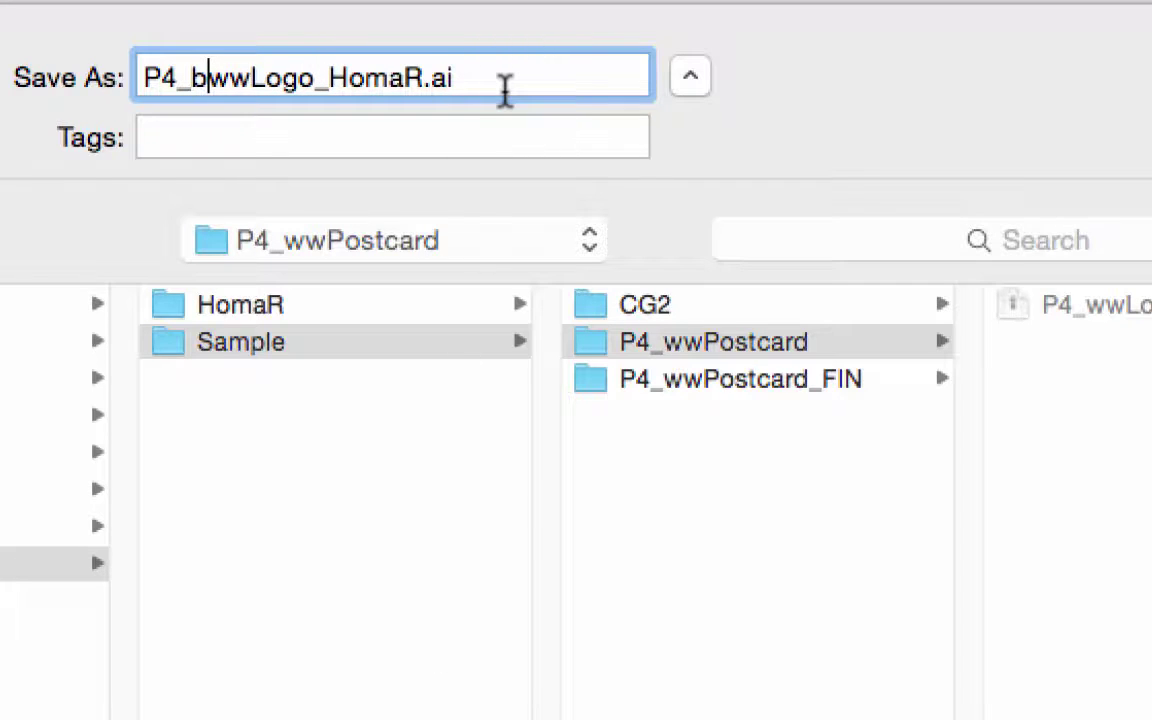
{"action": "left_click_drag", "start_coordinate": [476, 90], "coordinate": [418, 68]}
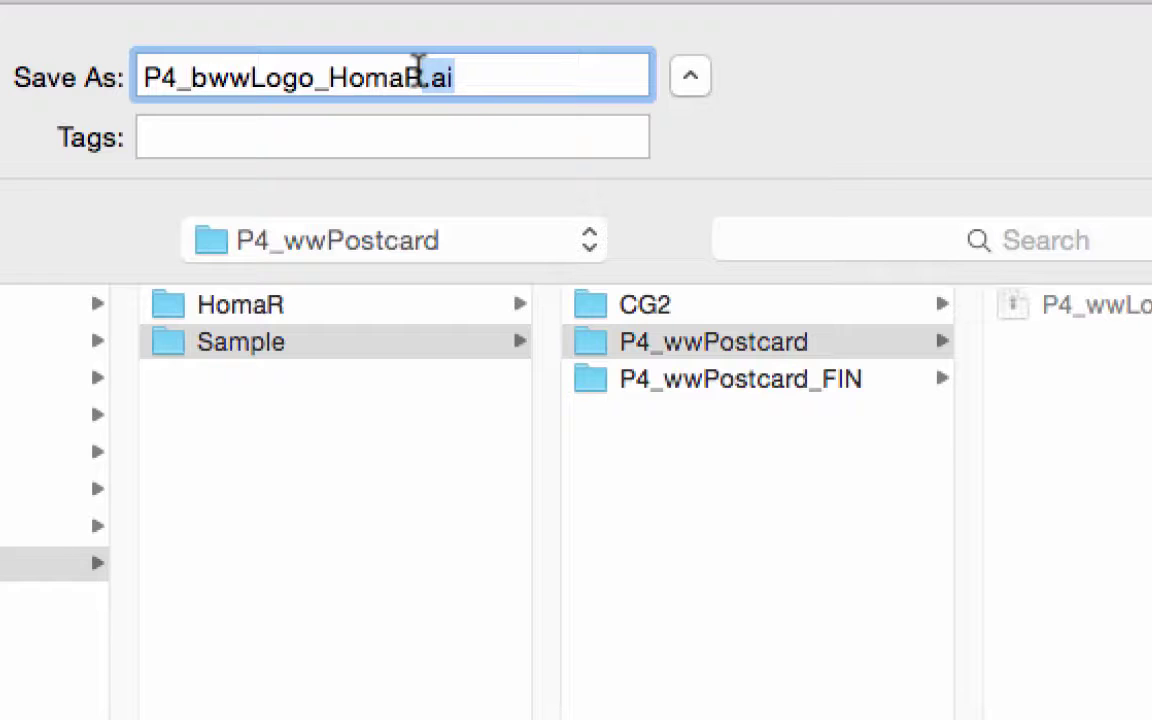
{"action": "key", "text": "BackSpace"}
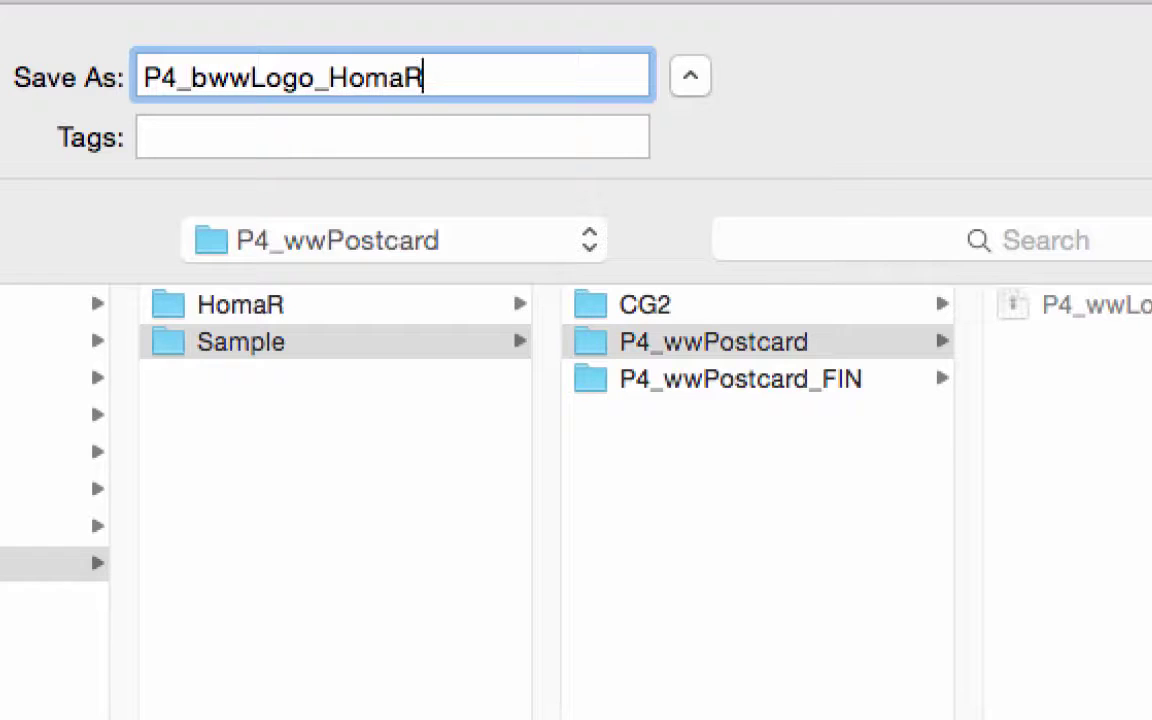
Set the save format to Photoshop for a .psd file.
{"action": "left_click", "coordinate": [764, 594]}
{"action": "left_click", "coordinate": [790, 540]}
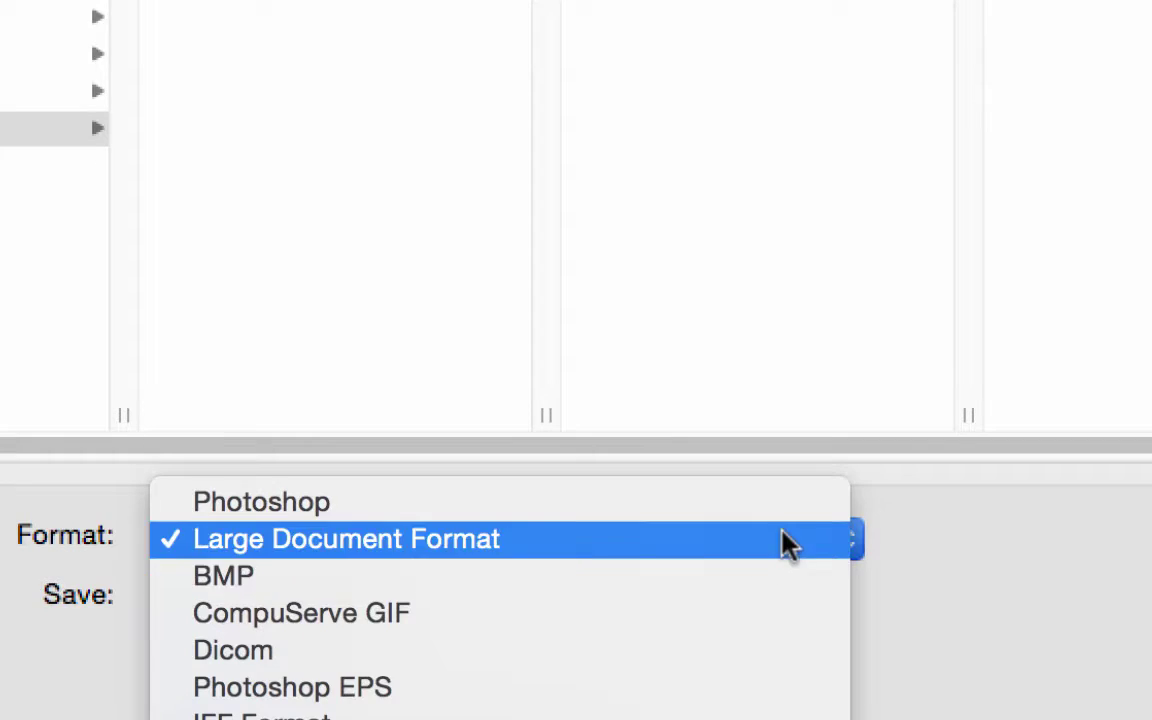
{"action": "left_click", "coordinate": [789, 505]}
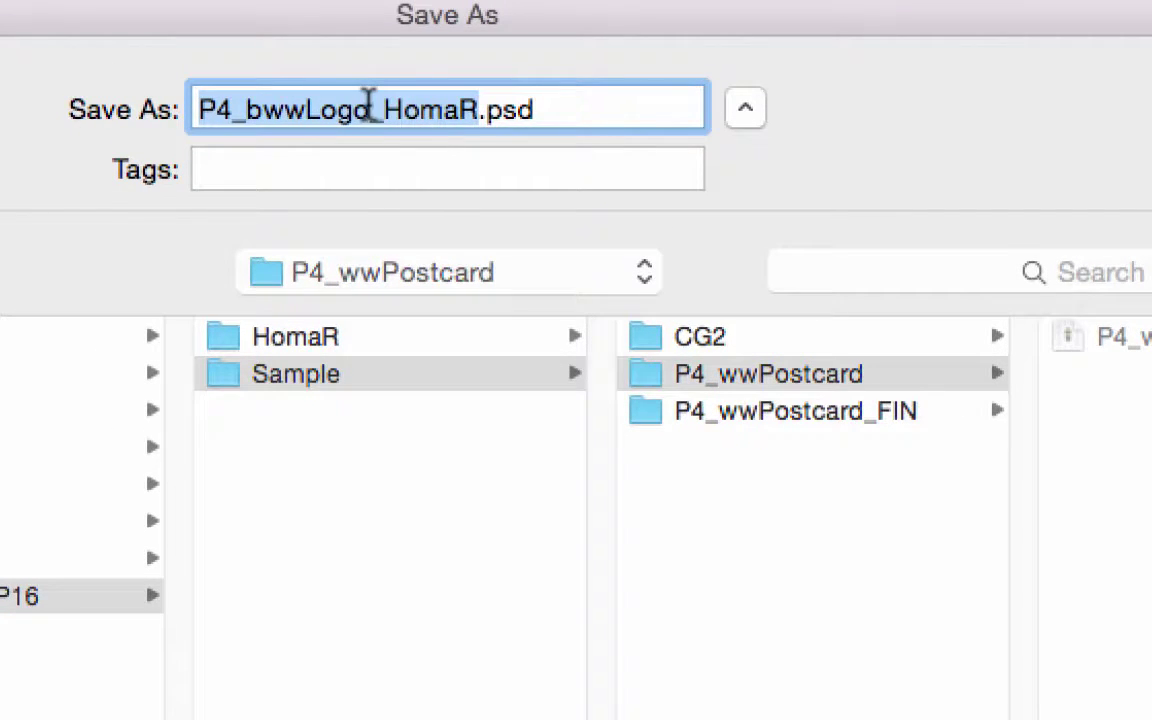
Replace "Logo" with "Postcard" in the file name so it begins P4_bwwPostcard, and save the PSD, accepting the format options.
{"action": "left_click", "coordinate": [370, 104]}
{"action": "key", "text": "BackSpace"}
{"action": "key", "text": "BackSpace"}
{"action": "key", "text": "BackSpace"}
{"action": "key", "text": "BackSpace"}
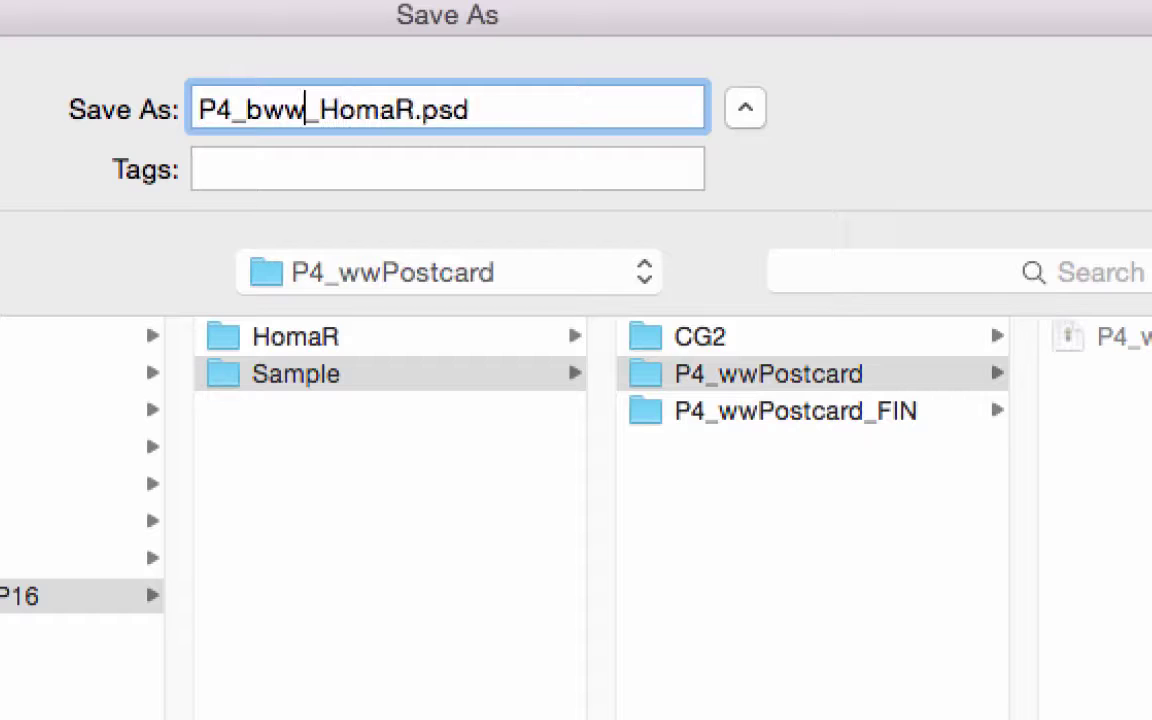
{"action": "type", "text": "Postcard"}
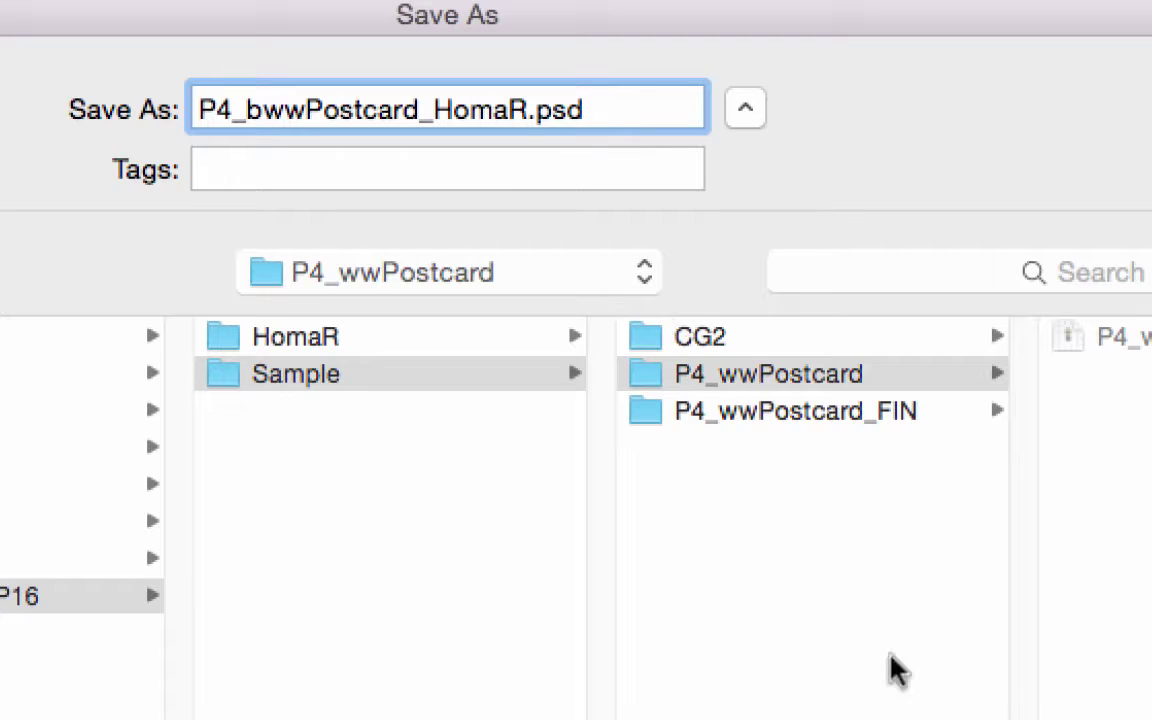
{"action": "key", "text": "Return"}
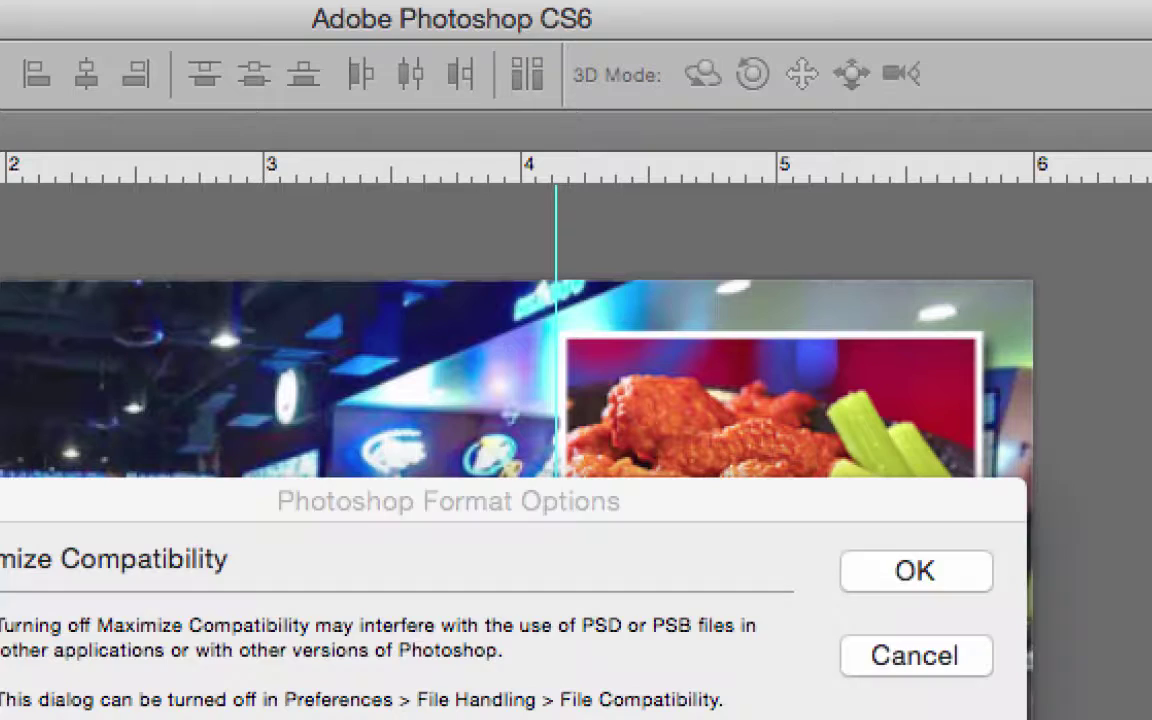
{"action": "left_click", "coordinate": [942, 562]}
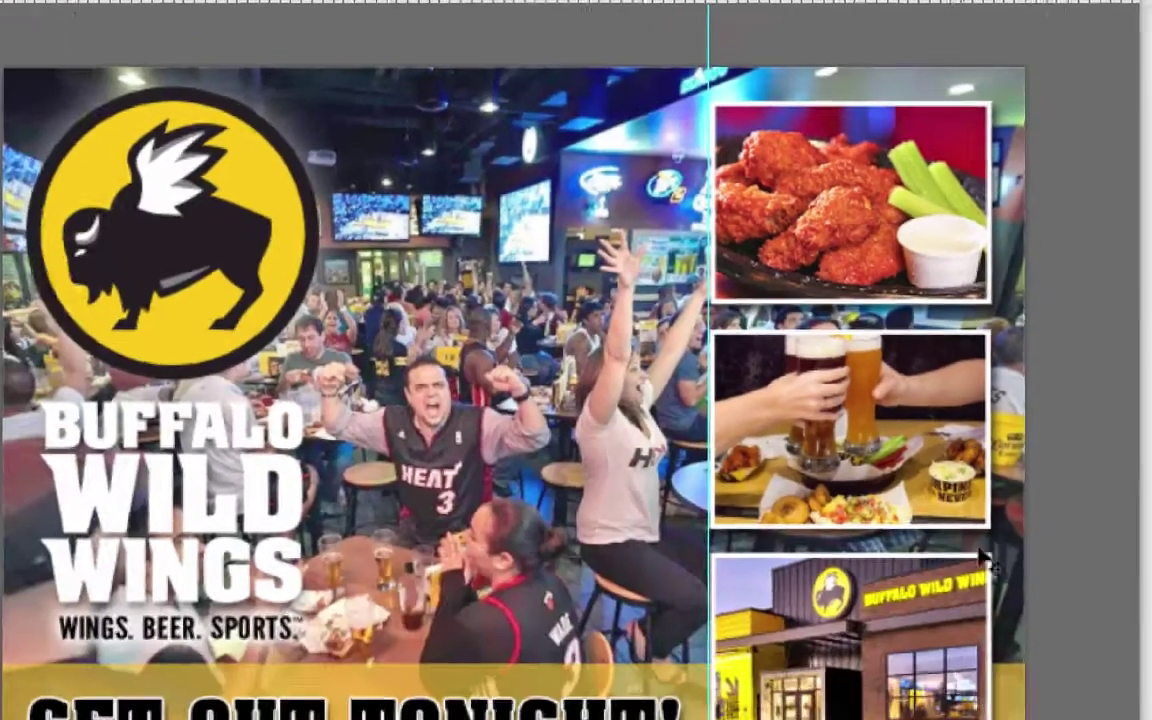